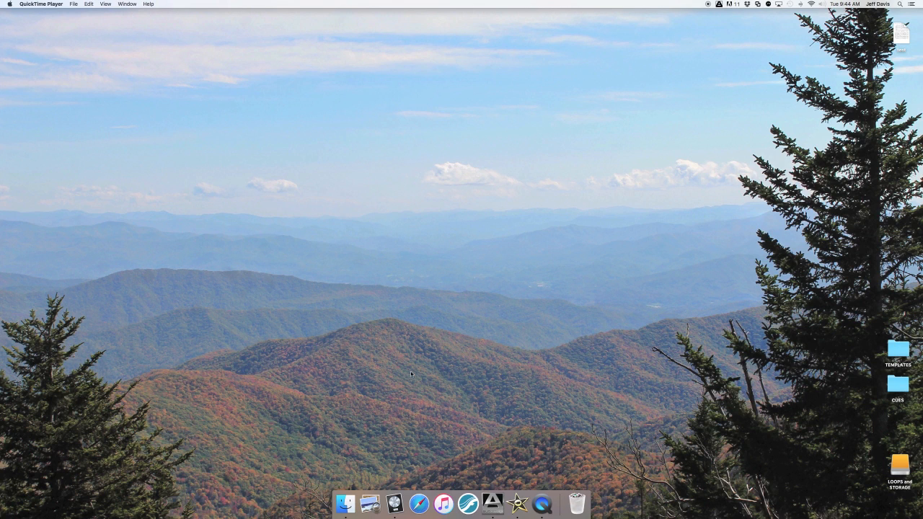
# Switch to Logic Pro X, create a new project with one audio track on Input 1, and hide the library and inspector
pyautogui.click(396, 501)
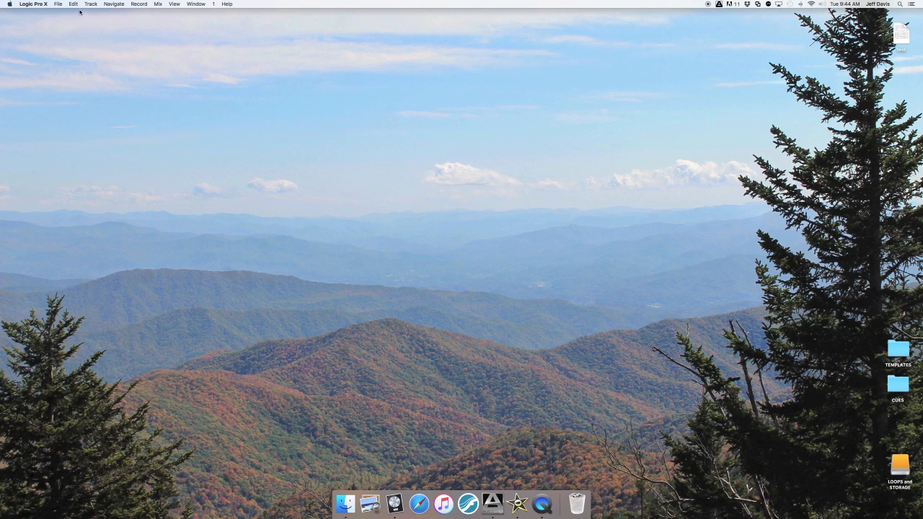
pyautogui.click(58, 5)
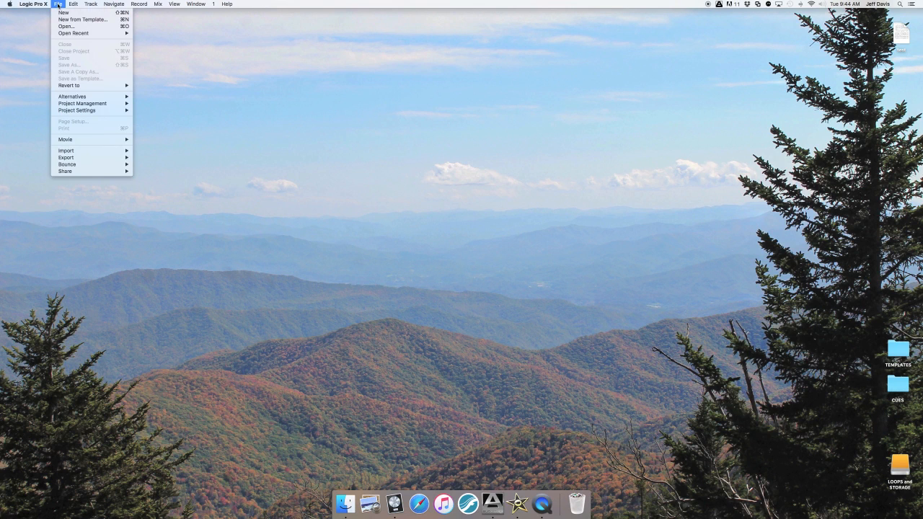
pyautogui.click(59, 12)
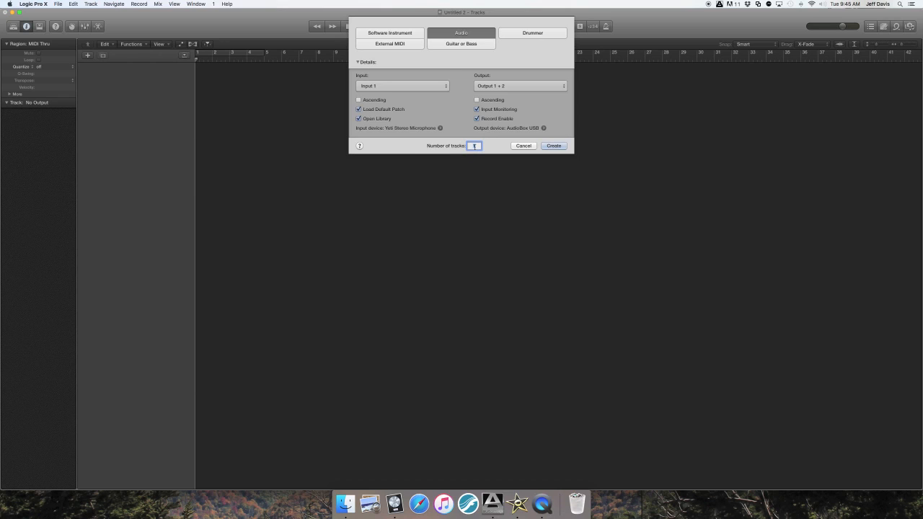
pyautogui.click(554, 147)
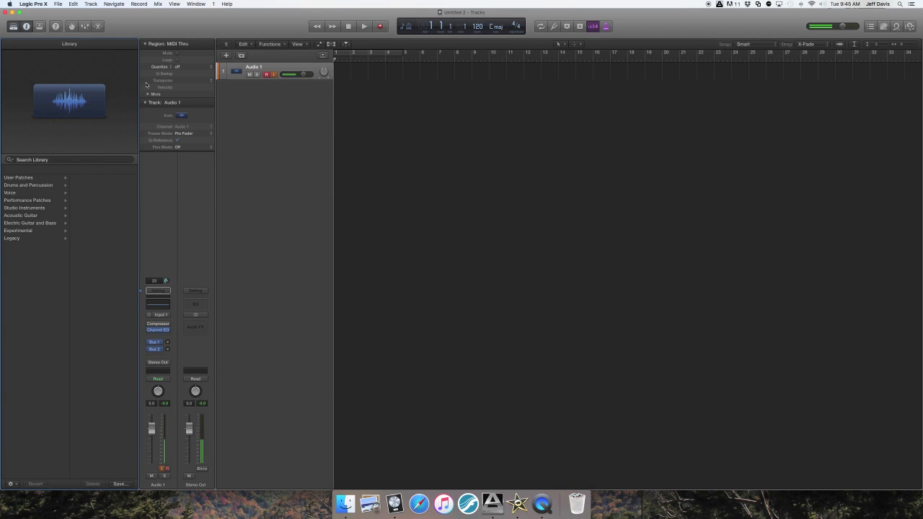
pyautogui.click(13, 27)
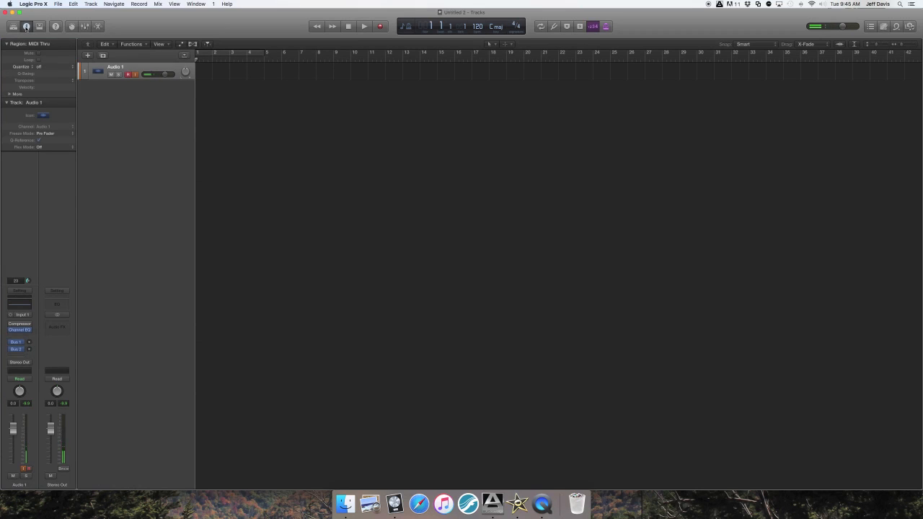
pyautogui.click(26, 26)
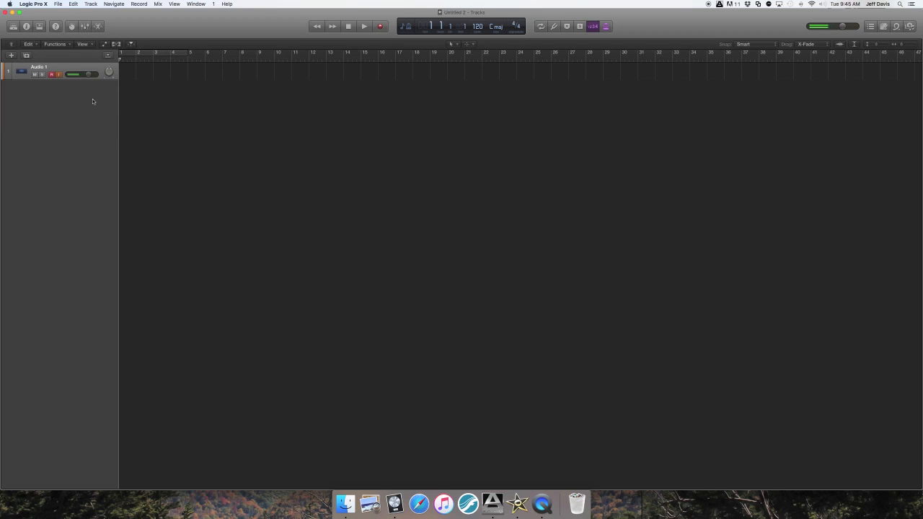
# Start importing an audio file and browse to the Music media library in the file chooser
pyautogui.click(56, 4)
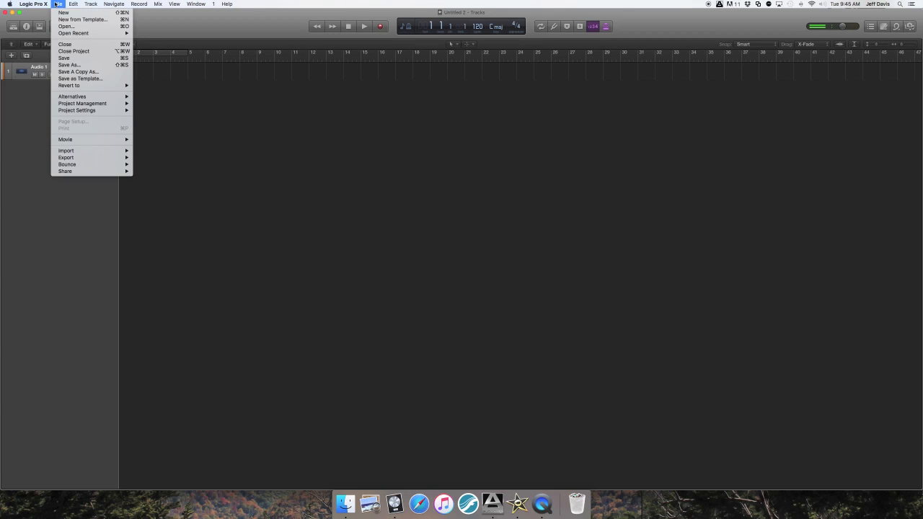
pyautogui.moveTo(94, 151)
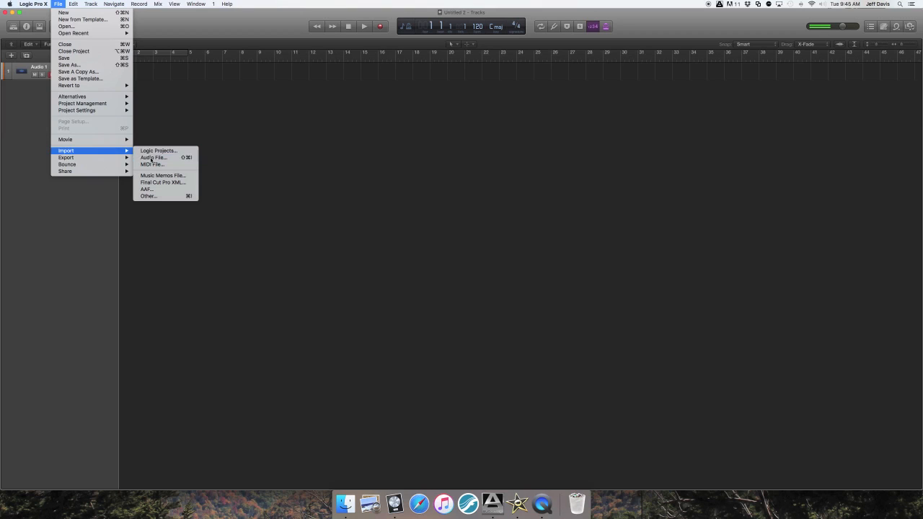
pyautogui.click(151, 158)
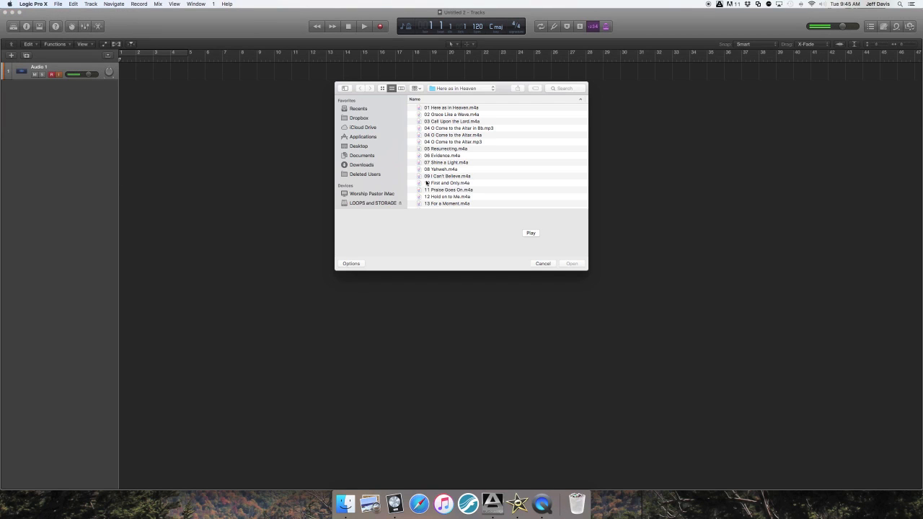
pyautogui.scroll(-5, 366, 173)
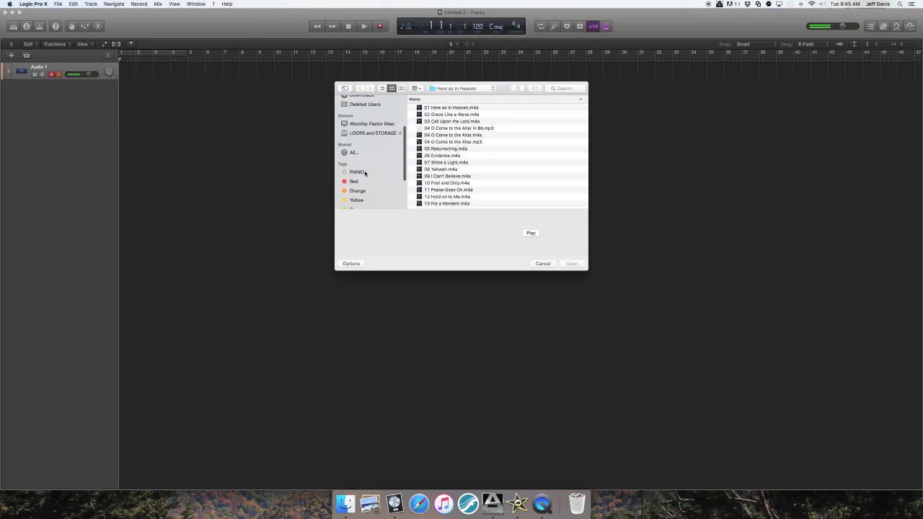
pyautogui.scroll(-4, 366, 180)
pyautogui.click(364, 196)
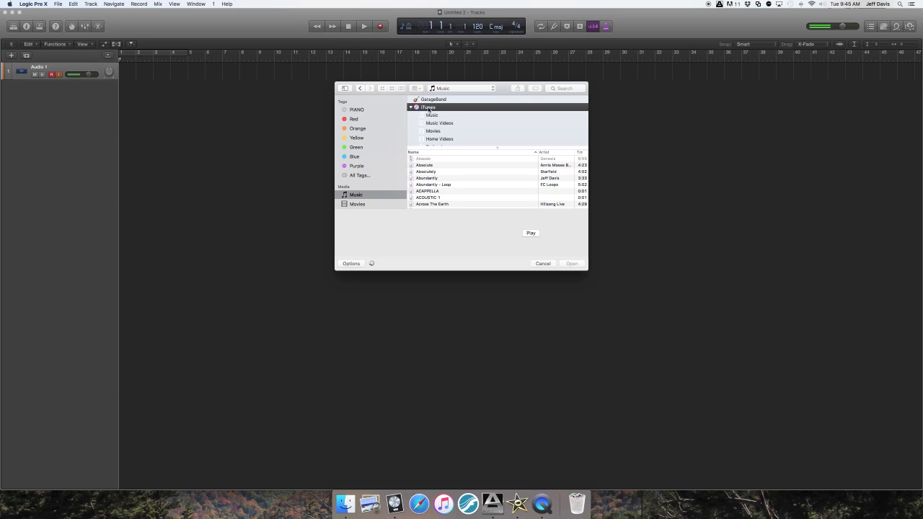
# Search the iTunes songs for "shout it" and import the last Vertical Church version of Shout It Out
pyautogui.scroll(-10, 488, 171)
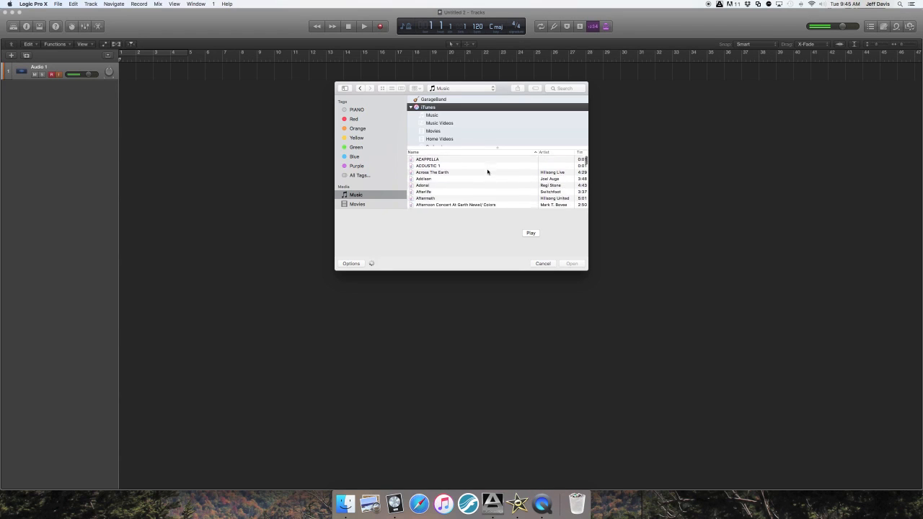
pyautogui.scroll(-15, 488, 172)
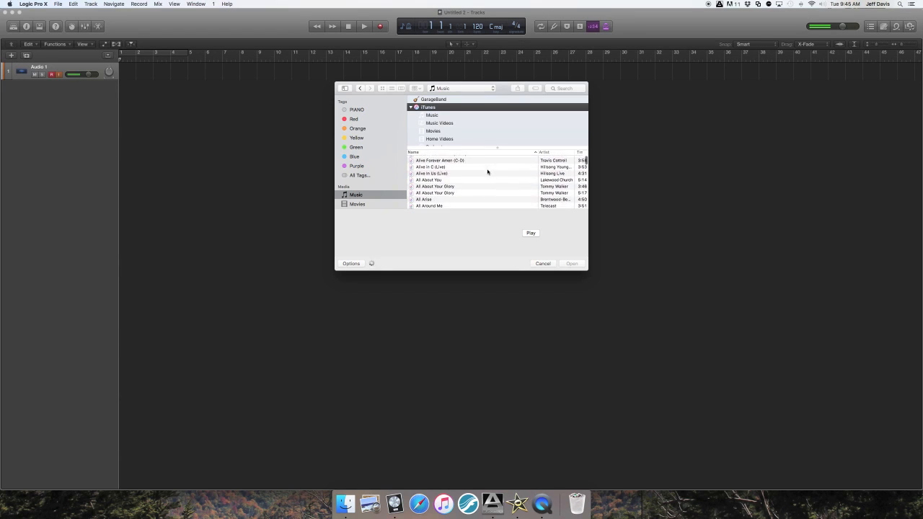
pyautogui.scroll(-15, 488, 171)
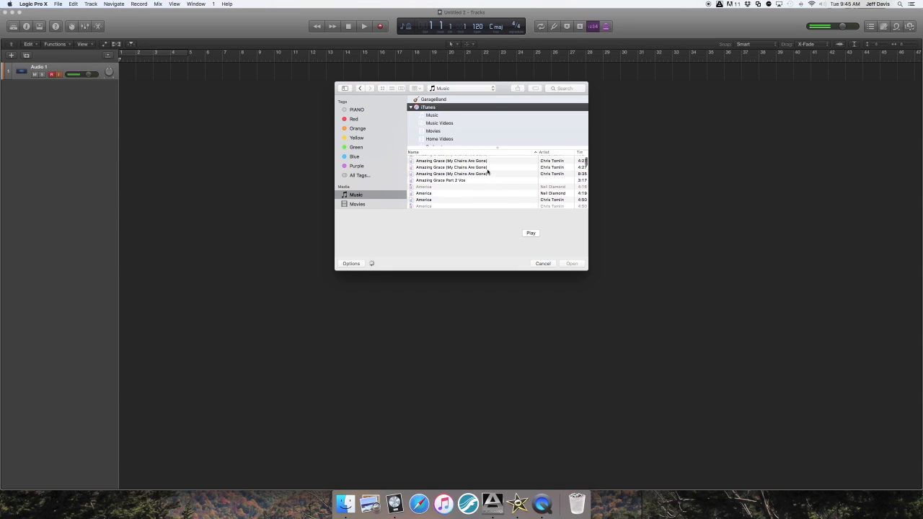
pyautogui.scroll(3, 488, 172)
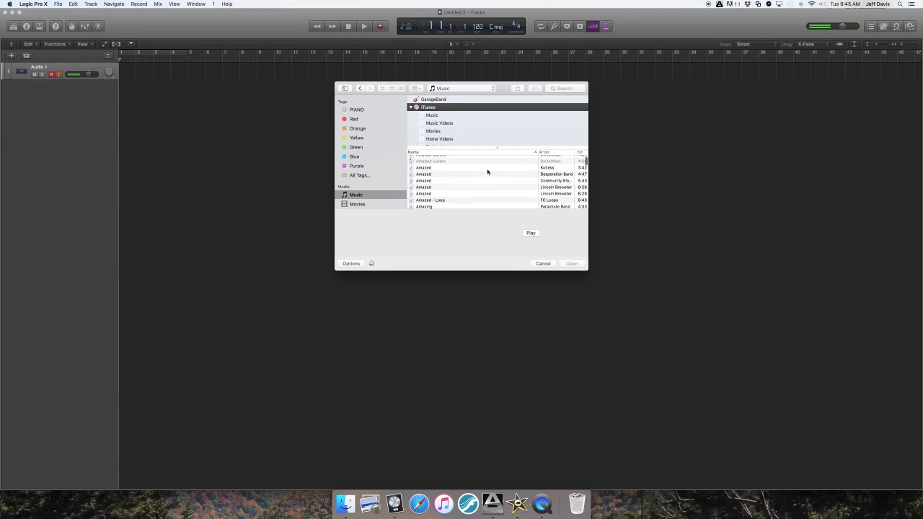
pyautogui.scroll(-20, 487, 172)
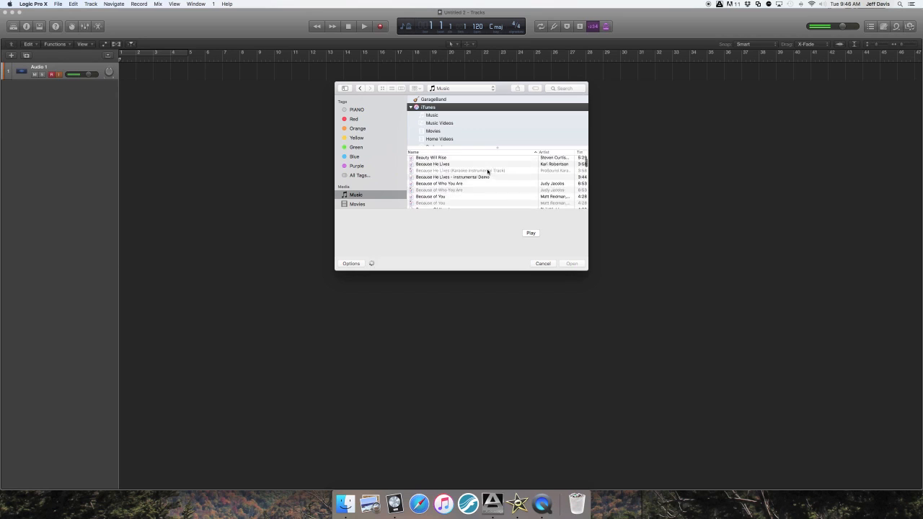
pyautogui.scroll(-15, 487, 172)
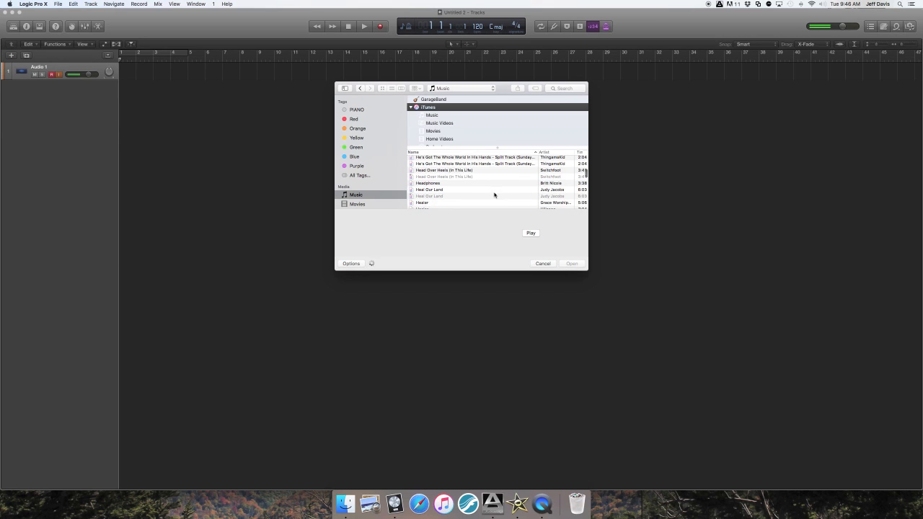
pyautogui.scroll(-4, 495, 191)
pyautogui.click(562, 88)
pyautogui.write('a')
pyautogui.write('hout it')
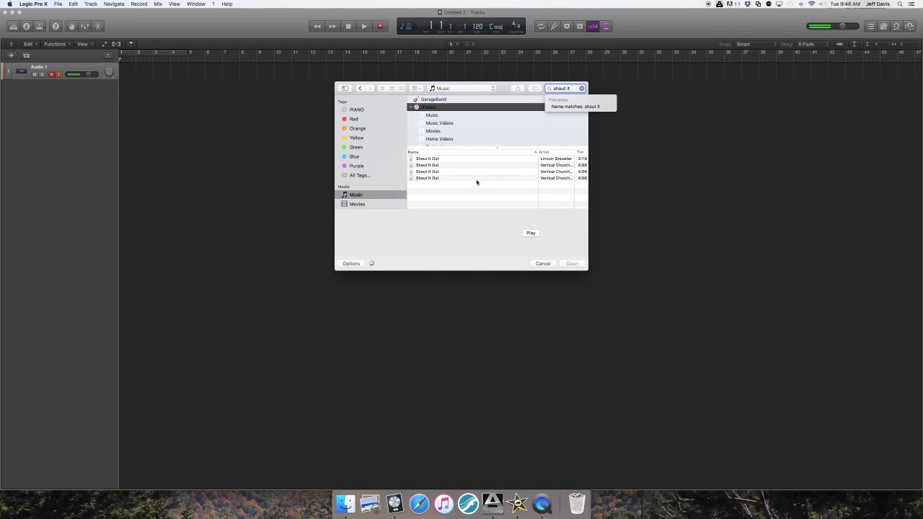
pyautogui.click(475, 178)
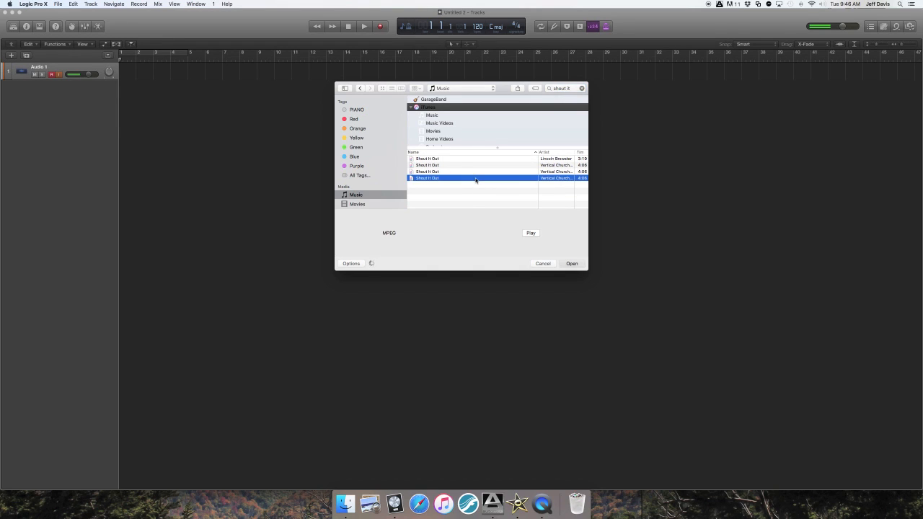
pyautogui.doubleClick(476, 180)
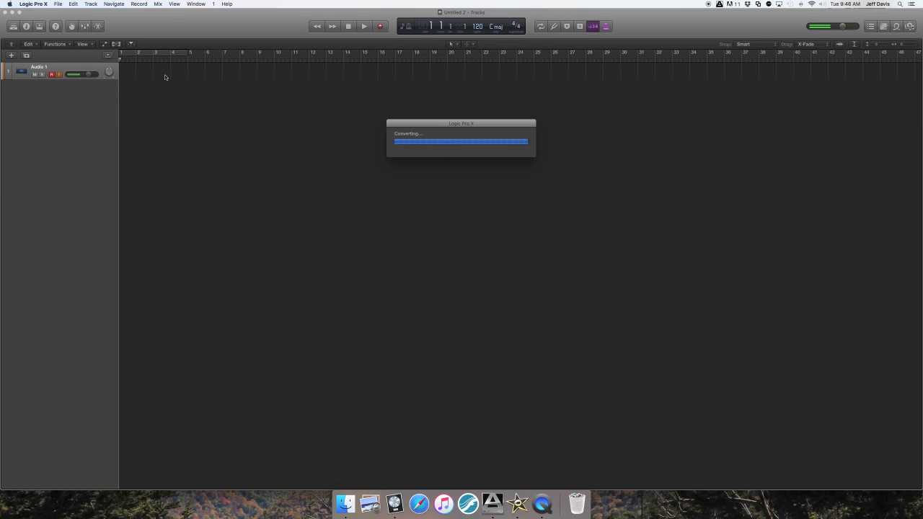
pyautogui.press('space')
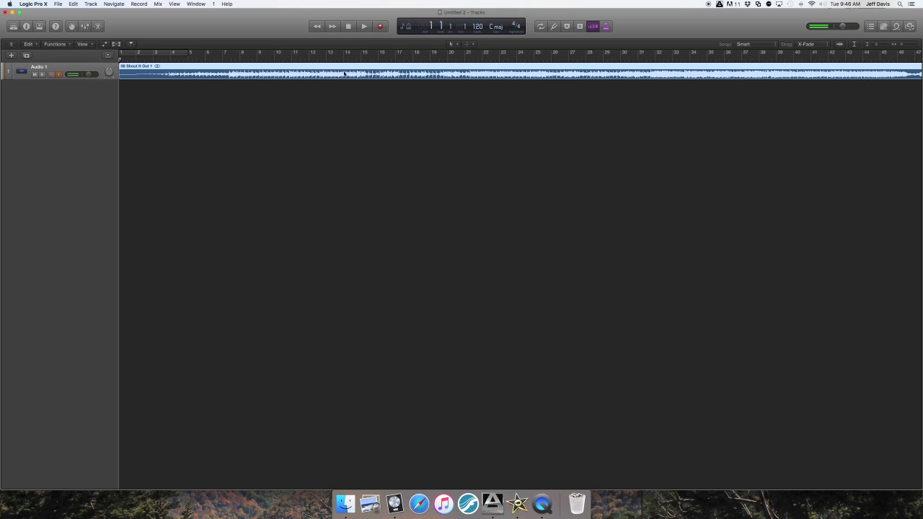
# Show the mixer and rename the Audio 1 track to DEMO
pyautogui.click(533, 100)
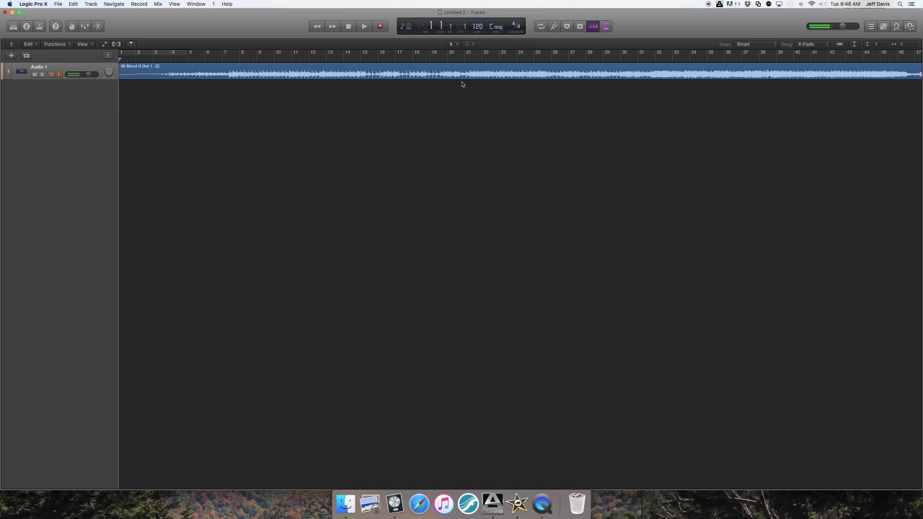
pyautogui.doubleClick(481, 29)
pyautogui.click(81, 67)
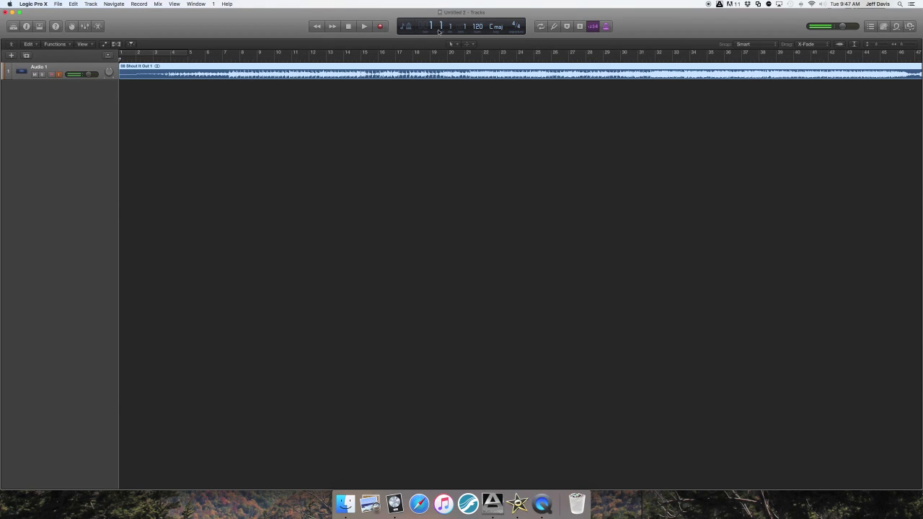
pyautogui.click(160, 77)
pyautogui.click(85, 27)
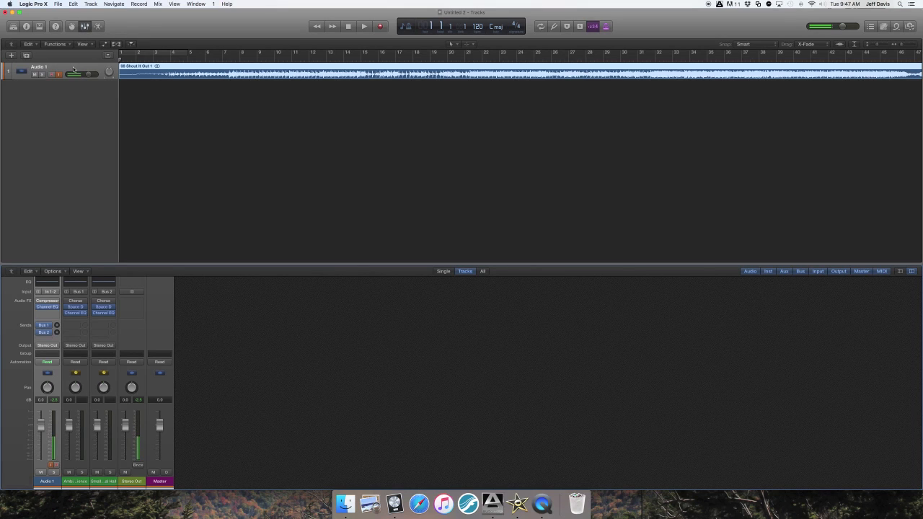
pyautogui.doubleClick(38, 67)
pyautogui.write('D')
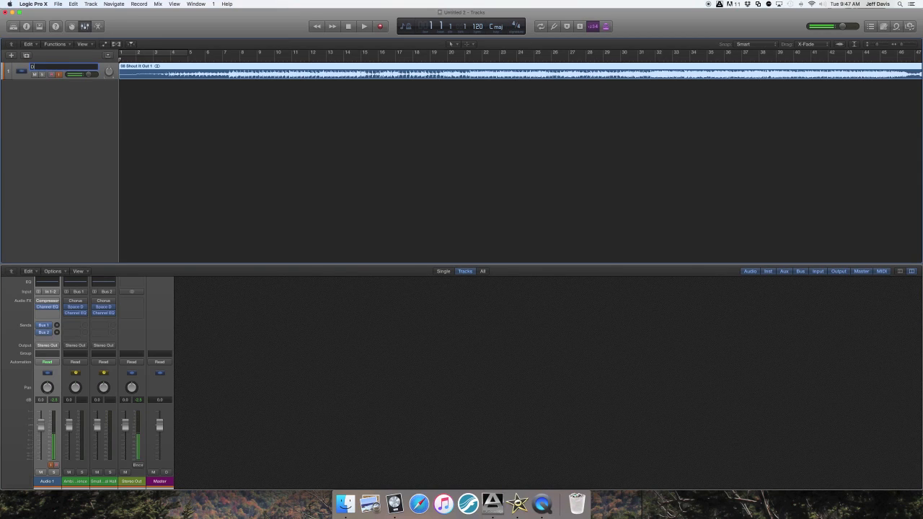
pyautogui.write('EMO')
pyautogui.press('Return')
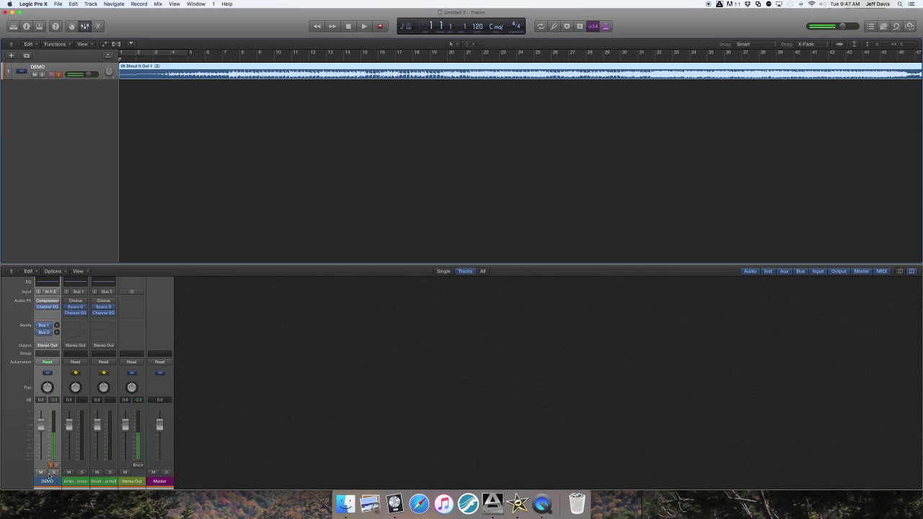
# Insert the stereo BPM Counter metering plug-in on the DEMO channel and place its window below the track header
pyautogui.click(51, 314)
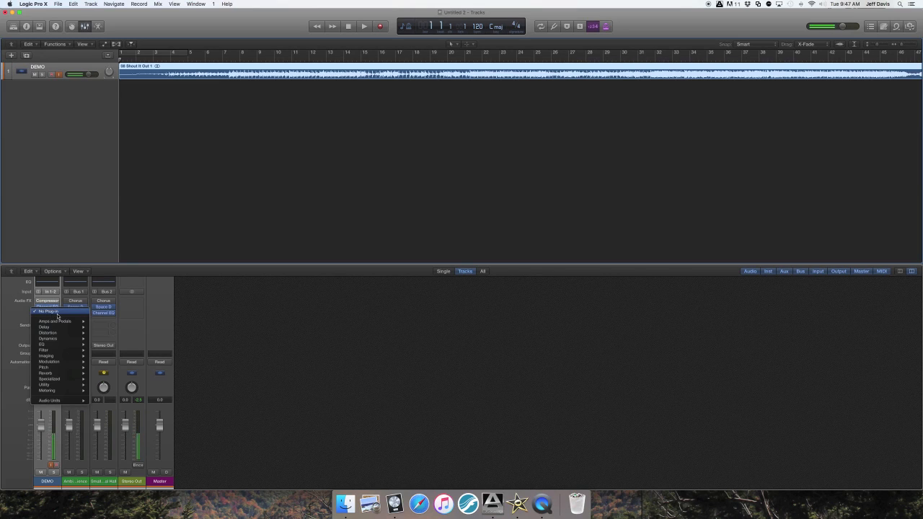
pyautogui.moveTo(59, 355)
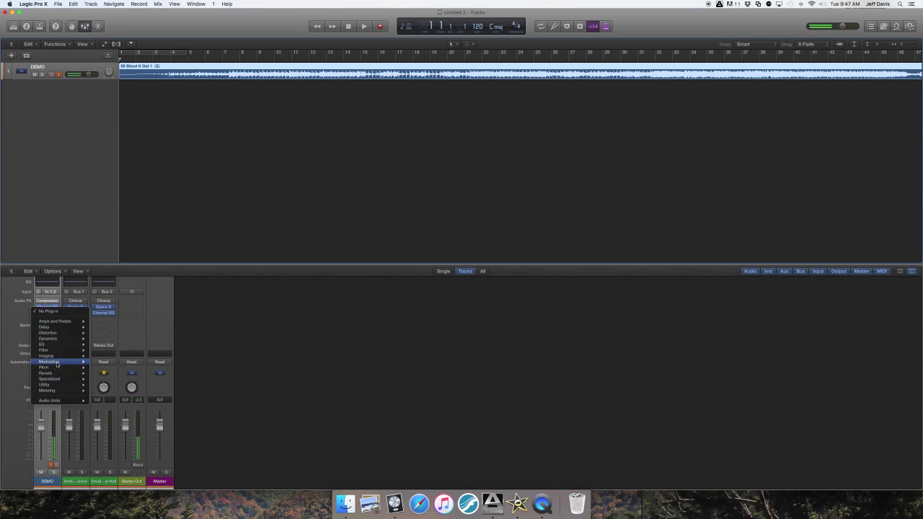
pyautogui.moveTo(57, 333)
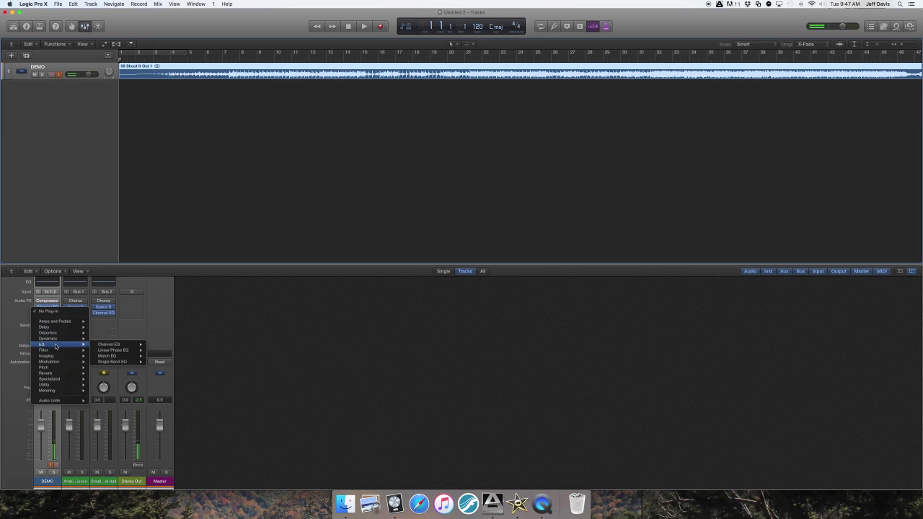
pyautogui.moveTo(62, 388)
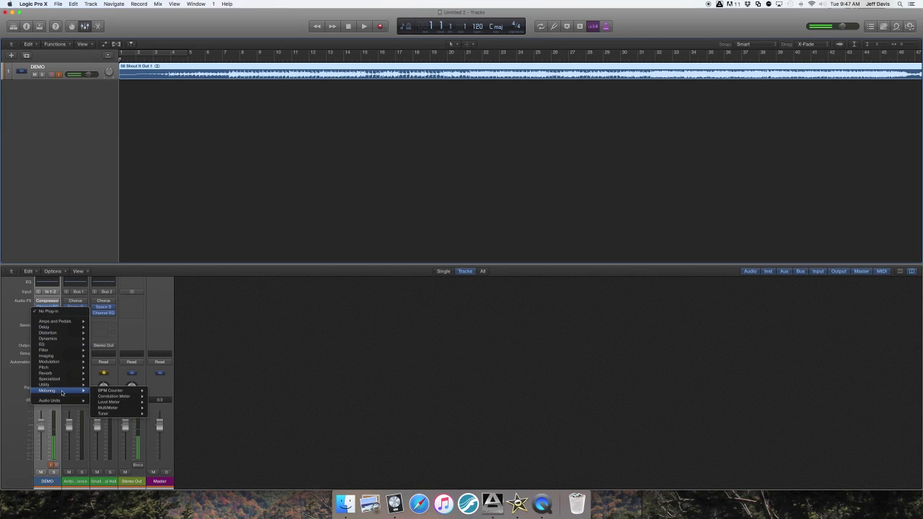
pyautogui.moveTo(103, 391)
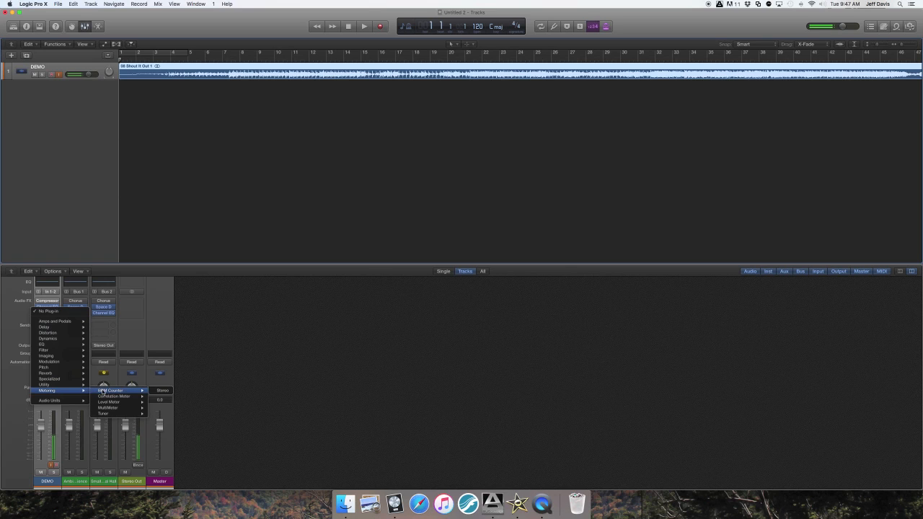
pyautogui.click(158, 382)
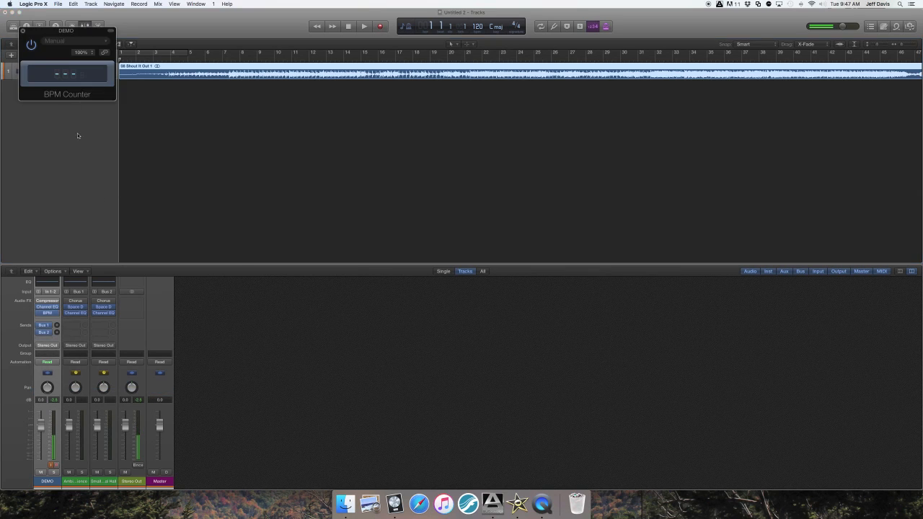
pyautogui.moveTo(50, 31); pyautogui.dragTo(50, 102)
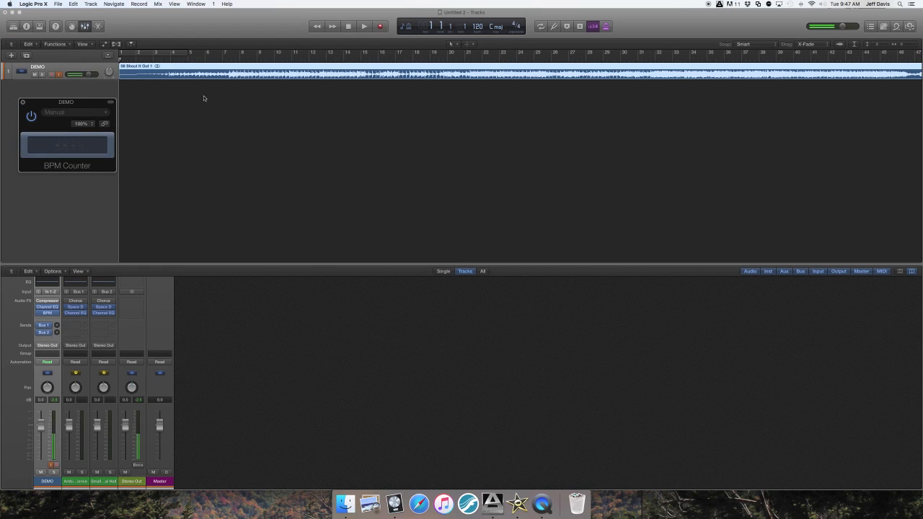
# Move the playhead to bar 13, lower the DEMO track's volume slightly, and start playback for the BPM Counter
pyautogui.click(291, 59)
pyautogui.moveTo(291, 60); pyautogui.dragTo(327, 50)
pyautogui.moveTo(88, 74); pyautogui.dragTo(82, 74)
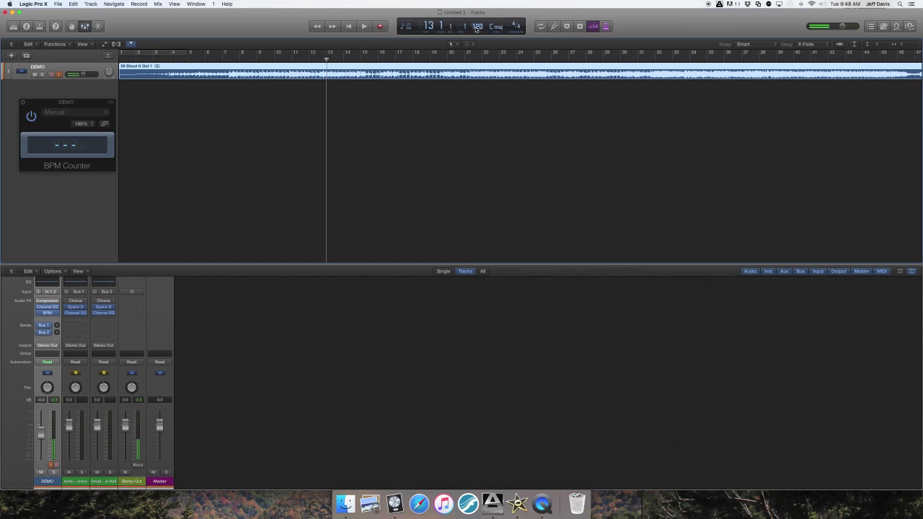
pyautogui.press('space')
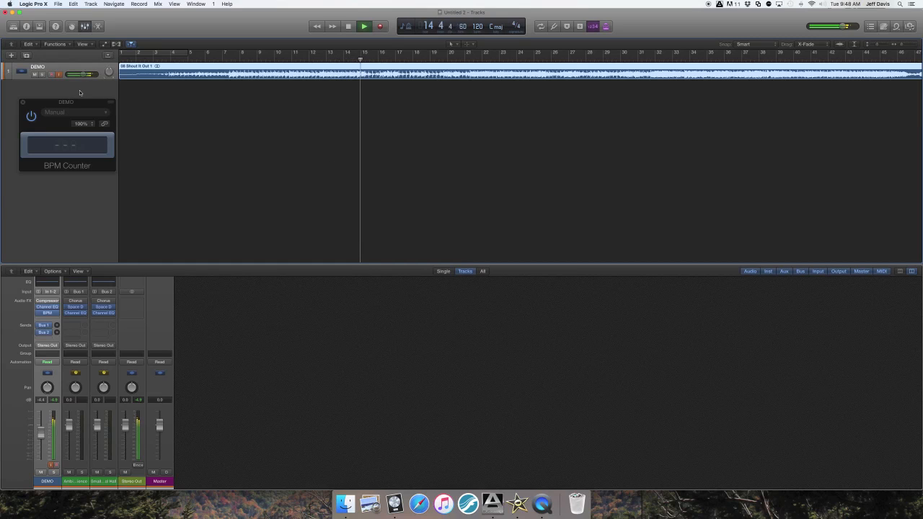
# Lower the DEMO track's volume slightly and stop playback once the BPM Counter has detected a tempo
pyautogui.moveTo(85, 75); pyautogui.dragTo(81, 75)
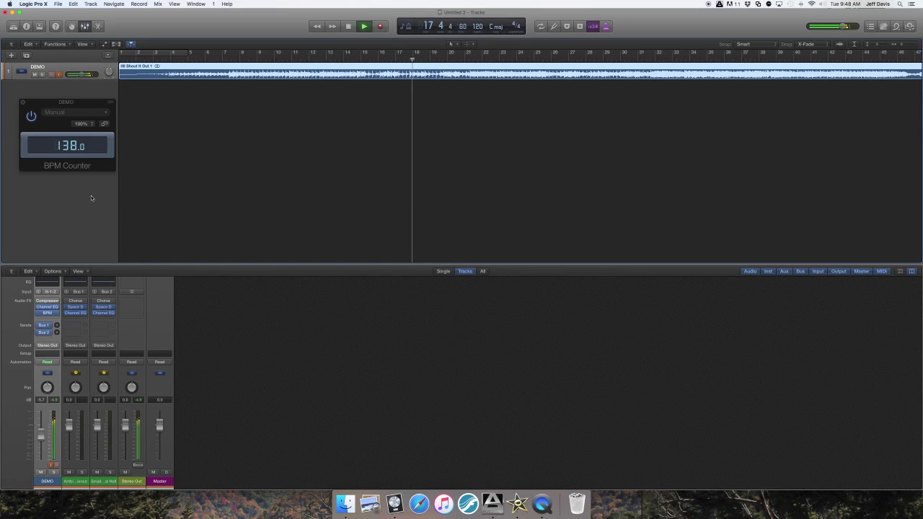
pyautogui.press('space')
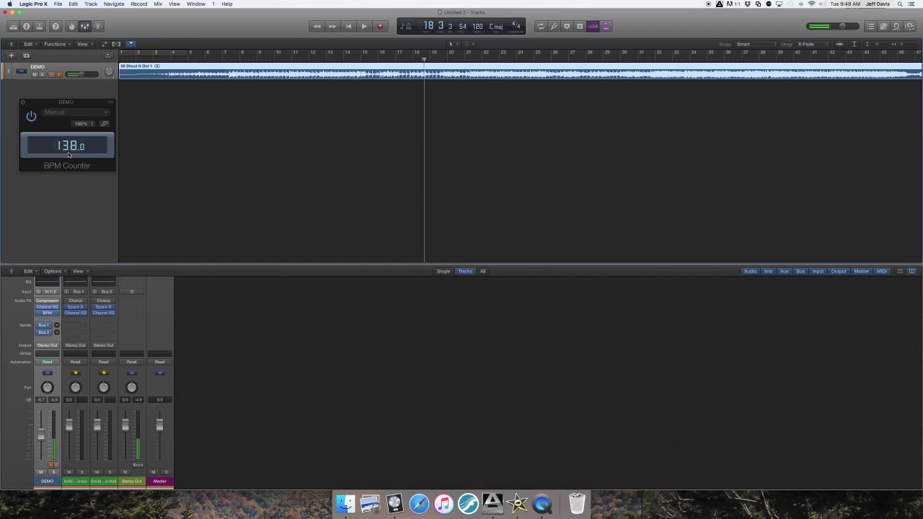
# Set the project tempo to 138 BPM and close the BPM Counter window
pyautogui.doubleClick(478, 27)
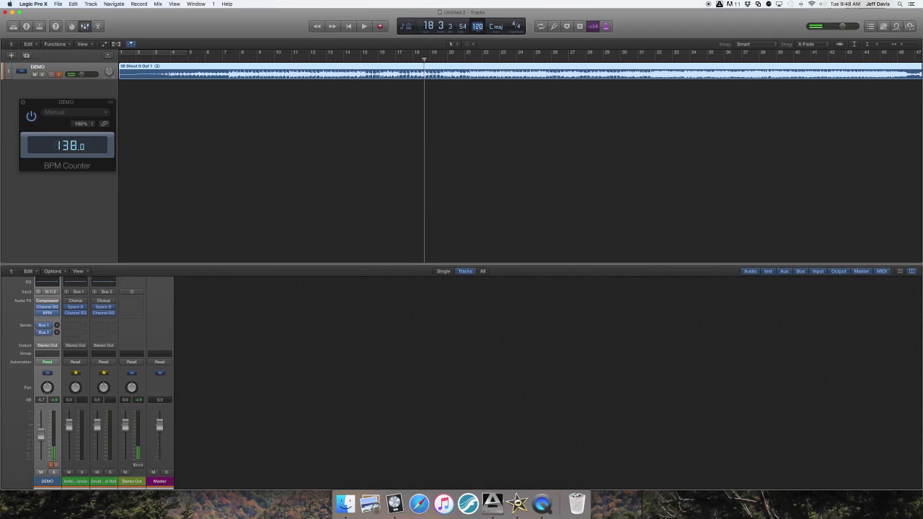
pyautogui.write('138')
pyautogui.press('Return')
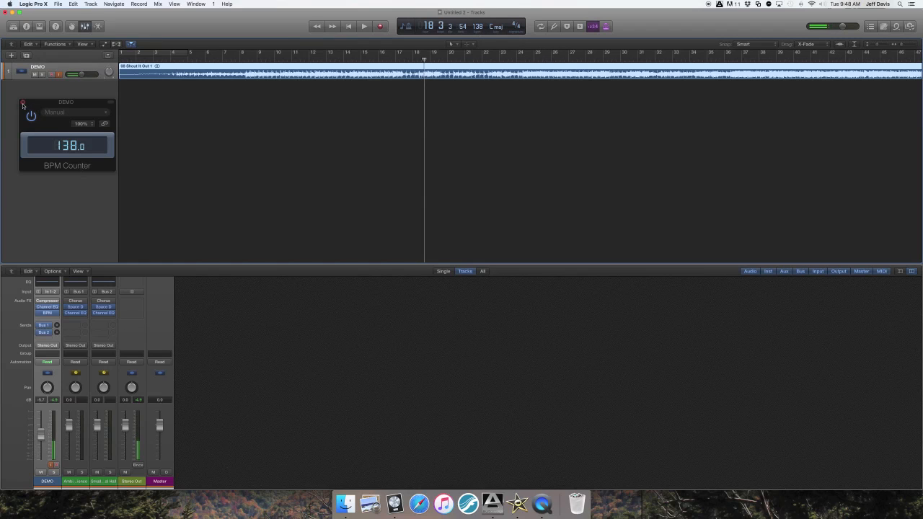
pyautogui.click(23, 104)
# Return the playhead to the project start and play the song's first bars to listen to its intro
pyautogui.press('super+Right')
pyautogui.press('super+Right')
pyautogui.press('super+Right')
pyautogui.press('super+Right')
pyautogui.press('super+Right')
pyautogui.press('super+Right')
pyautogui.press('super+Left')
pyautogui.press('super+Left')
pyautogui.press('super+Left')
pyautogui.press('super+Left')
pyautogui.press('super+Left')
pyautogui.press('Return')
pyautogui.press('super+Right')
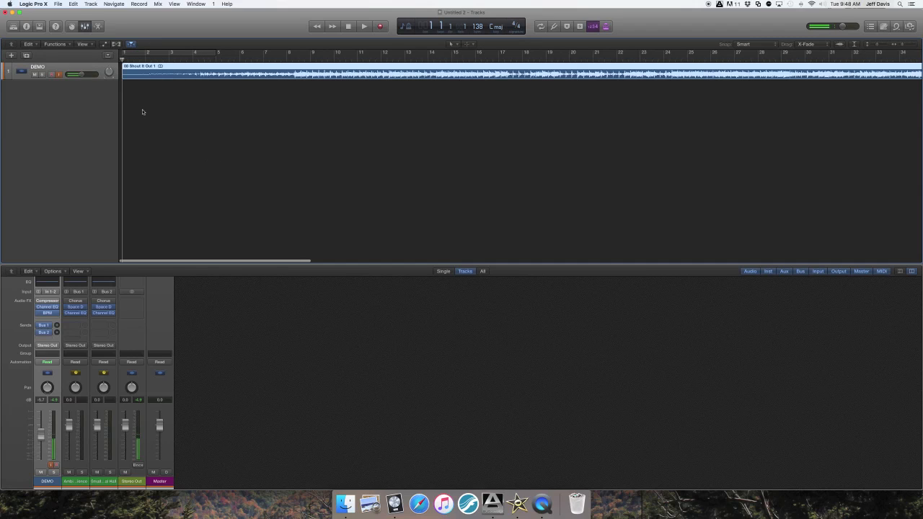
pyautogui.press('space')
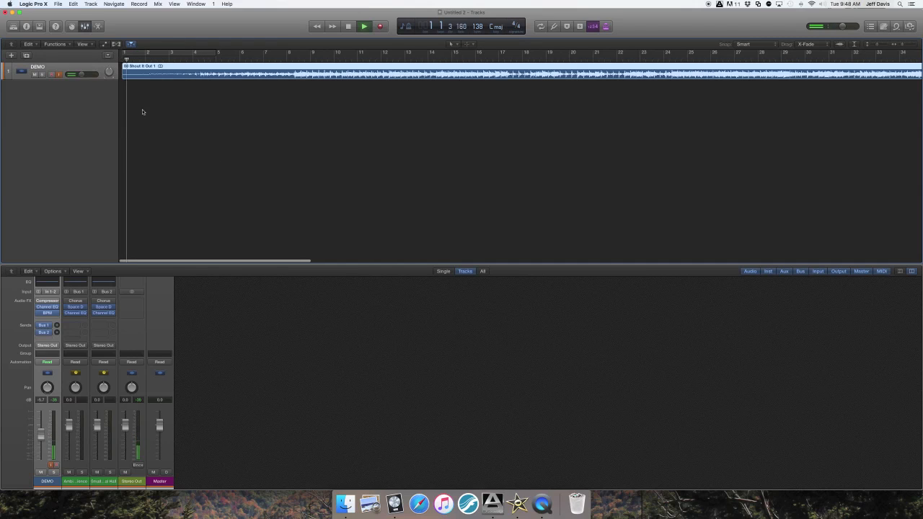
pyautogui.press('space')
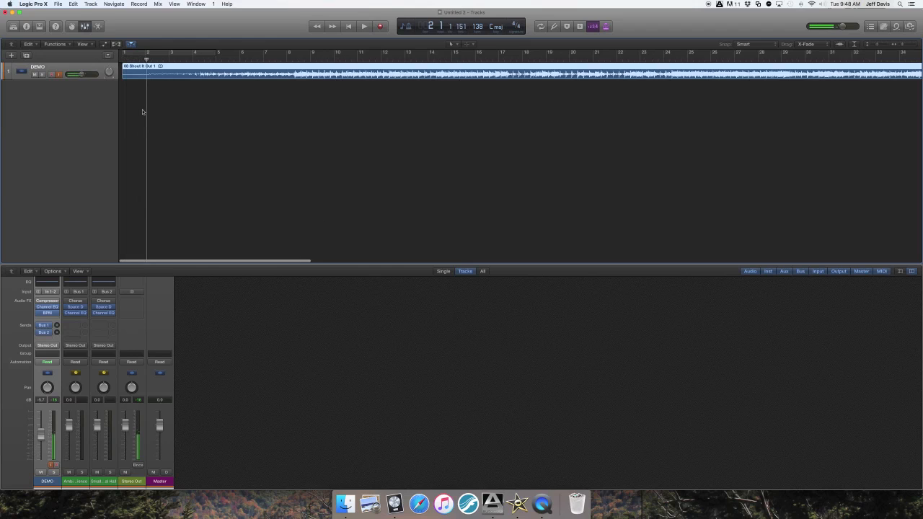
pyautogui.press('space')
pyautogui.press('space')
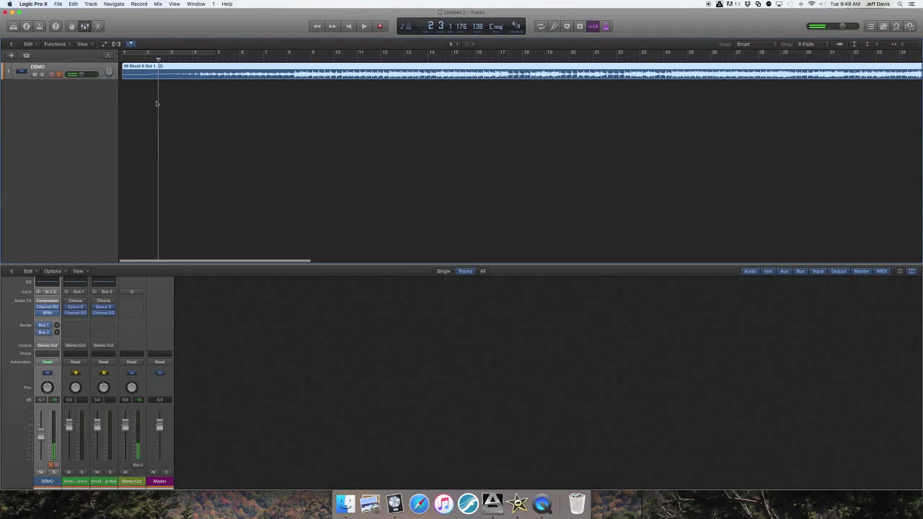
# Enlarge the DEMO track's waveform vertically and horizontally to examine where the music in the intro begins
pyautogui.press('super+Right')
pyautogui.press('super+Right')
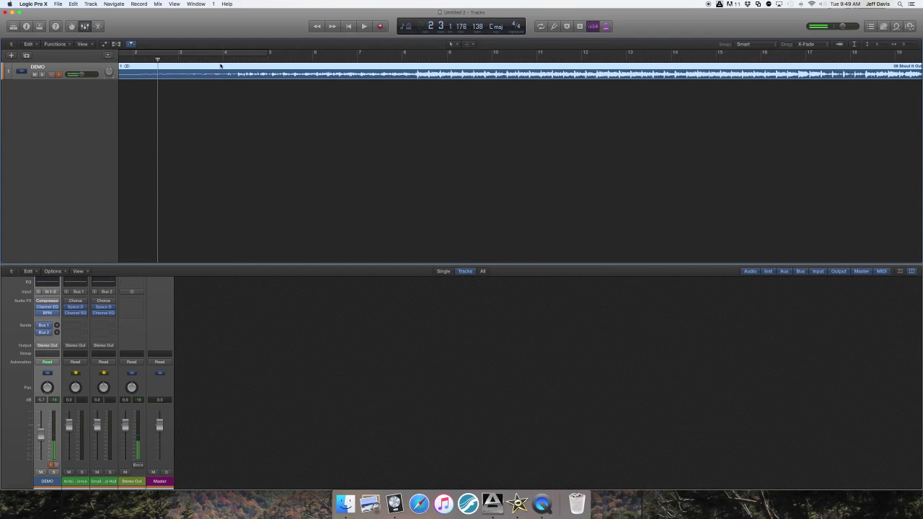
pyautogui.press('super+Right')
pyautogui.press('super+Right')
pyautogui.press('super+Right')
pyautogui.press('super+Left')
pyautogui.press('super+Left')
pyautogui.press('super+Left')
pyautogui.press('super+Left')
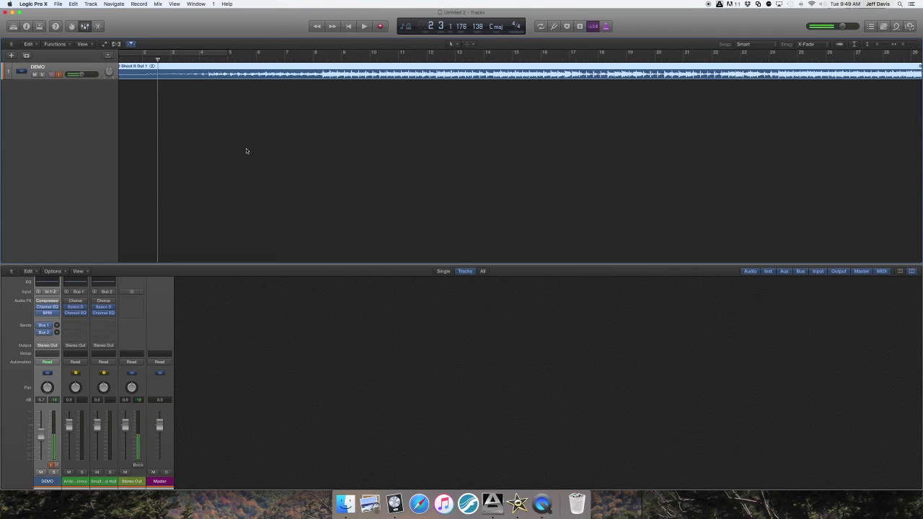
pyautogui.press('super+Right')
pyautogui.press('super+Right')
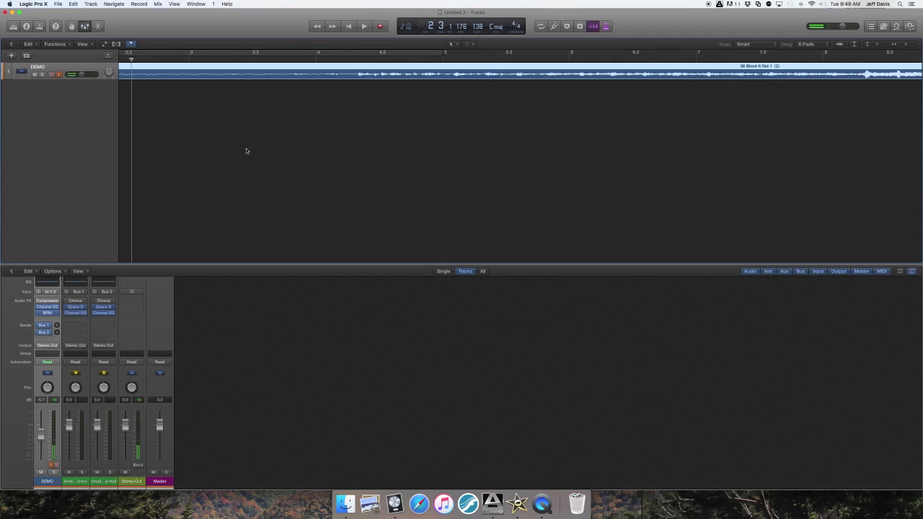
pyautogui.press('super+Left')
pyautogui.press('super+Left')
pyautogui.press('super+Left')
pyautogui.press('super+Left')
pyautogui.press('super+Right')
pyautogui.press('super+Right')
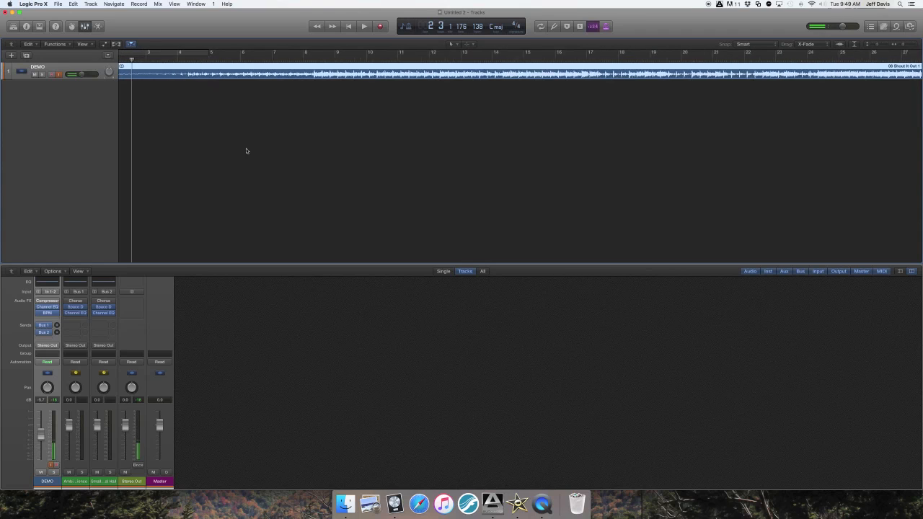
pyautogui.press('super+Left')
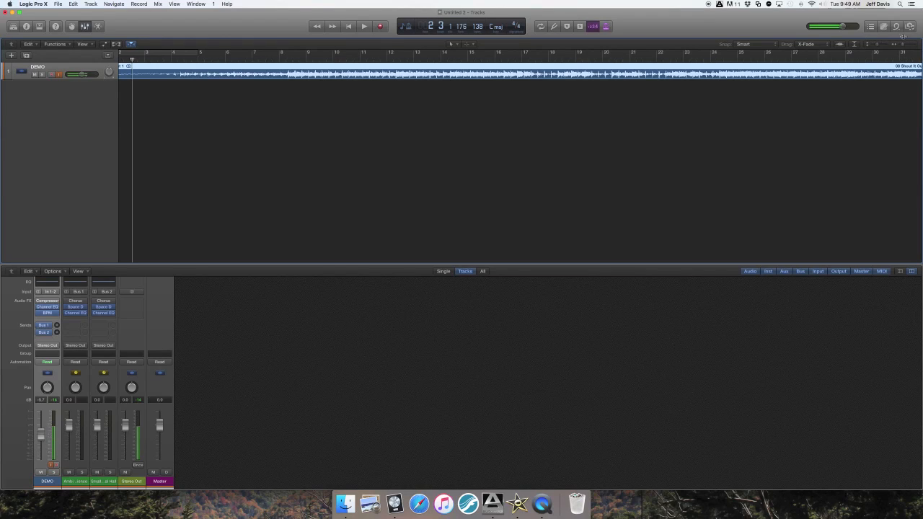
pyautogui.press('super+Down')
pyautogui.press('super+Down')
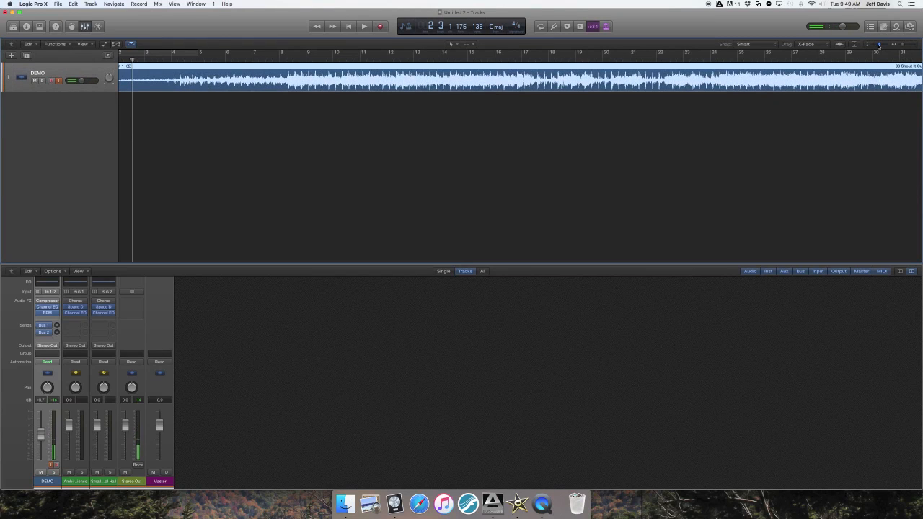
pyautogui.moveTo(897, 46); pyautogui.dragTo(907, 46)
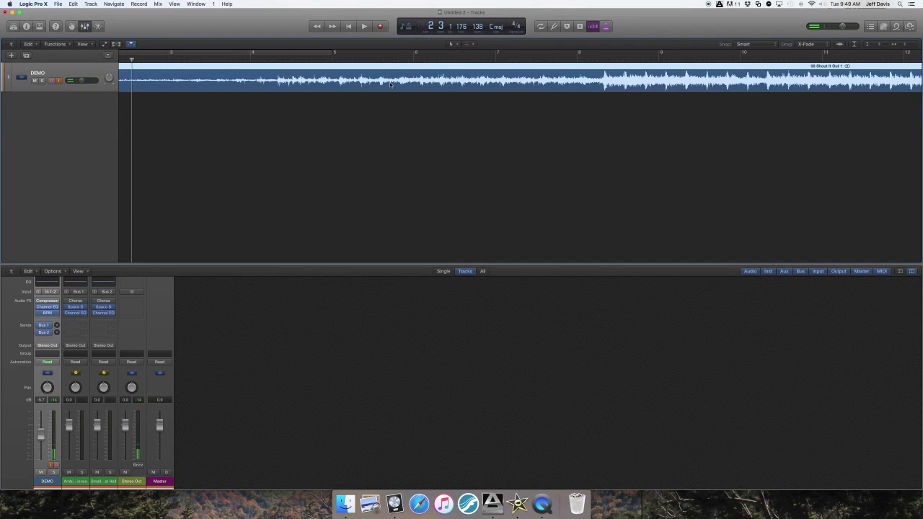
# Play the song from about bar 4 and again from about bar 2 to locate the first beat
pyautogui.click(253, 59)
pyautogui.press('space')
pyautogui.hscroll(-5, 336, 122)
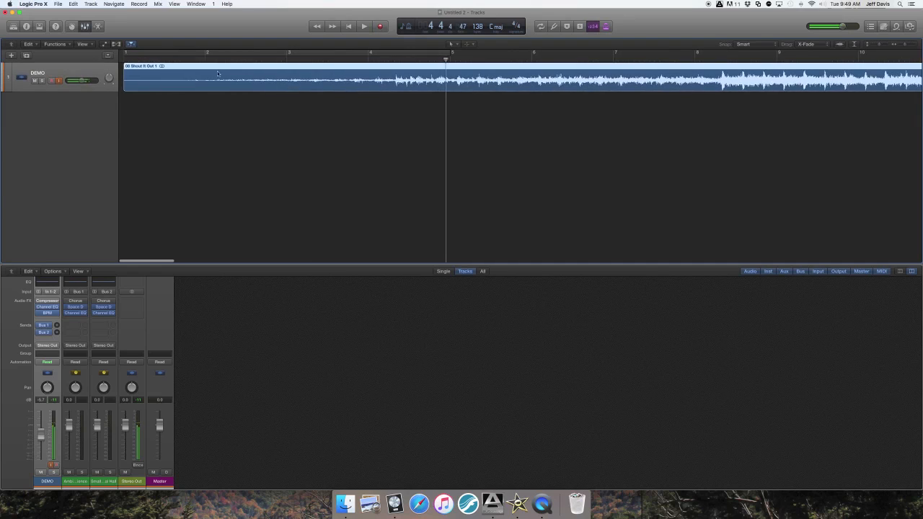
pyautogui.click(196, 57)
pyautogui.press('space')
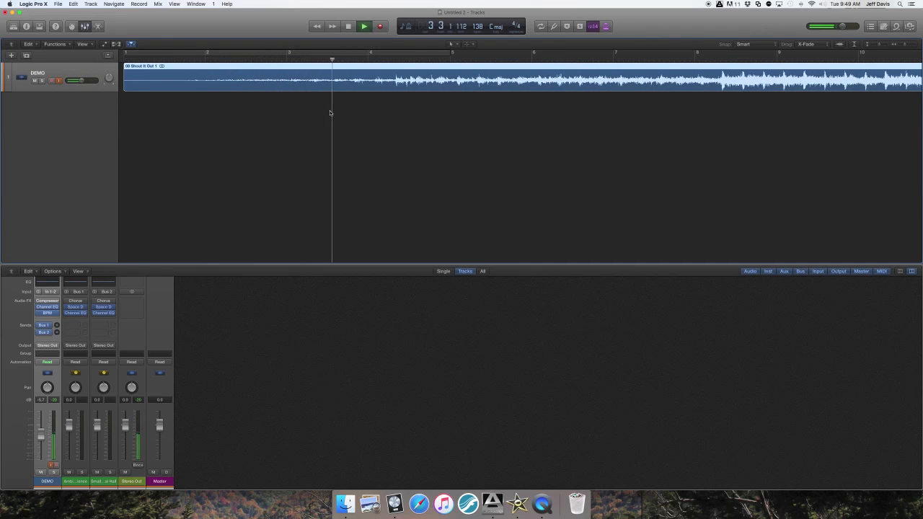
pyautogui.press('space')
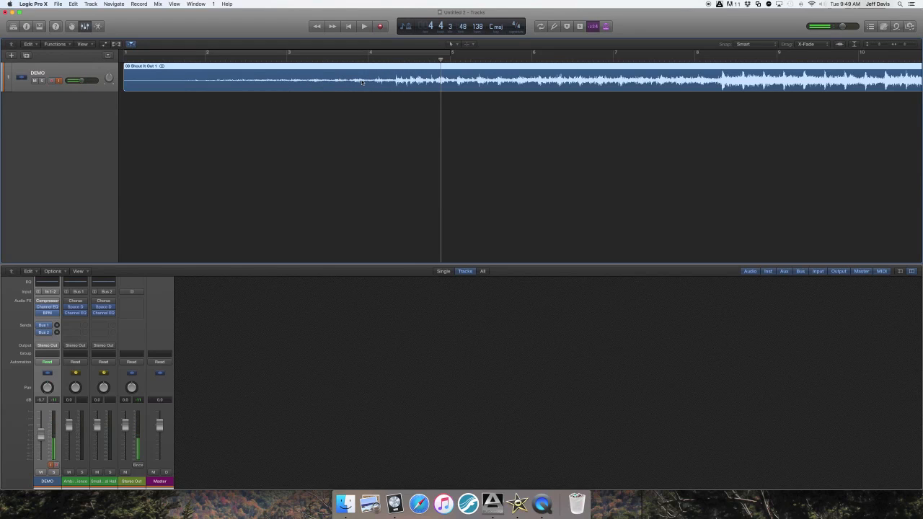
# Place the playhead at the music's first onset, position 4 2 2 41, and split the Shout It Out region there
pyautogui.click(385, 59)
pyautogui.press('super+Right')
pyautogui.press('super+Right')
pyautogui.press('super+Right')
pyautogui.press('super+Right')
pyautogui.moveTo(383, 60); pyautogui.dragTo(431, 60)
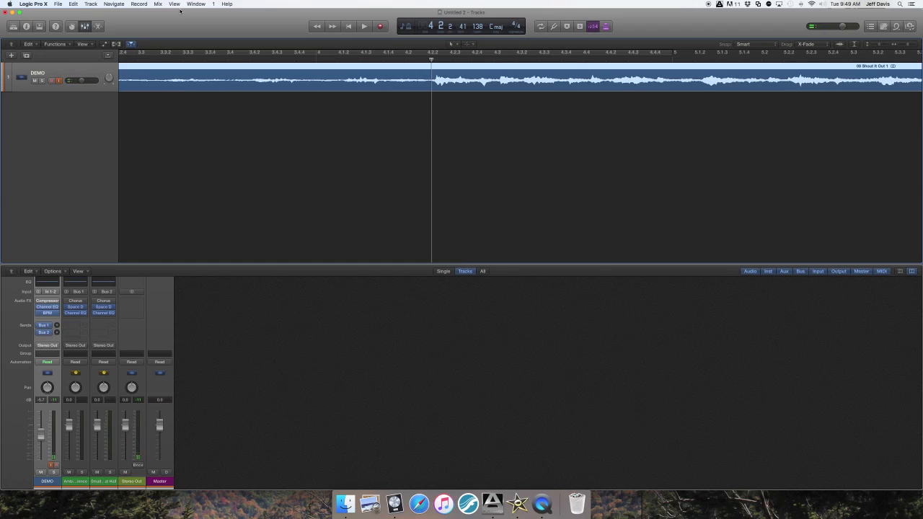
pyautogui.press('super+t')
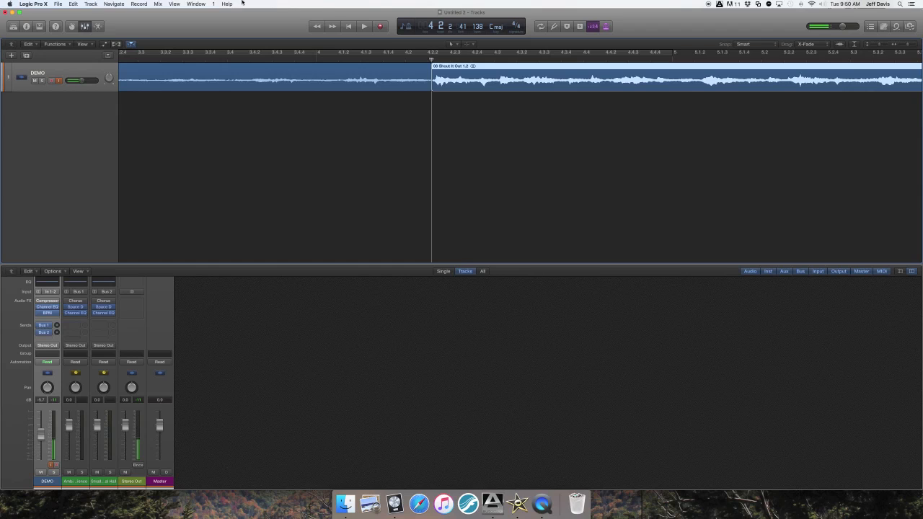
# Delete the quiet intro section of the song before the split
pyautogui.moveTo(432, 59); pyautogui.dragTo(417, 60)
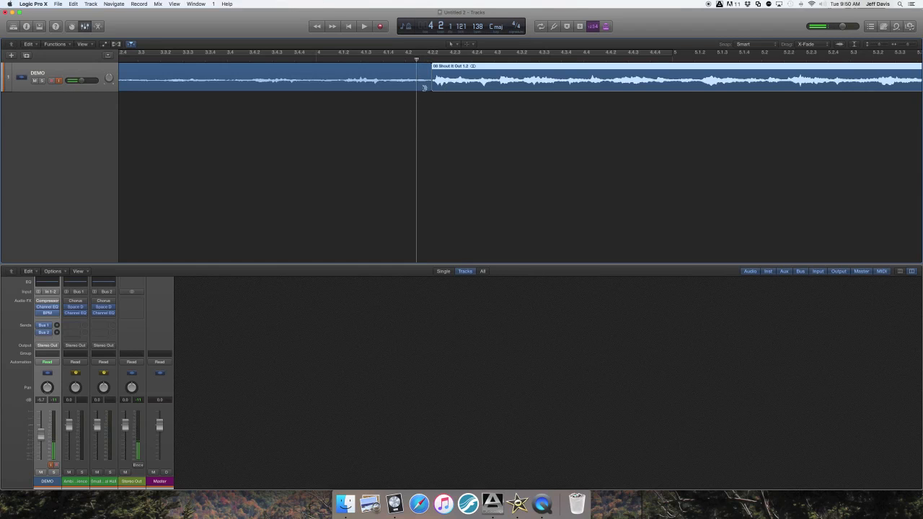
pyautogui.click(409, 171)
pyautogui.click(358, 83)
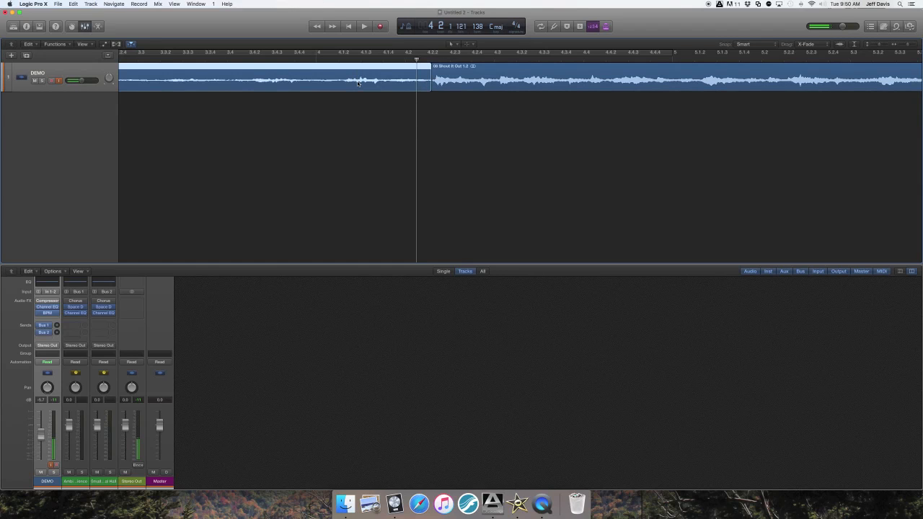
pyautogui.press('Delete')
# Move the remaining song region to the start of the project and return the playhead to bar 1
pyautogui.press('super+Left')
pyautogui.press('super+Left')
pyautogui.press('super+Left')
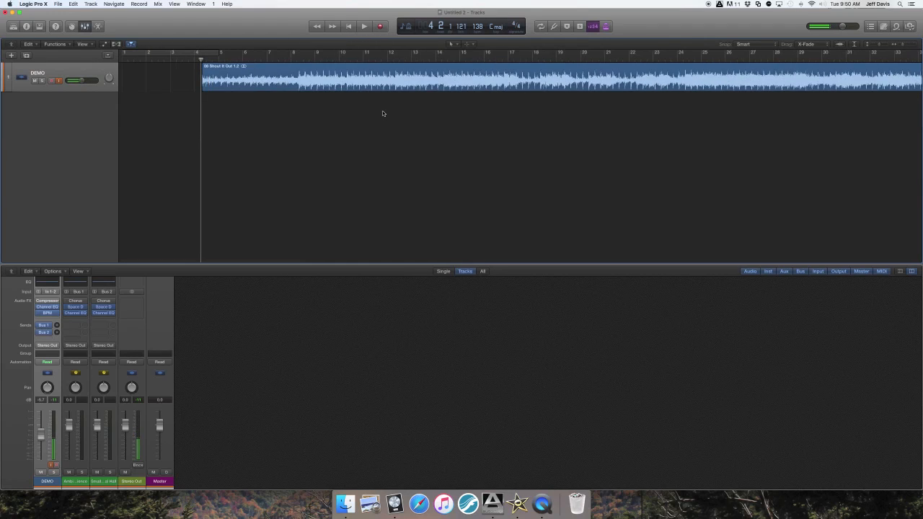
pyautogui.hscroll(-2, 325, 87)
pyautogui.moveTo(328, 85); pyautogui.dragTo(162, 78)
pyautogui.press('Return')
# Fine-tune the song region's position so that its start lines up exactly with bar 1
pyautogui.press('super+Right')
pyautogui.press('super+Right')
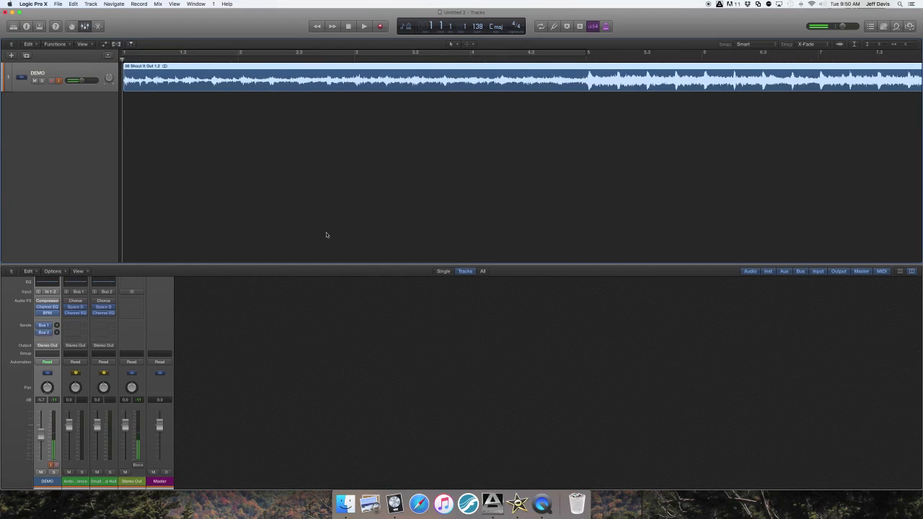
pyautogui.press('super+Right')
pyautogui.press('super+Right')
pyautogui.press('super+Right')
pyautogui.press('super+Right')
pyautogui.hscroll(-2, 222, 161)
pyautogui.press('super+Right')
pyautogui.press('super+Right')
pyautogui.press('super+Right')
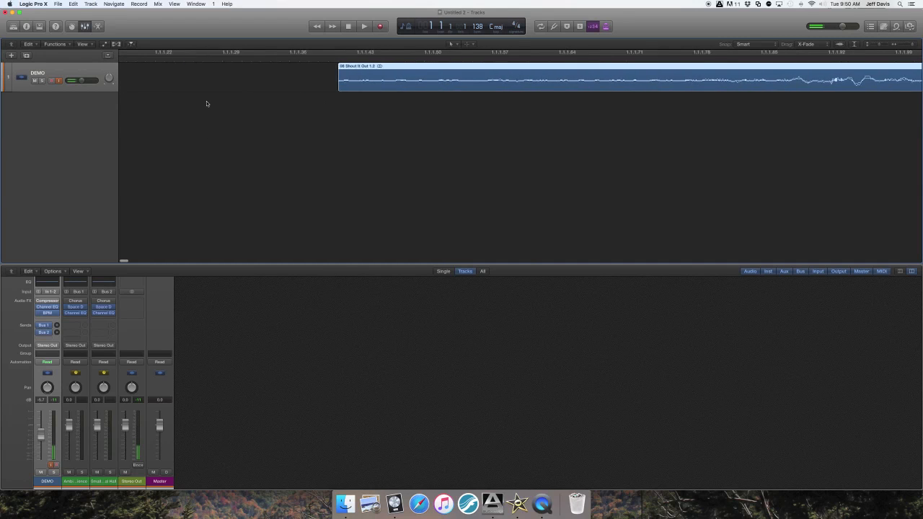
pyautogui.press('super+Right')
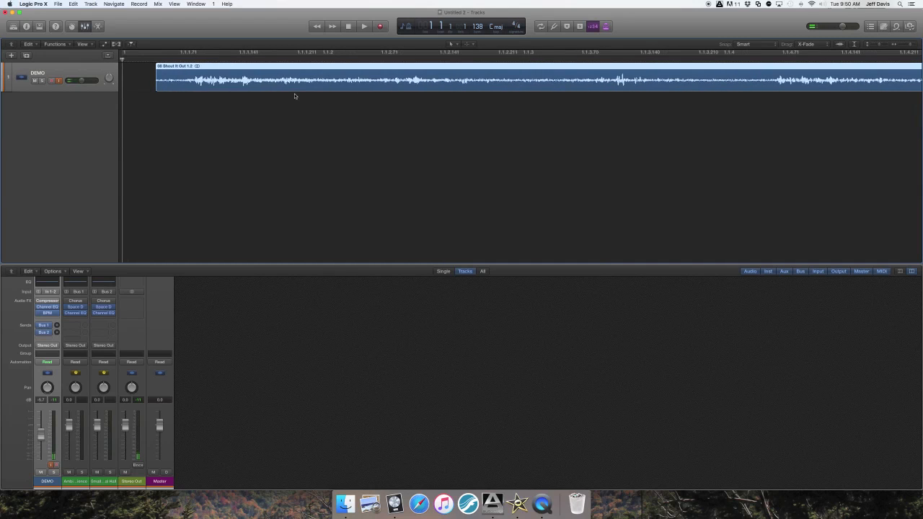
pyautogui.moveTo(242, 82); pyautogui.dragTo(207, 83)
# Play the aligned song from bar 1 and lower the DEMO track's volume to -6.4 dB
pyautogui.press('super+Left')
pyautogui.press('super+Left')
pyautogui.press('super+Left')
pyautogui.press('super+Left')
pyautogui.press('space')
pyautogui.press('space')
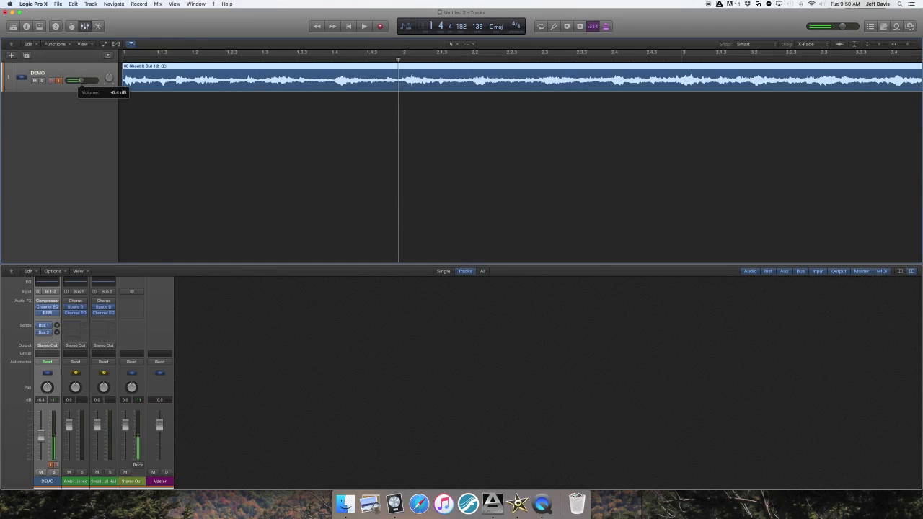
pyautogui.click(211, 149)
# Move the song region one bar later so it starts at bar 2, and return the playhead to the project start
pyautogui.press('super+Left')
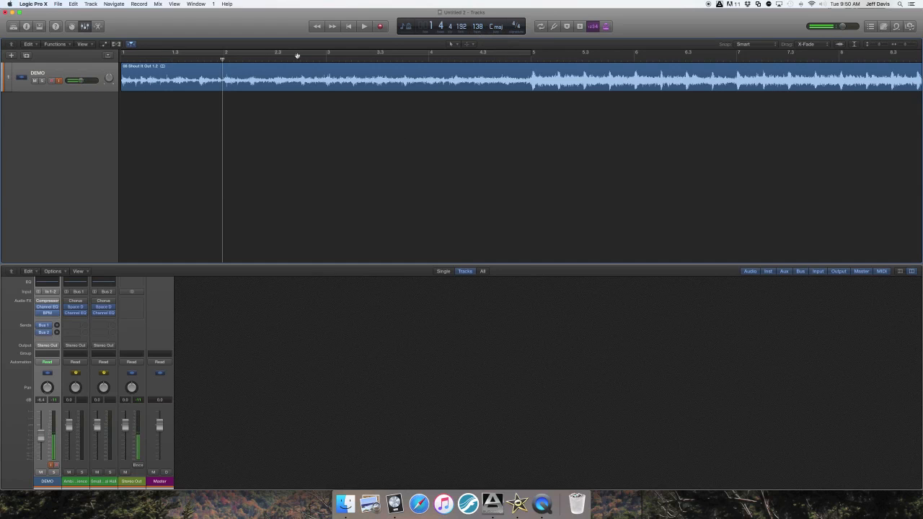
pyautogui.press('super+Left')
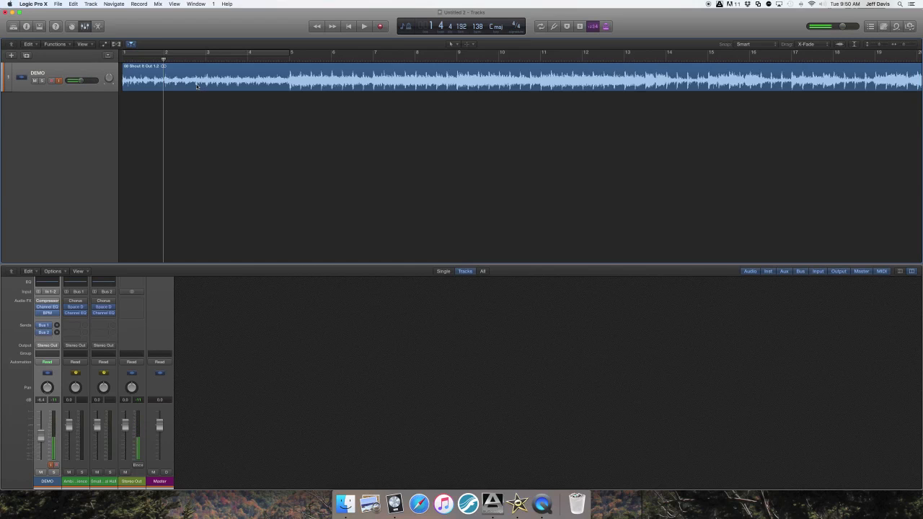
pyautogui.moveTo(179, 85); pyautogui.dragTo(205, 86)
pyautogui.scroll(5, 205, 86)
pyautogui.scroll(-1, 206, 86)
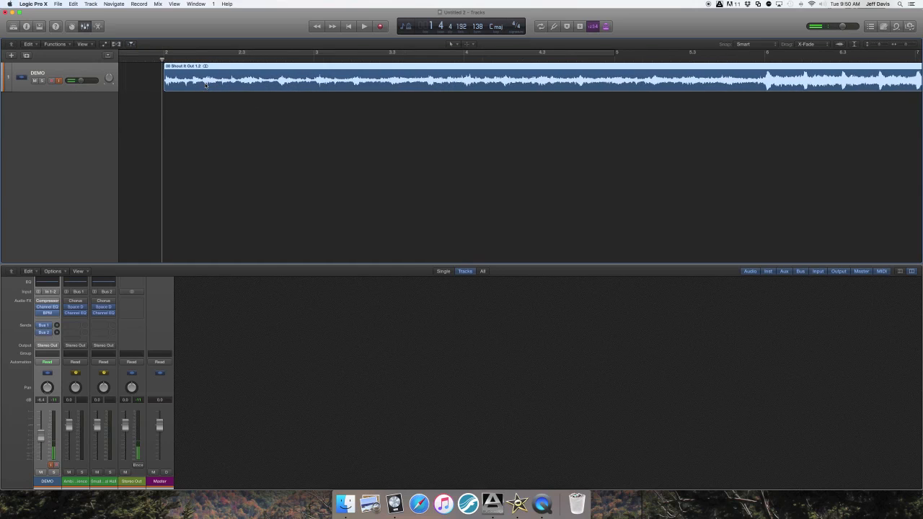
pyautogui.hscroll(-5, 184, 88)
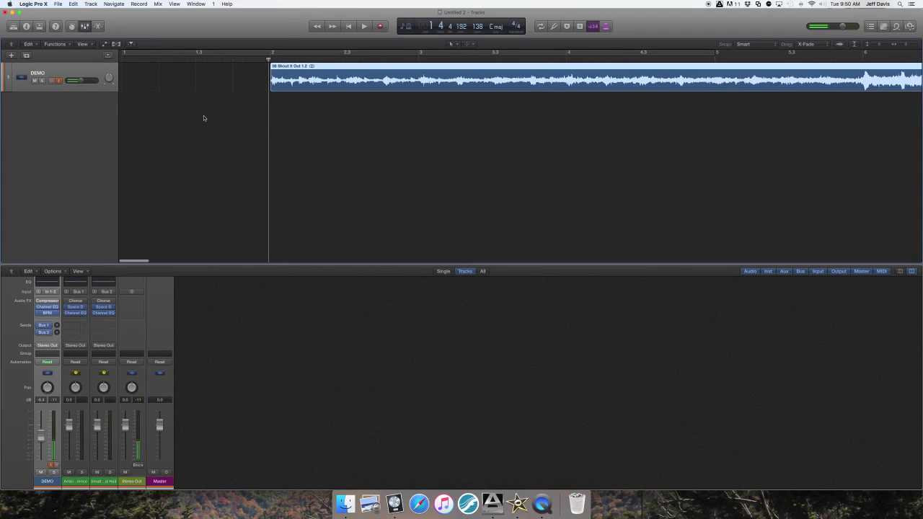
pyautogui.click(237, 121)
pyautogui.moveTo(269, 60); pyautogui.dragTo(271, 61)
pyautogui.press('Return')
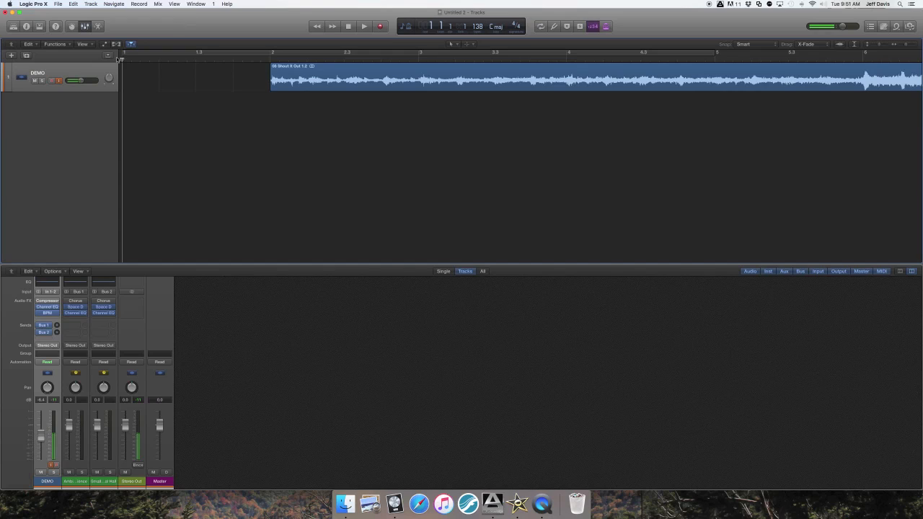
# Create one software instrument track with the default patch, output 1 + 2 and the library open
pyautogui.click(11, 56)
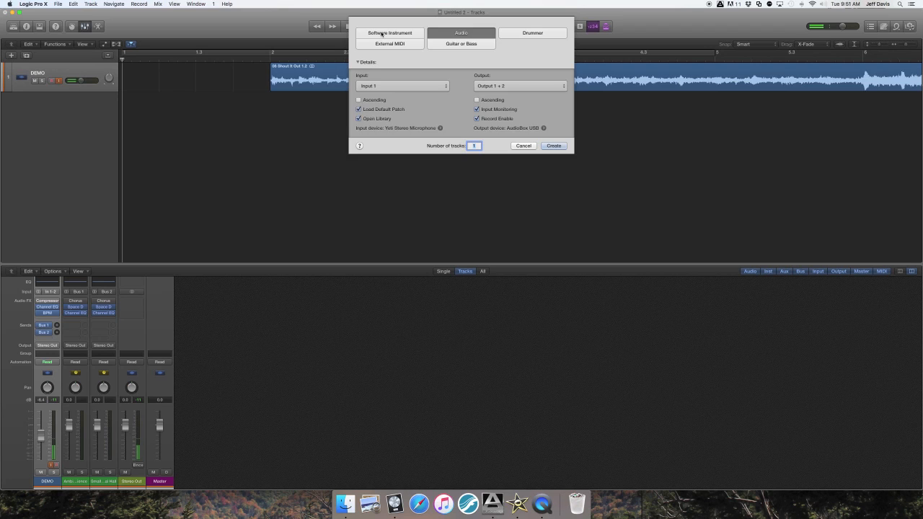
pyautogui.click(382, 34)
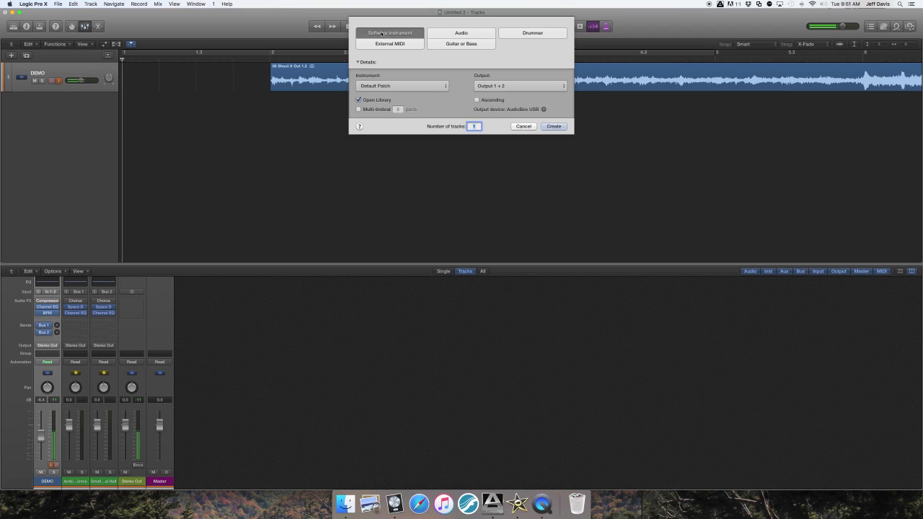
pyautogui.click(554, 127)
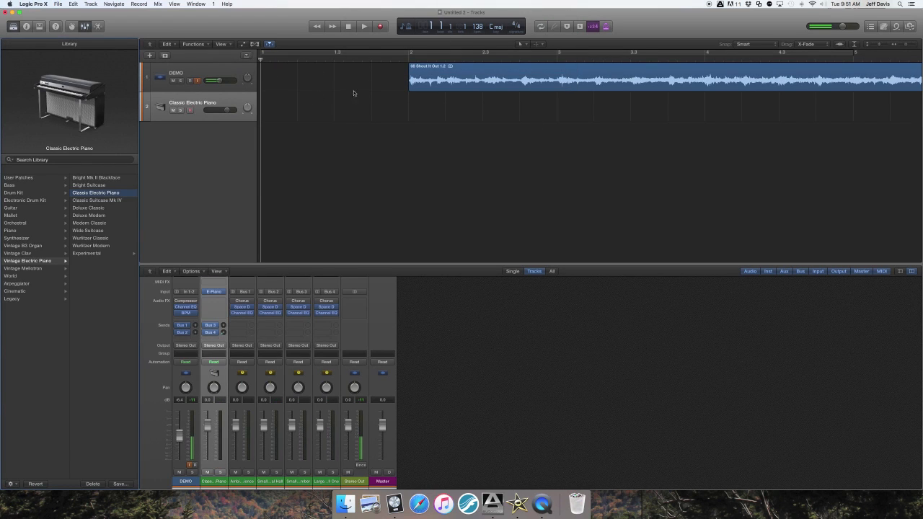
# Rename the new software instrument track as CLICK
pyautogui.doubleClick(194, 106)
pyautogui.write('CLICK')
pyautogui.press('Return')
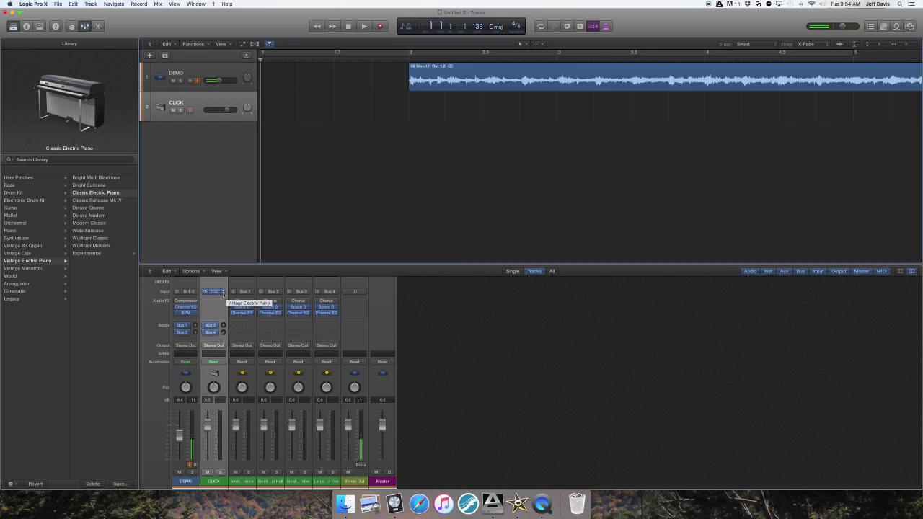
# Replace the CLICK track's electric piano instrument with the mono Klopfgeist utility instrument
pyautogui.click(223, 293)
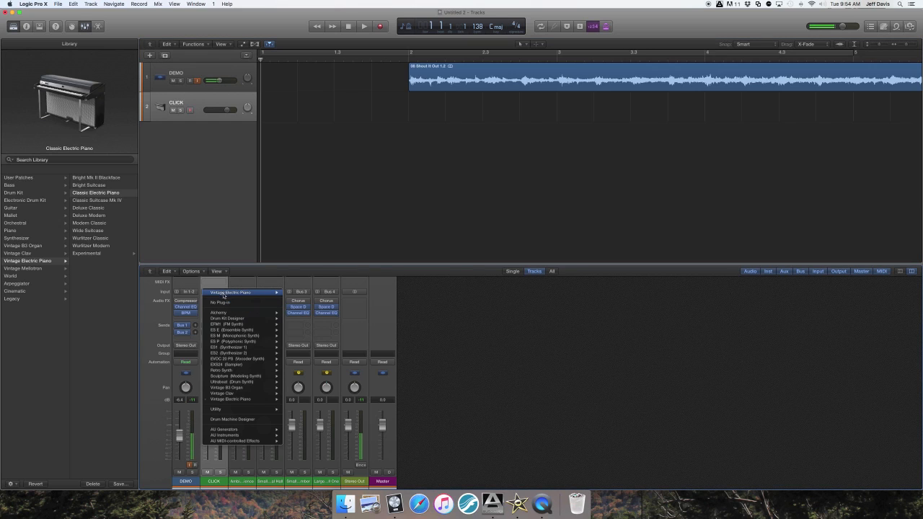
pyautogui.moveTo(235, 411)
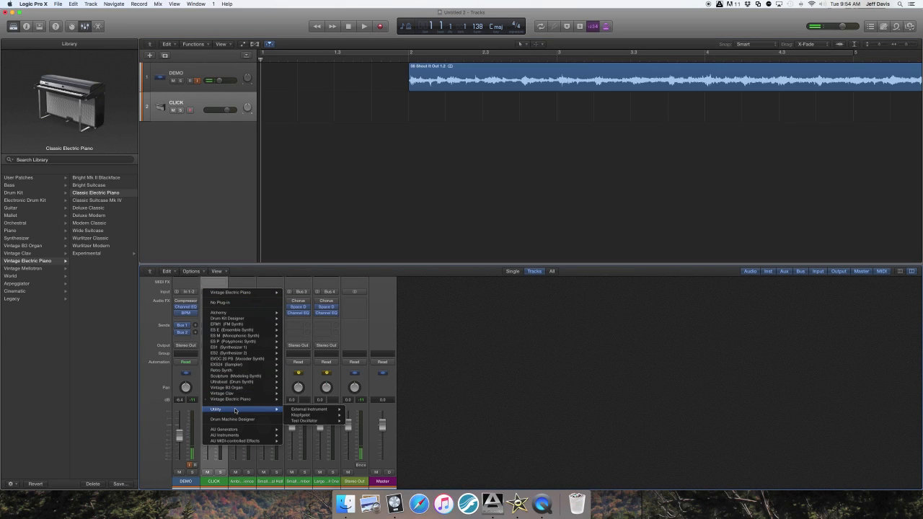
pyautogui.moveTo(310, 417)
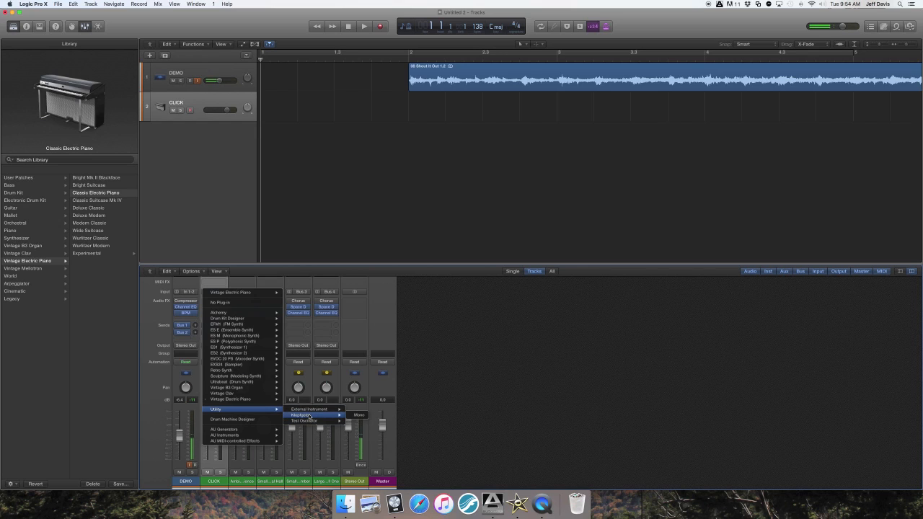
pyautogui.click(358, 416)
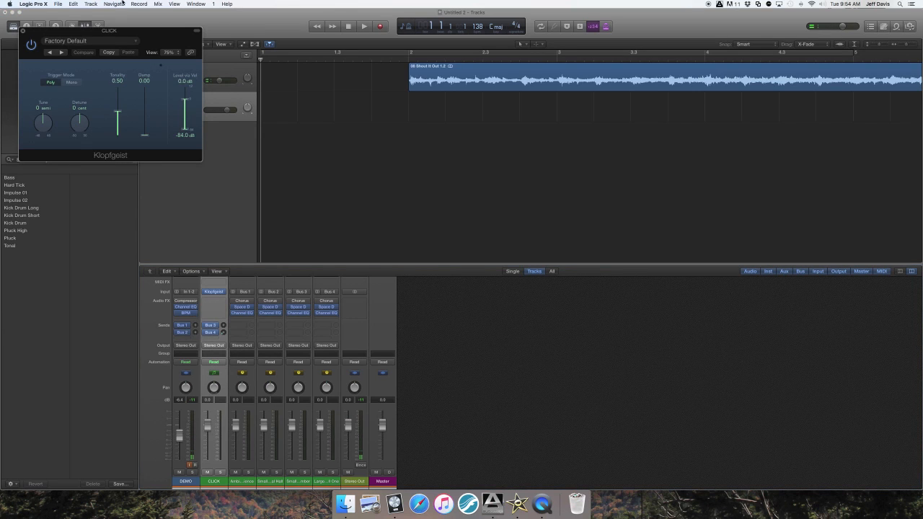
# Set Klopfgeist's tune to -1 semitone, tonality to 0.66 and upper velocity level to 12.0 dB, and close its window
pyautogui.moveTo(117, 30); pyautogui.dragTo(181, 96)
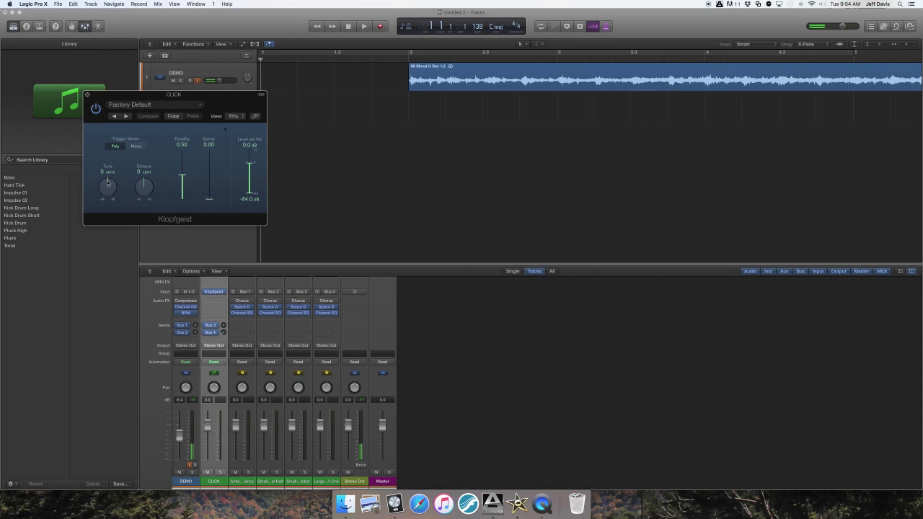
pyautogui.moveTo(108, 182); pyautogui.dragTo(108, 185)
pyautogui.moveTo(183, 177); pyautogui.dragTo(182, 168)
pyautogui.moveTo(249, 165); pyautogui.dragTo(249, 151)
pyautogui.click(87, 95)
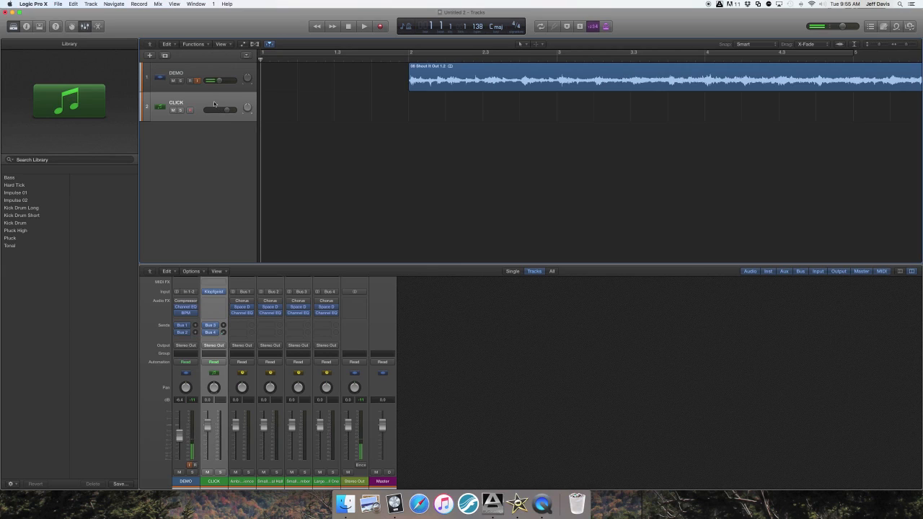
# Draw a one-bar click pattern on the CLICK track with the Pencil Tool: a higher note on beat 1 and G3 on beats 2, 3 and 4
pyautogui.click(99, 27)
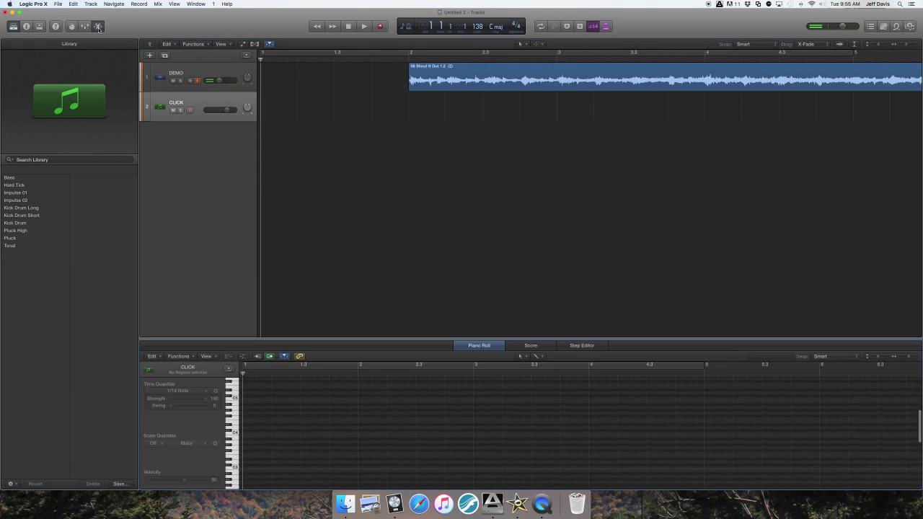
pyautogui.scroll(-1, 290, 405)
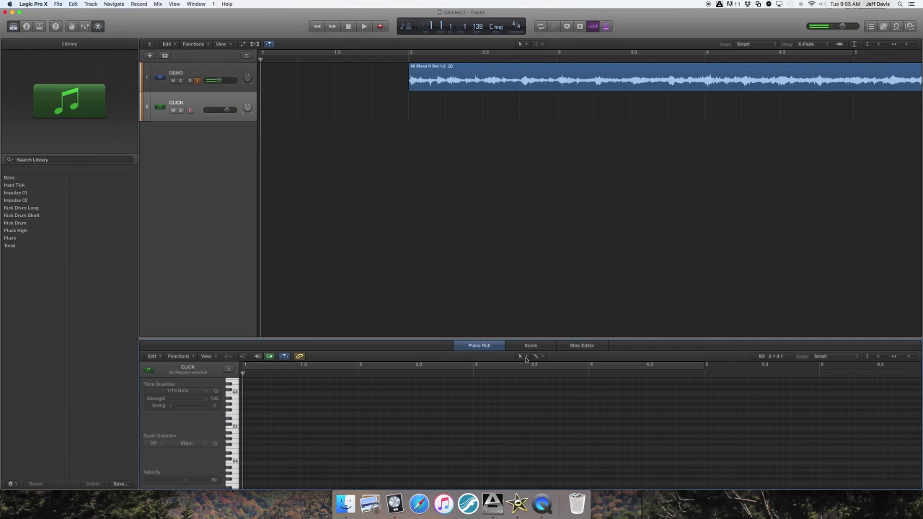
pyautogui.click(523, 357)
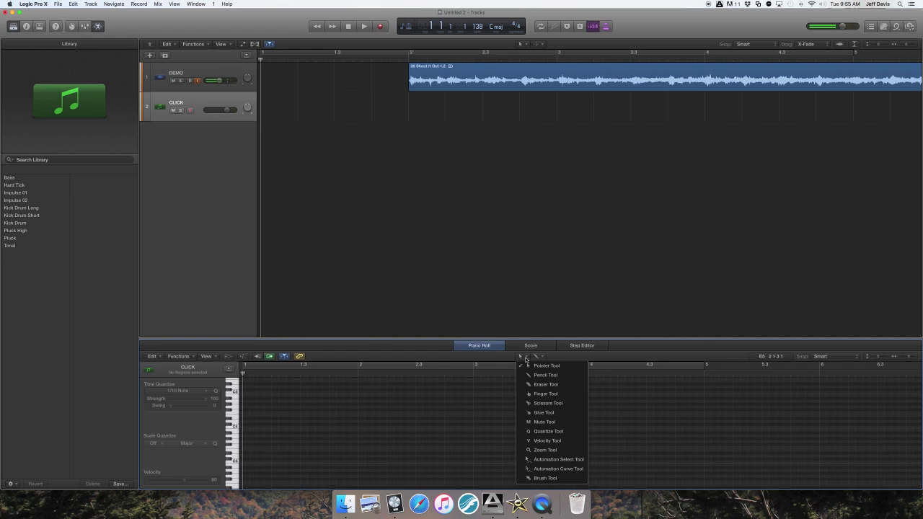
pyautogui.click(545, 375)
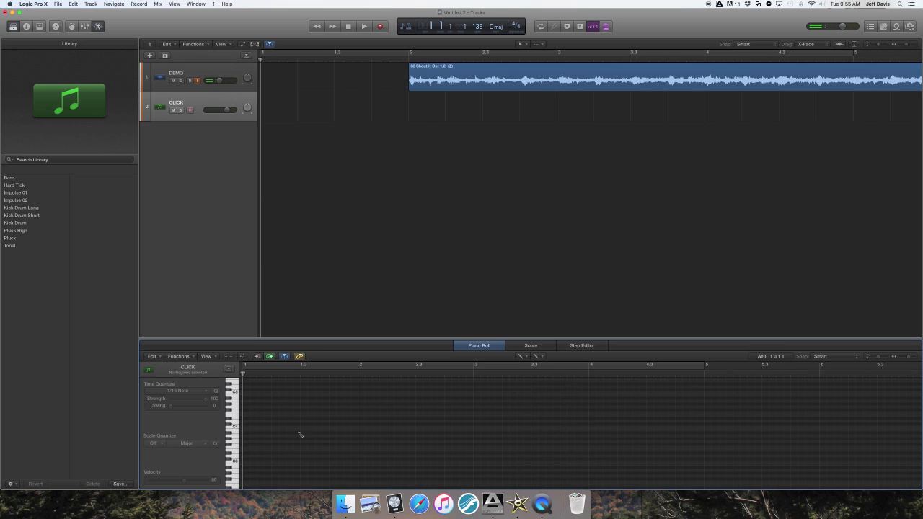
pyautogui.click(246, 424)
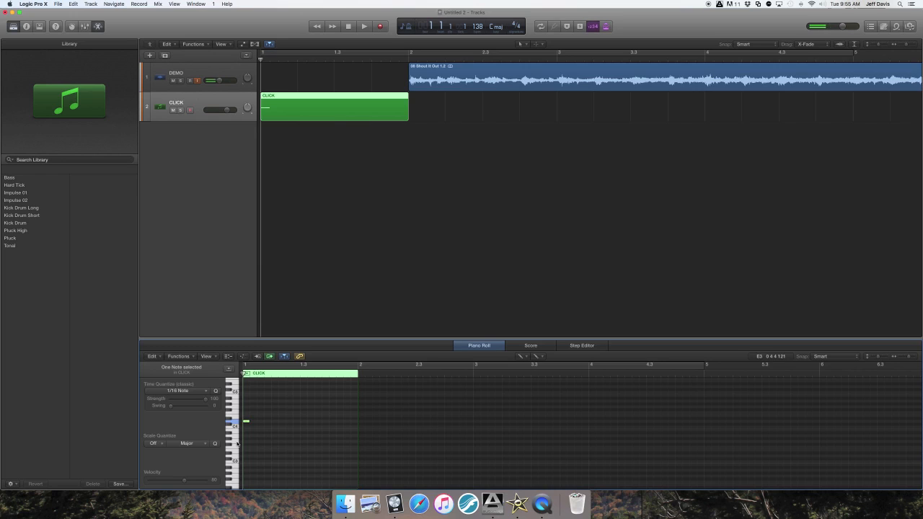
pyautogui.keyDown('super'); pyautogui.click(274, 442); pyautogui.keyUp('super')
pyautogui.keyDown('super'); pyautogui.click(303, 442); pyautogui.keyUp('super')
pyautogui.keyDown('super'); pyautogui.click(332, 442); pyautogui.keyUp('super')
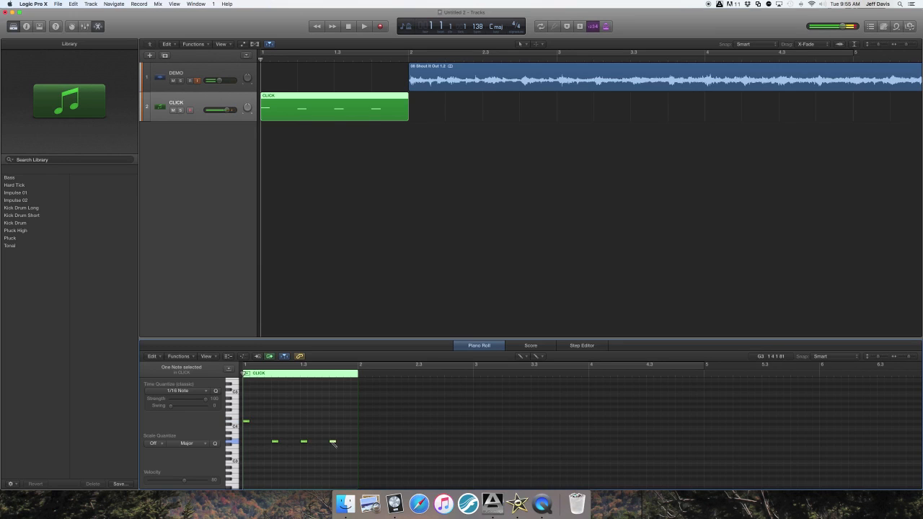
pyautogui.click(520, 357)
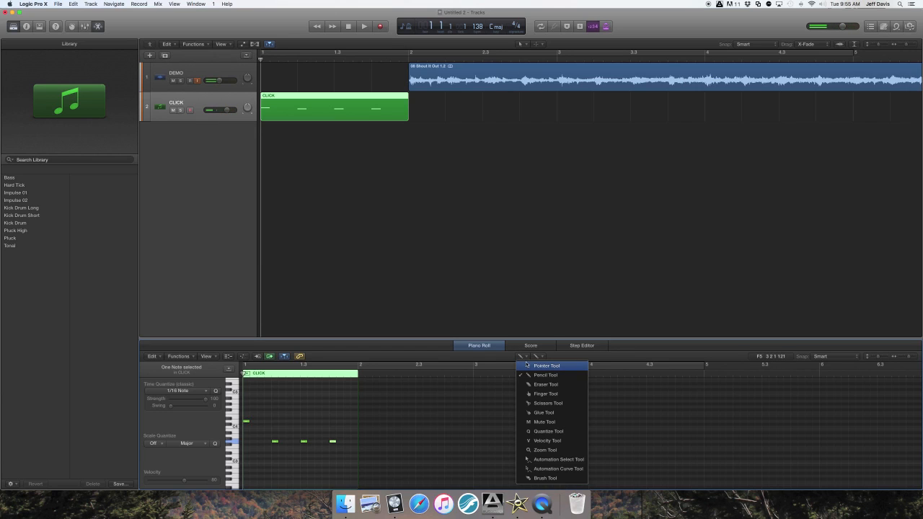
pyautogui.click(543, 366)
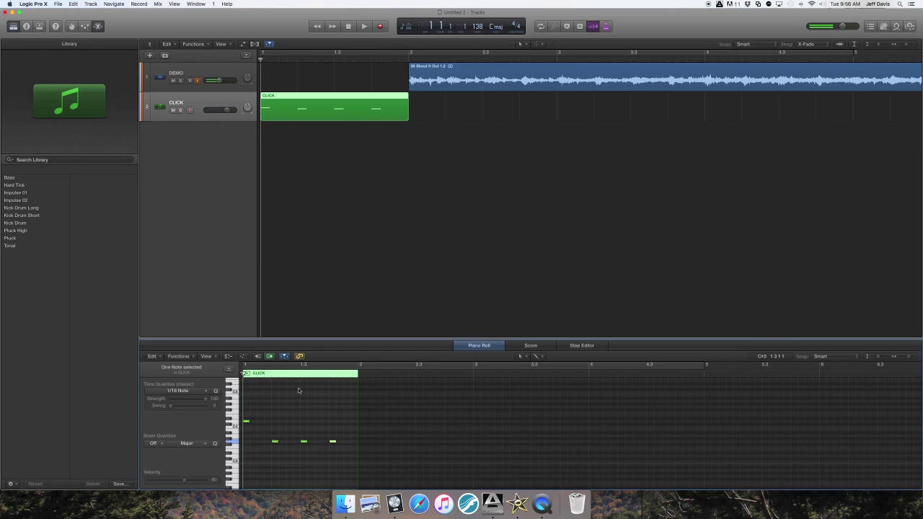
# Play the one-bar click pattern and return the playhead to the project start
pyautogui.press('space')
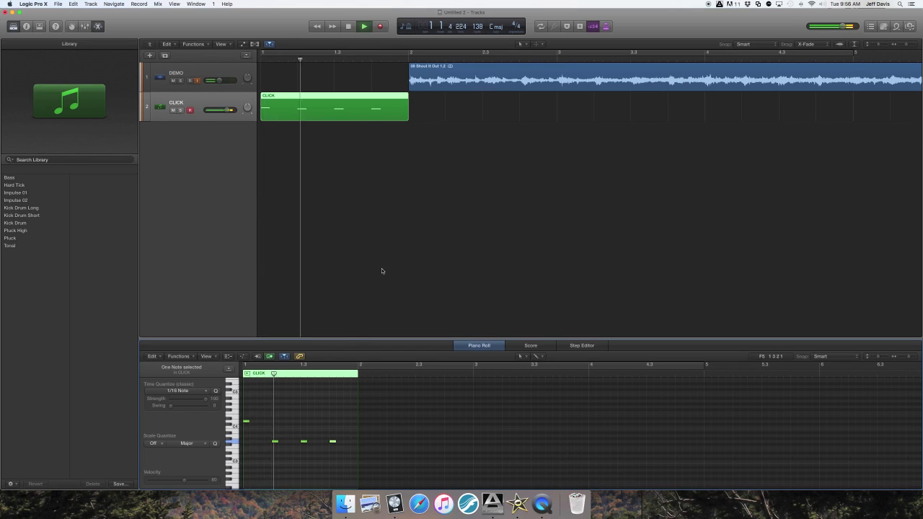
pyautogui.press('space')
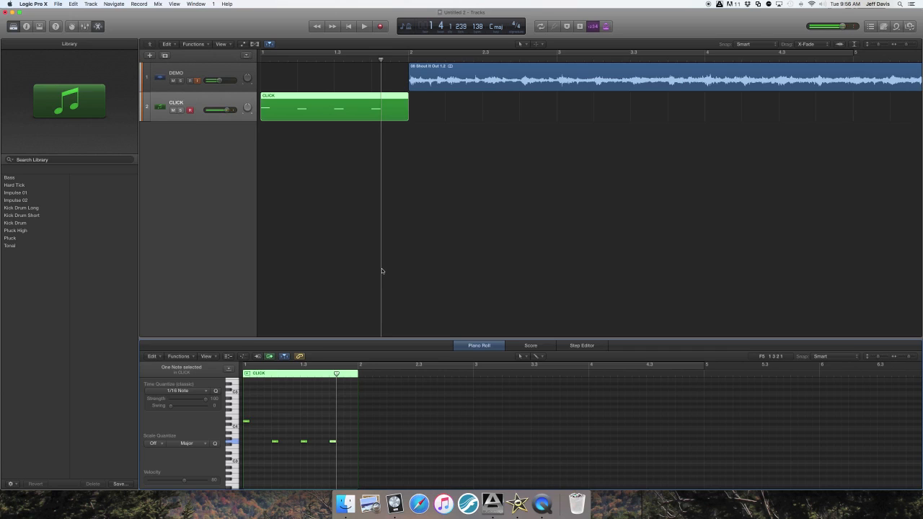
pyautogui.press('Return')
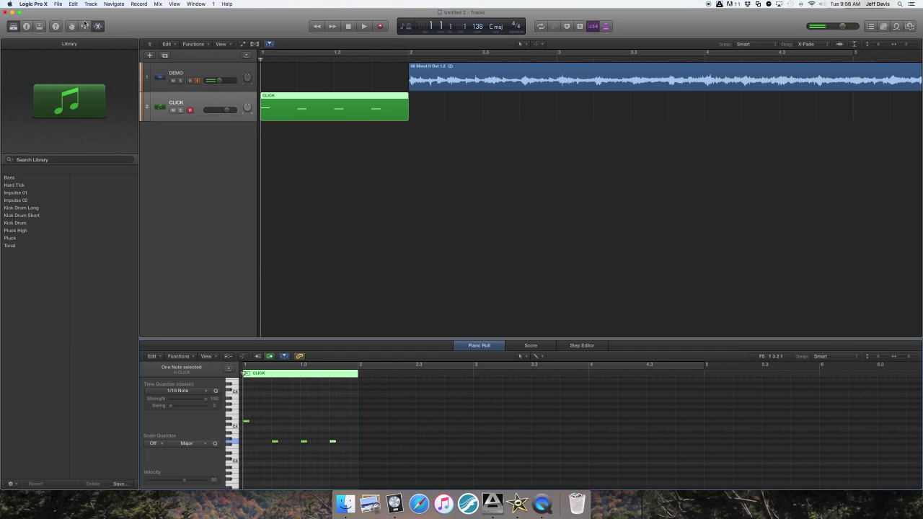
# Raise the CLICK track's volume to 6.0 dB in the mixer and check the Klopfgeist level setting
pyautogui.click(85, 25)
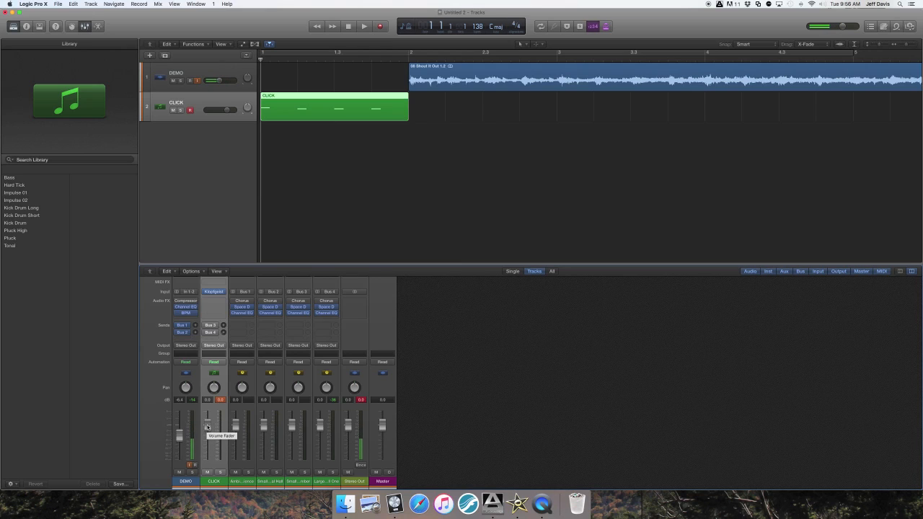
pyautogui.moveTo(207, 427); pyautogui.dragTo(207, 411)
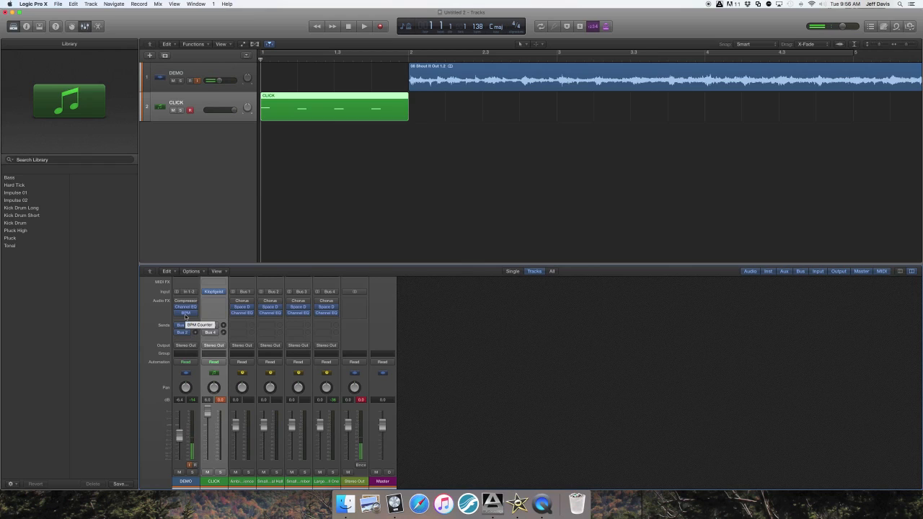
pyautogui.click(213, 292)
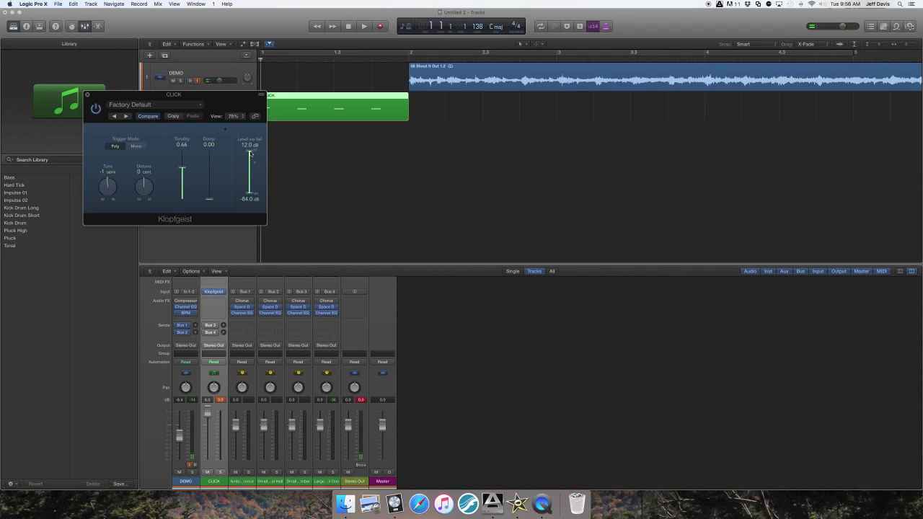
pyautogui.click(88, 97)
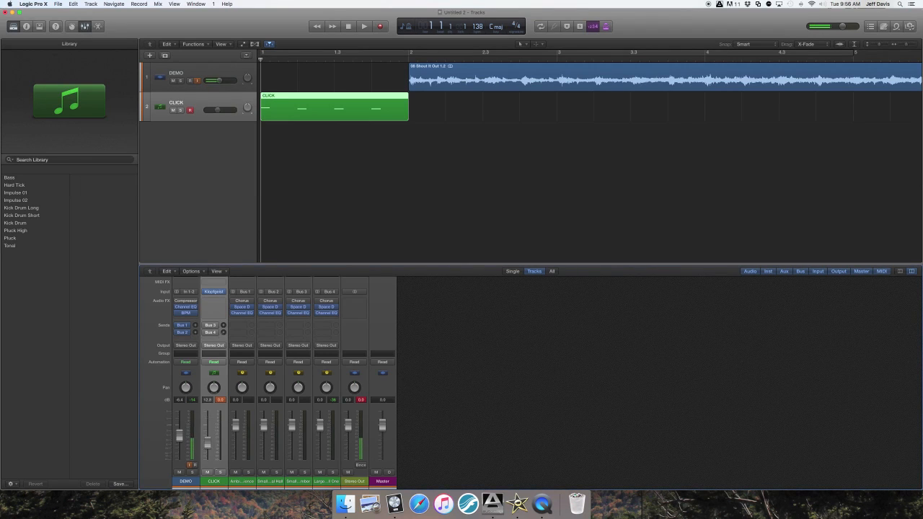
# Play the louder click pattern twice from the project start
pyautogui.click(298, 196)
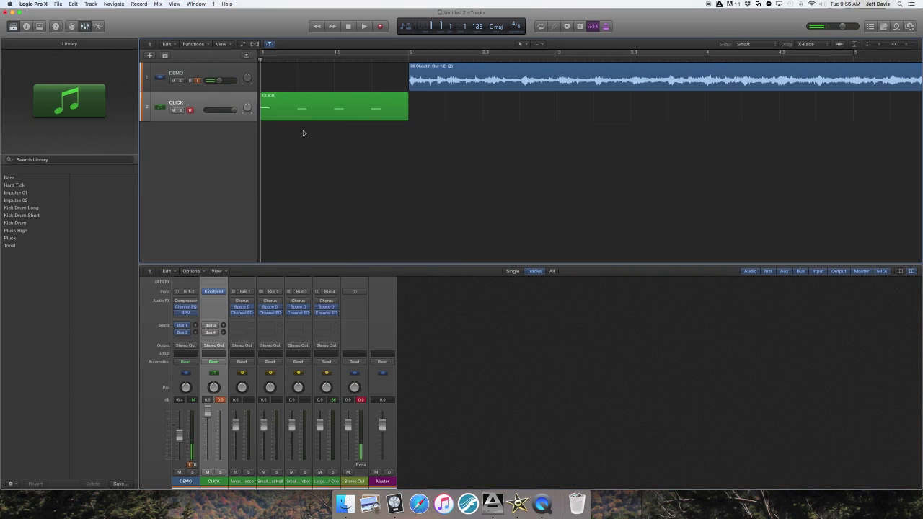
pyautogui.press('space')
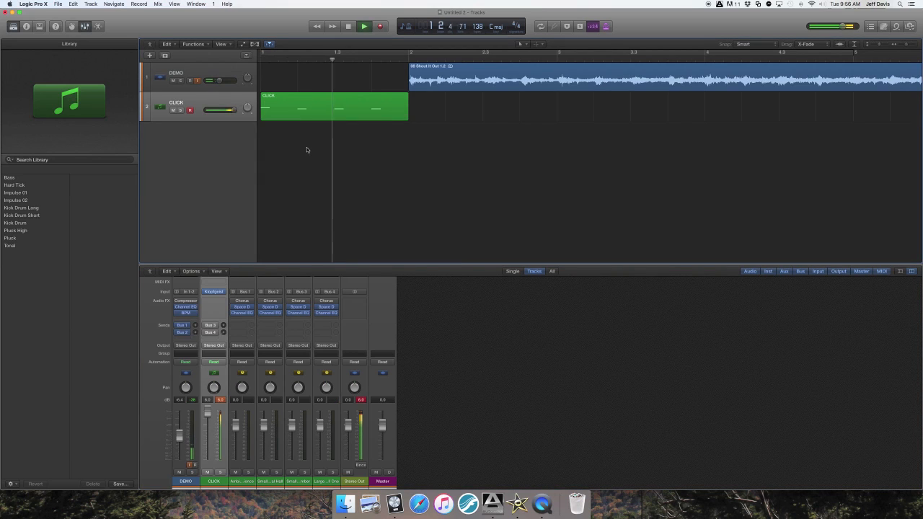
pyautogui.press('space')
pyautogui.press('Return')
pyautogui.press('space')
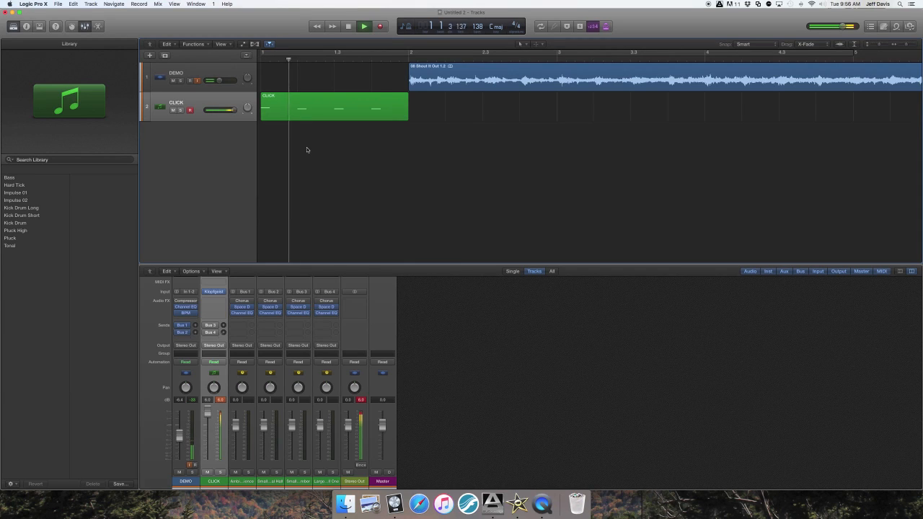
pyautogui.press('space')
# Copy the one-bar CLICK region and place the playhead exactly at bar 2
pyautogui.press('super+Left')
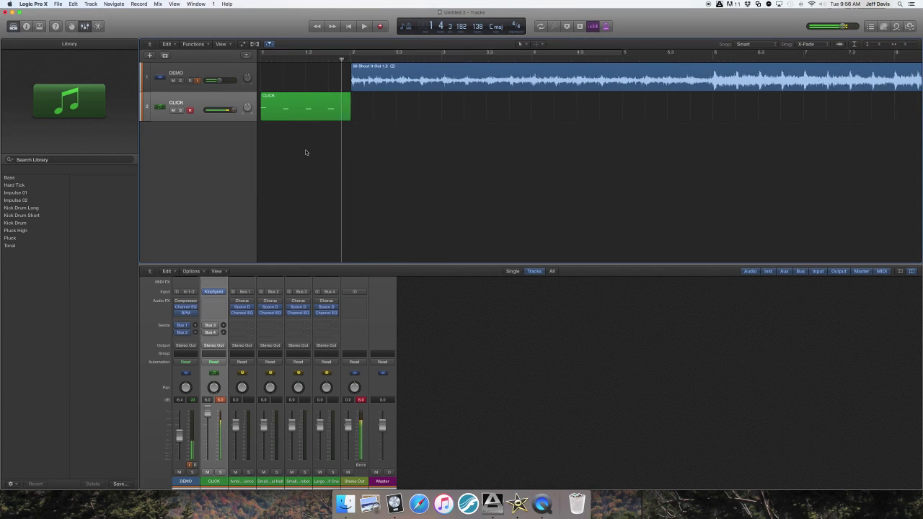
pyautogui.click(291, 111)
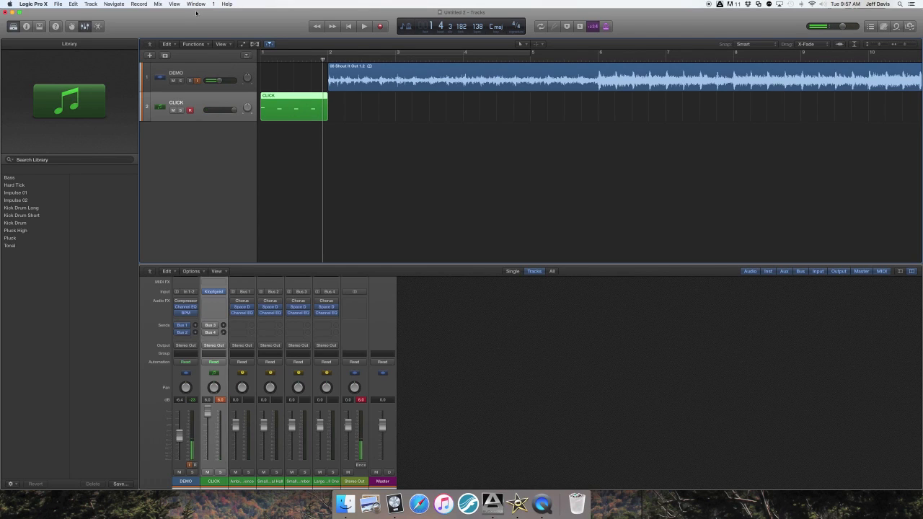
pyautogui.click(73, 5)
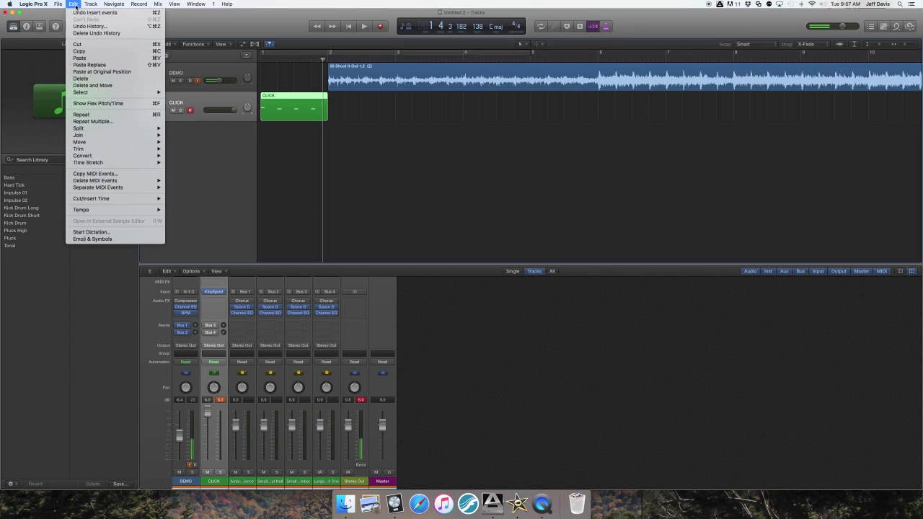
pyautogui.click(83, 52)
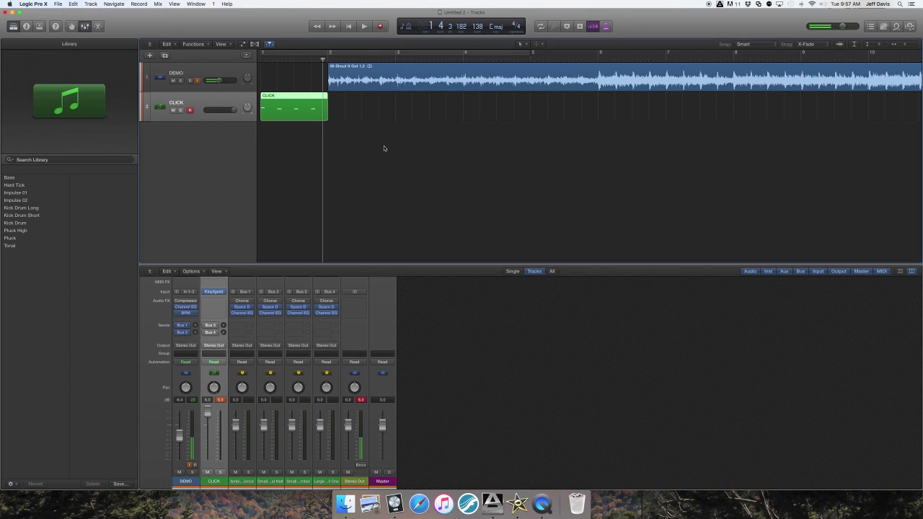
pyautogui.moveTo(323, 60)
pyautogui.mouseDown()
pyautogui.moveTo(391, 68)
pyautogui.moveTo(330, 72)
pyautogui.mouseUp()
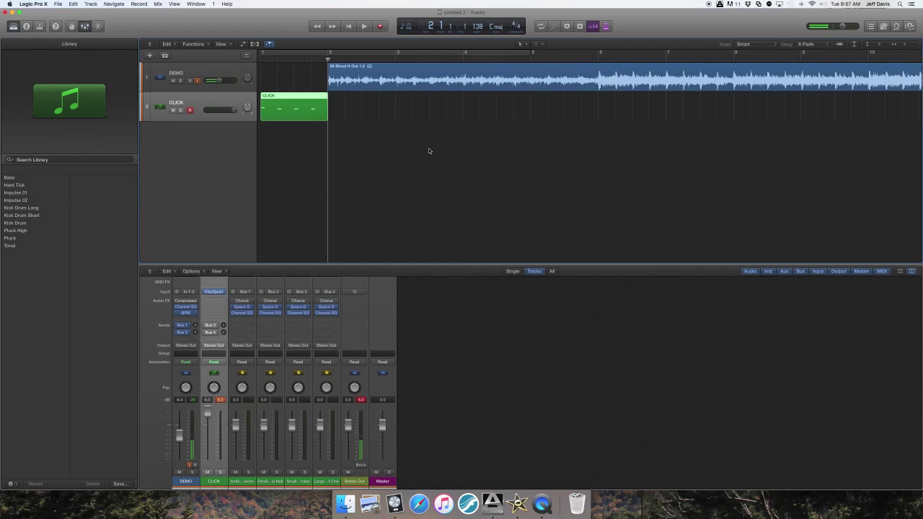
# Paste the CLICK region back to back from bar 2 up to bar 140 so that the click covers the whole song
pyautogui.press('super+Left')
pyautogui.press('super+Left')
pyautogui.press('super+Left')
pyautogui.press('super+Left')
pyautogui.press('super+Left')
pyautogui.press('super+Left')
pyautogui.press('super+Left')
pyautogui.press('super+Left')
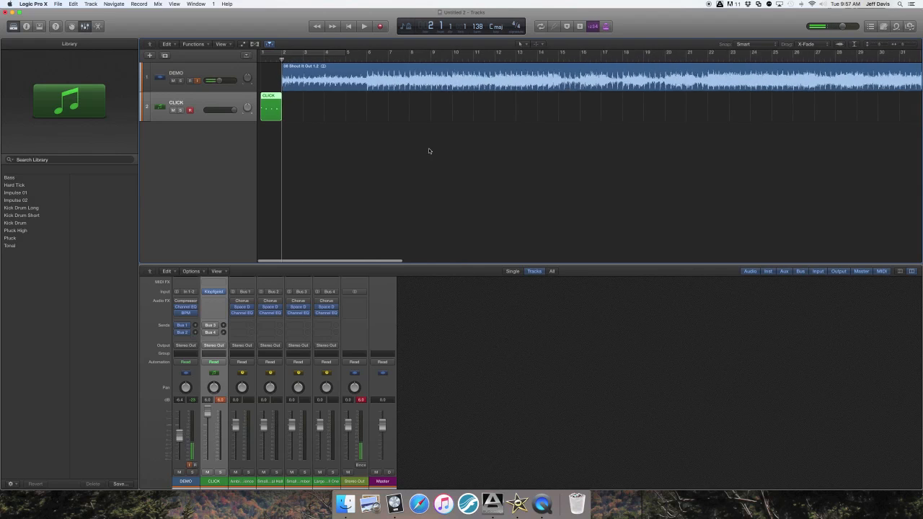
pyautogui.press('super+Left')
pyautogui.press('super+Left')
pyautogui.press('super+Left')
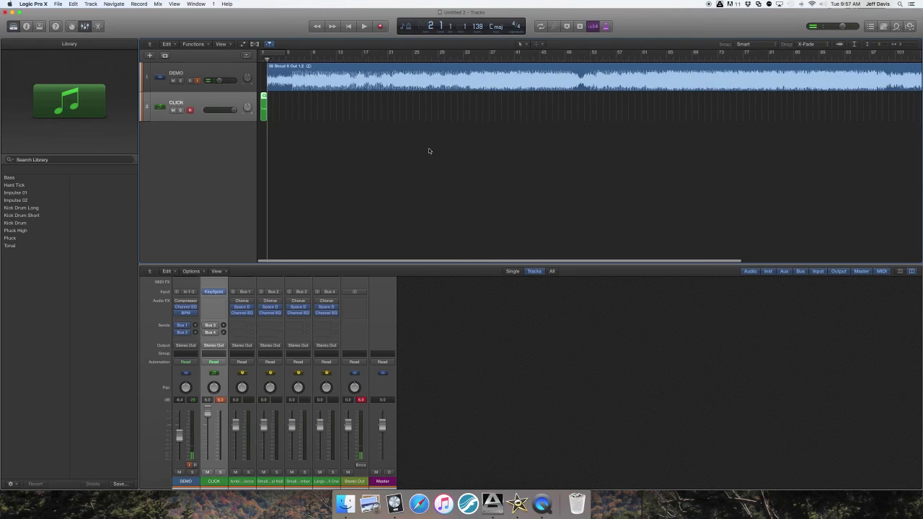
pyautogui.press('super+Left')
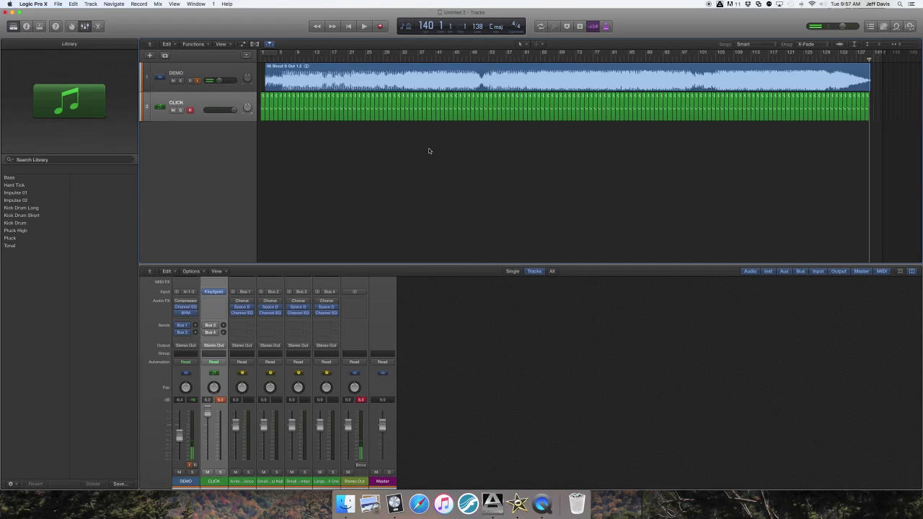
# Return the playhead to the project start and examine how the click regions line up with the song's first bars
pyautogui.press('Return')
pyautogui.press('super+Right')
pyautogui.press('super+Right')
pyautogui.press('super+Right')
pyautogui.press('super+Right')
pyautogui.press('super+Right')
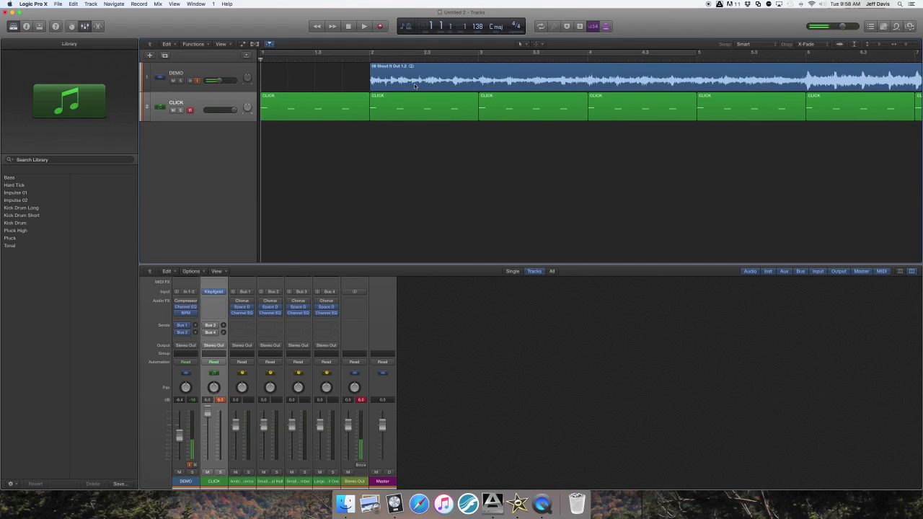
pyautogui.scroll(10, 414, 86)
pyautogui.scroll(-10, 414, 87)
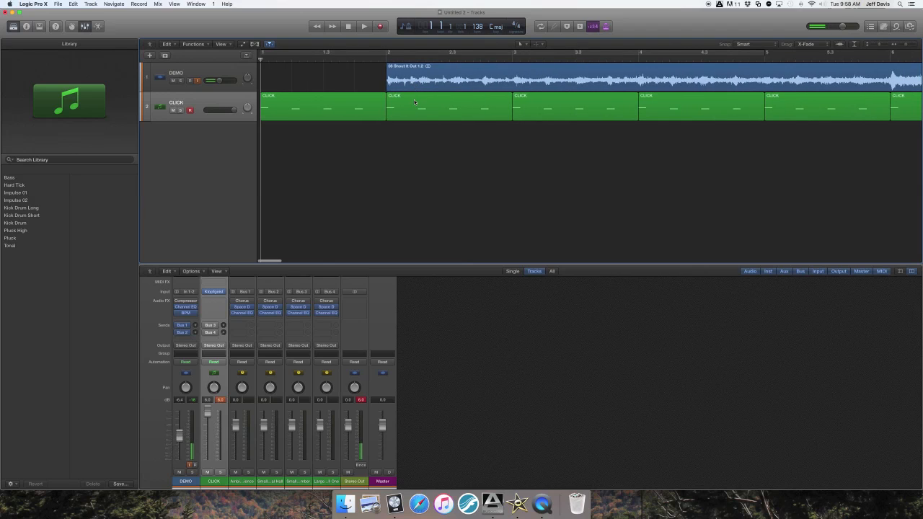
# Play the song with the click from the project start and lower the DEMO track's volume to about -10 dB
pyautogui.press('space')
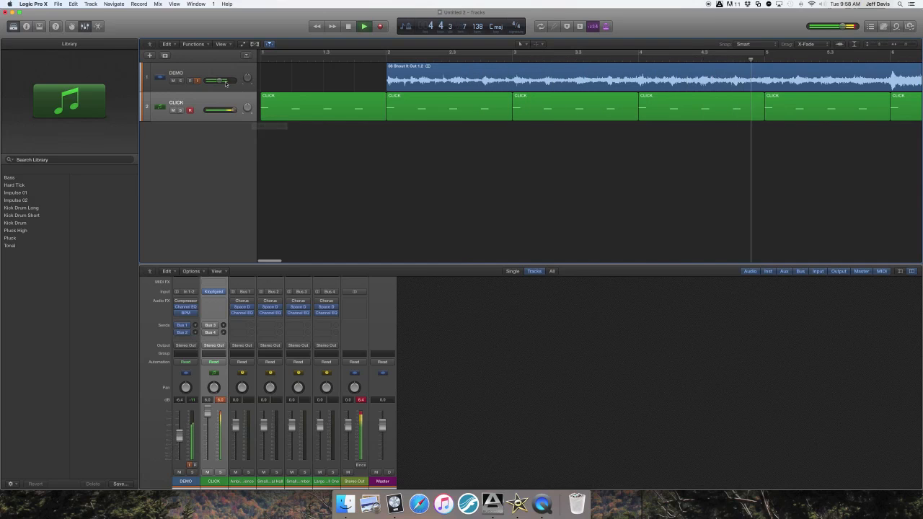
pyautogui.moveTo(223, 80); pyautogui.dragTo(217, 80)
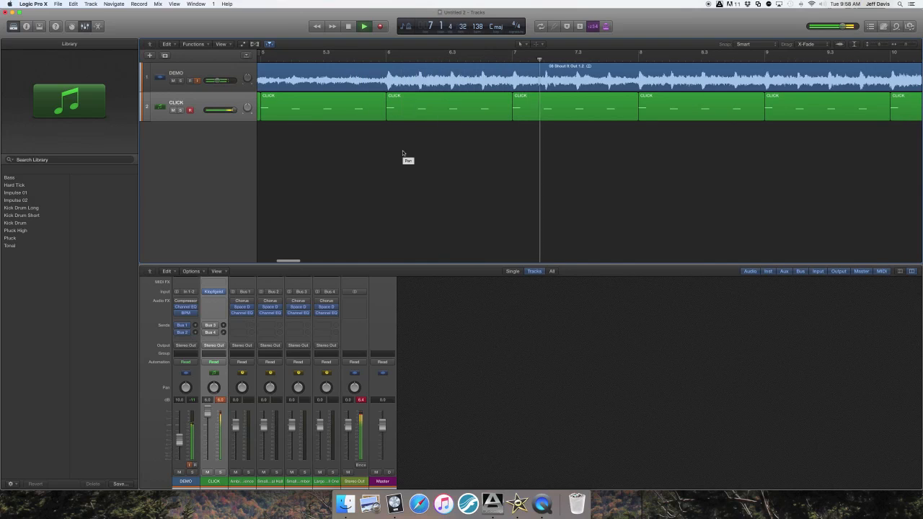
pyautogui.press('space')
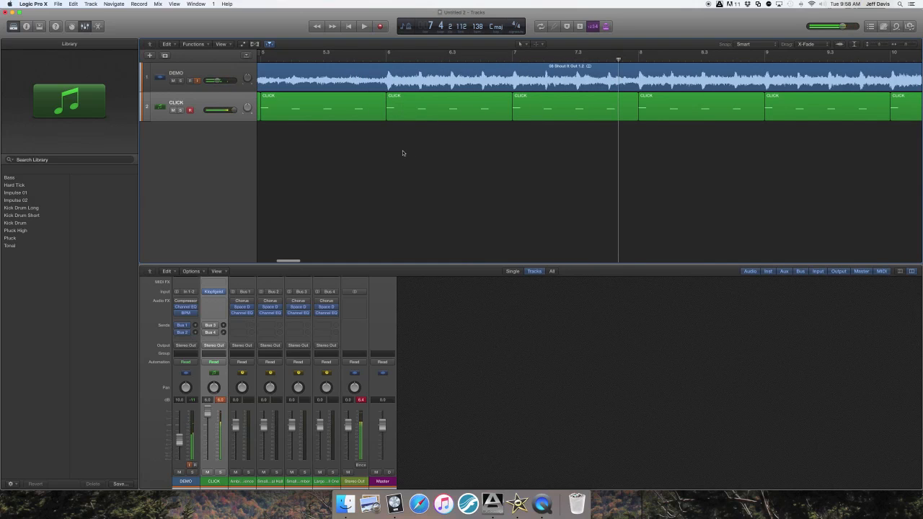
# Examine the click regions across the song, play a short passage around bar 83, and return the playhead to the project start
pyautogui.hscroll(20, 448, 158)
pyautogui.scroll(-5, 449, 158)
pyautogui.scroll(-10, 448, 157)
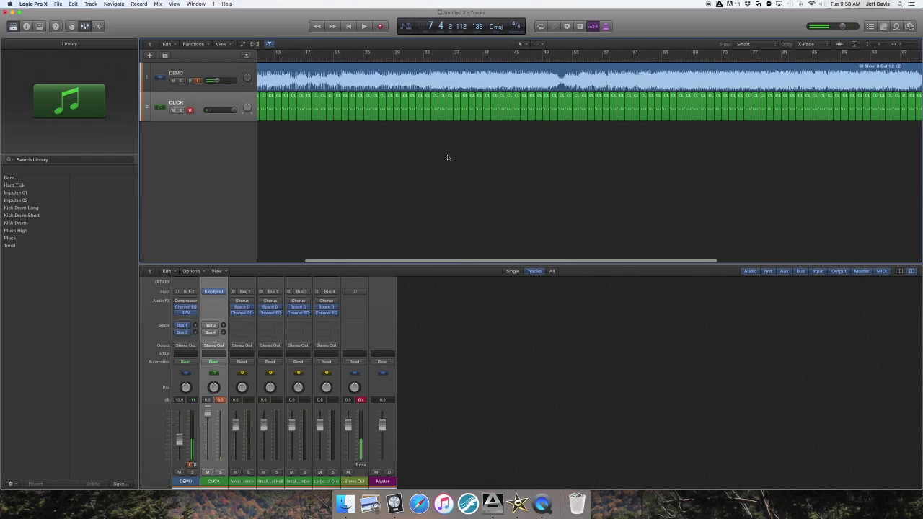
pyautogui.hscroll(-2, 447, 157)
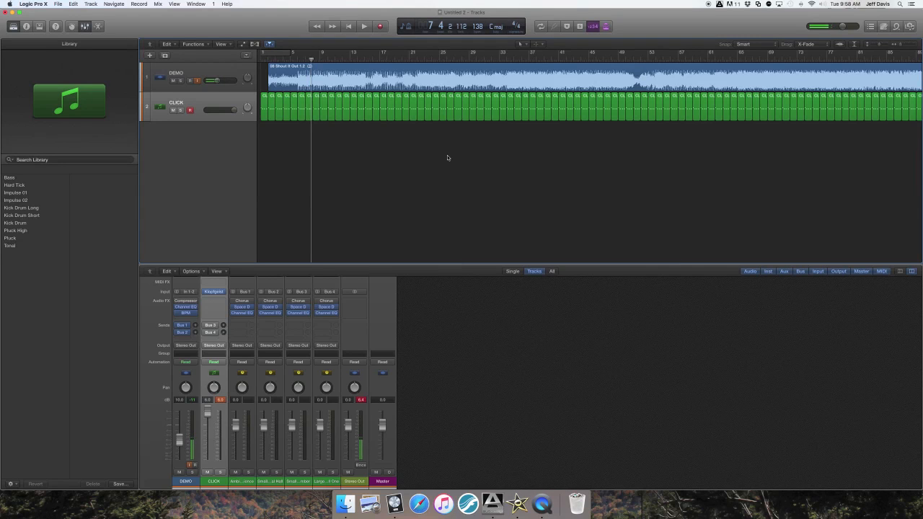
pyautogui.hscroll(6, 536, 185)
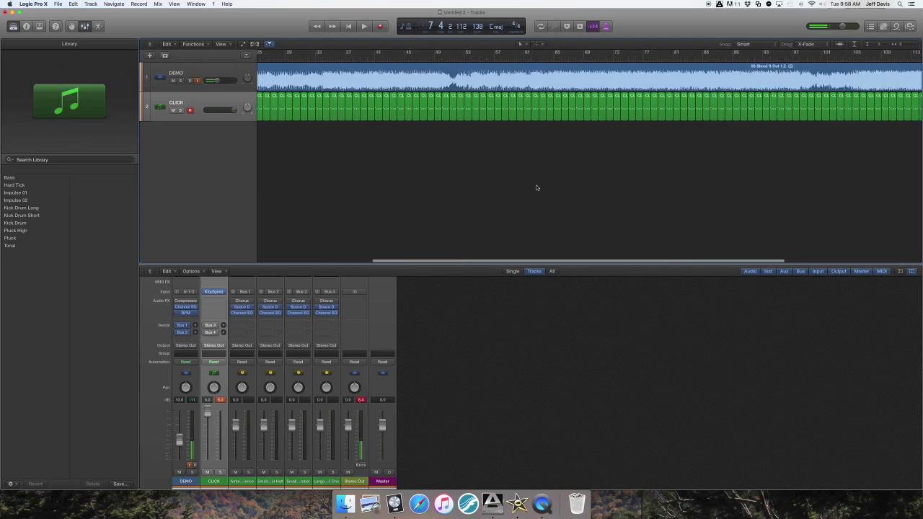
pyautogui.click(664, 59)
pyautogui.press('space')
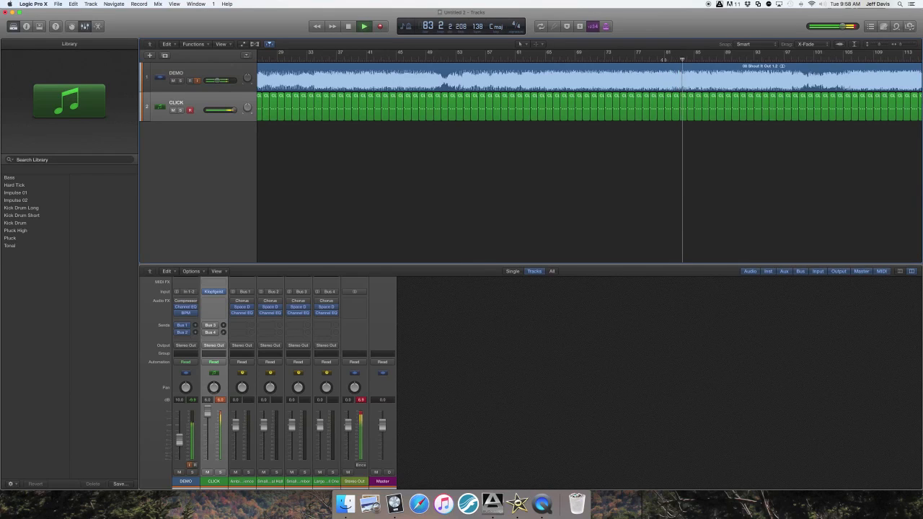
pyautogui.press('space')
pyautogui.scroll(10, 633, 119)
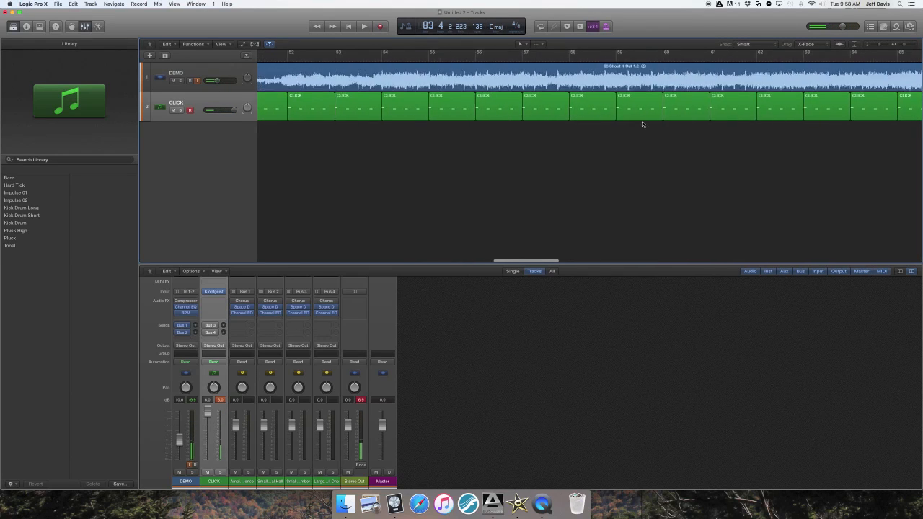
pyautogui.press('Return')
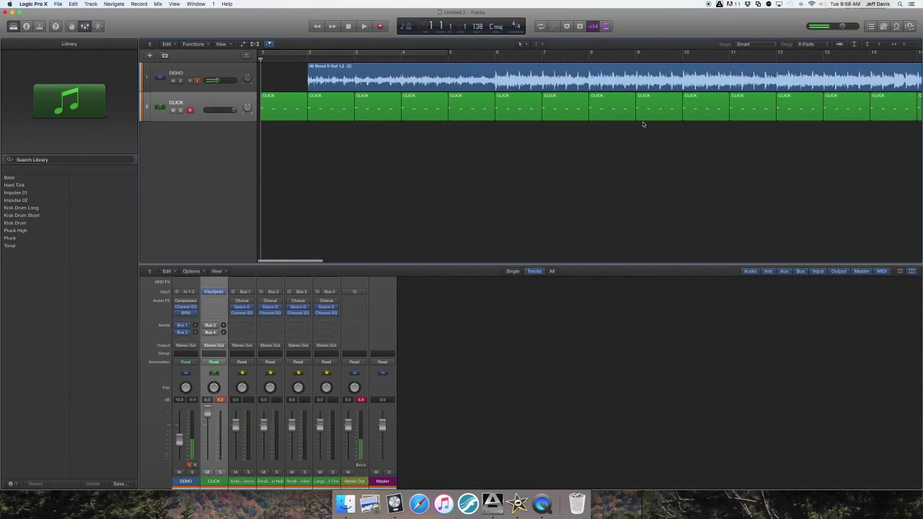
# Shift the project window aside, open the CUES folder from the desktop, and position its window beside the tracks
pyautogui.moveTo(687, 26); pyautogui.dragTo(597, 27)
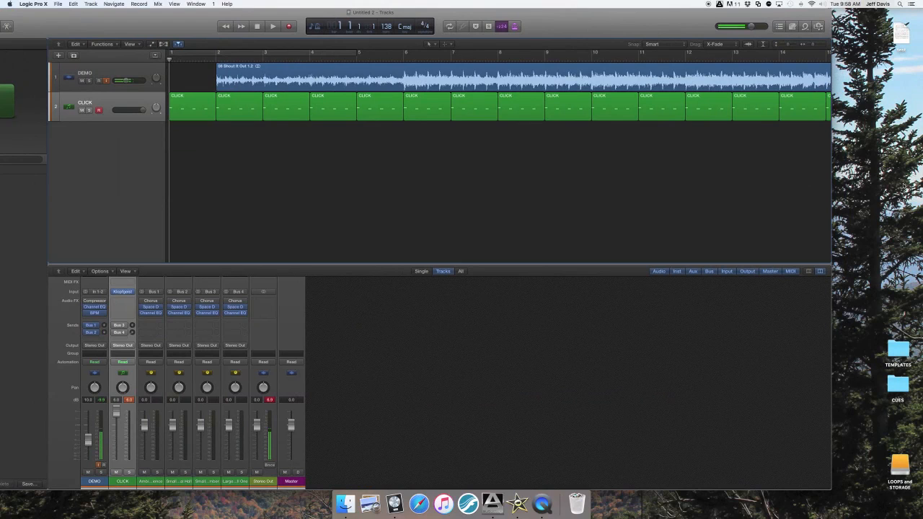
pyautogui.moveTo(901, 390); pyautogui.dragTo(902, 88)
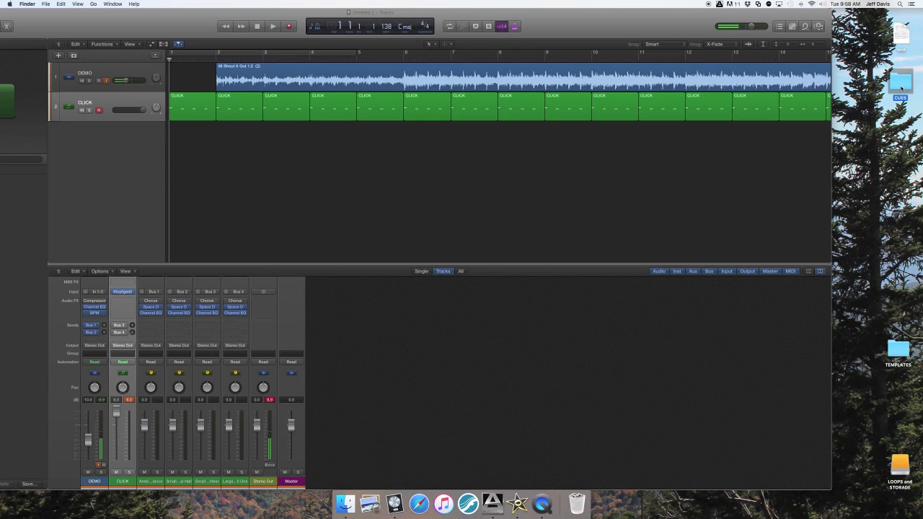
pyautogui.doubleClick(901, 88)
pyautogui.moveTo(670, 25); pyautogui.dragTo(753, 75)
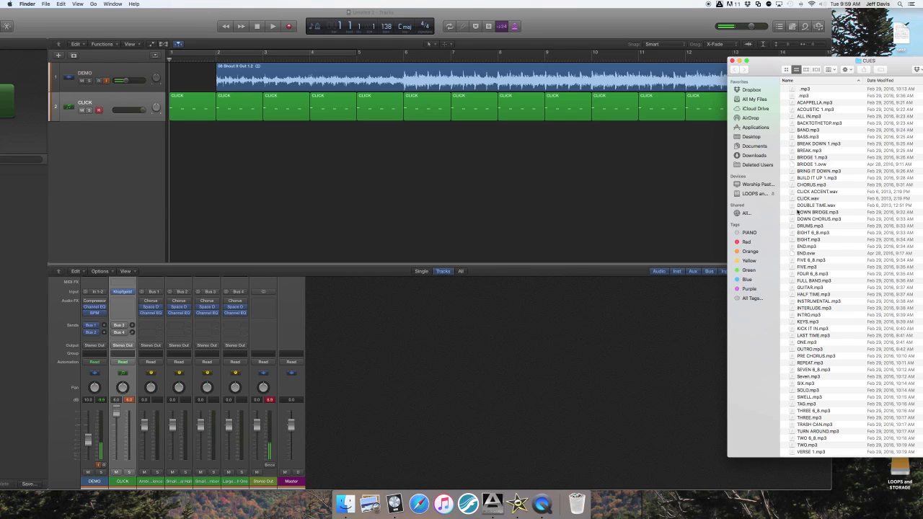
# Add ONE.mp3 from the CUES folder to a new audio track below CLICK, starting at bar 1
pyautogui.click(799, 344)
pyautogui.moveTo(794, 344); pyautogui.dragTo(182, 142)
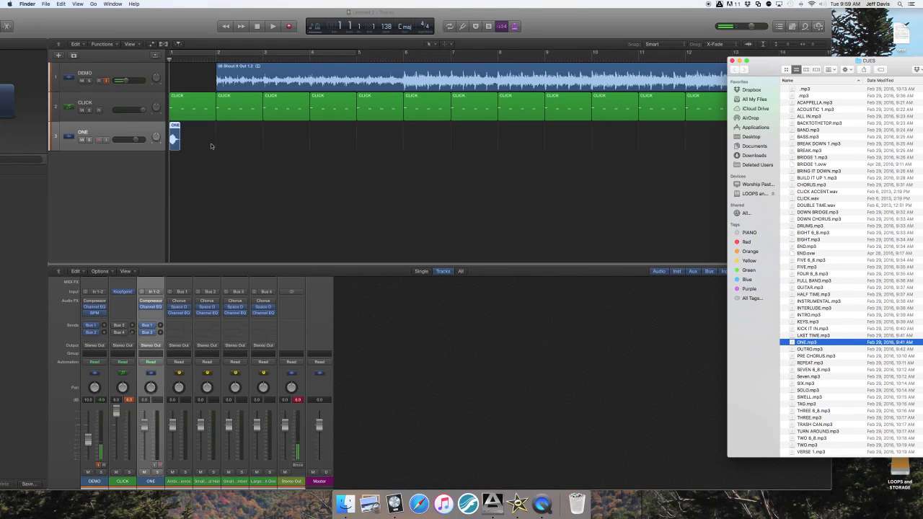
pyautogui.click(251, 159)
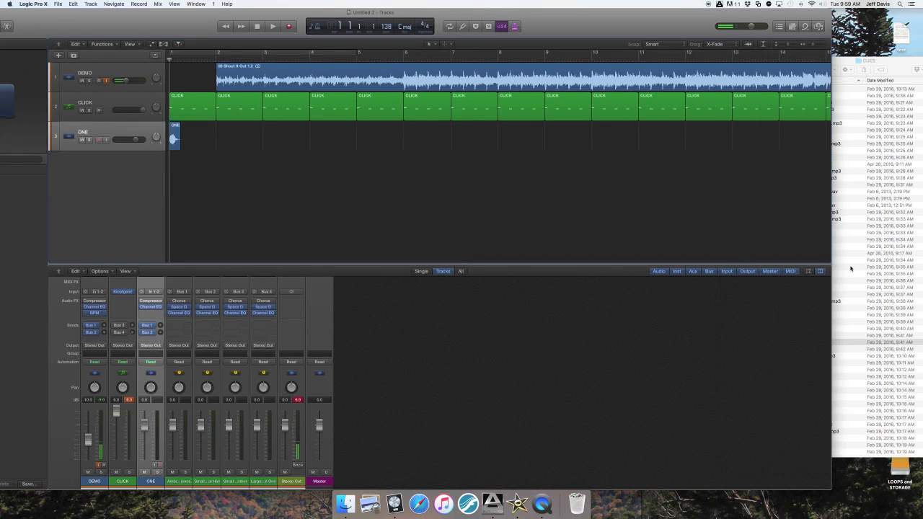
# Try to place TWO.mp3 from the CUES folder after the ONE region on the third track
pyautogui.click(852, 269)
pyautogui.scroll(-1, 852, 269)
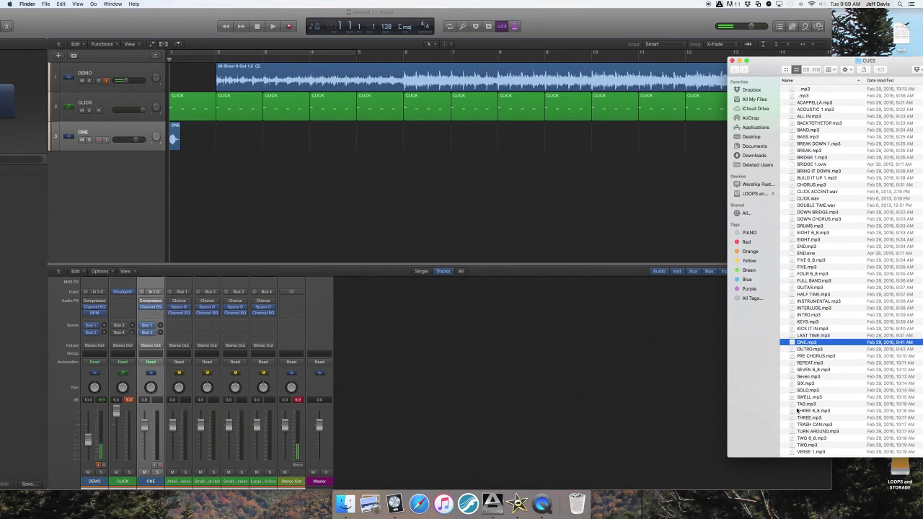
pyautogui.click(796, 445)
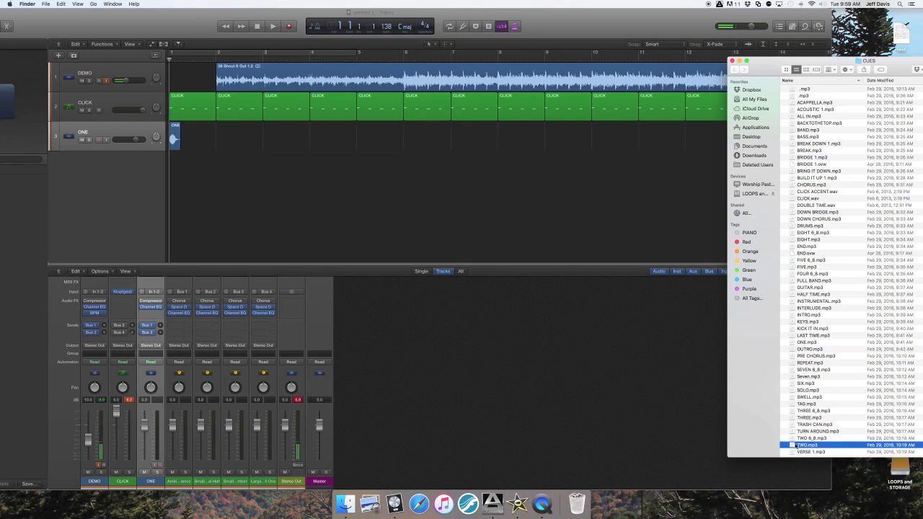
pyautogui.moveTo(791, 445); pyautogui.dragTo(209, 135)
# Add TWO.mp3 to the ONE track and align it with beat 2 of bar 1, directly after the ONE region
pyautogui.press('super+Left')
pyautogui.press('super+Left')
pyautogui.press('super+Left')
pyautogui.press('super+Left')
pyautogui.press('super+Left')
pyautogui.press('super+Right')
pyautogui.press('super+Right')
pyautogui.press('super+Right')
pyautogui.press('super+Right')
pyautogui.press('super+Right')
pyautogui.press('super+Right')
pyautogui.press('super+Right')
pyautogui.moveTo(277, 141)
pyautogui.mouseDown()
pyautogui.moveTo(336, 139)
pyautogui.moveTo(268, 139)
pyautogui.mouseUp()
pyautogui.moveTo(302, 24); pyautogui.dragTo(192, 28)
pyautogui.click(854, 70)
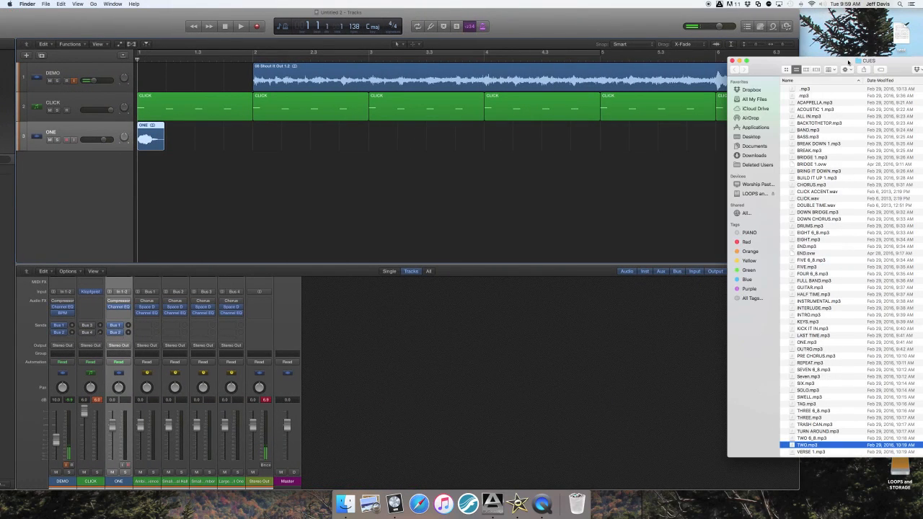
pyautogui.moveTo(792, 445); pyautogui.dragTo(321, 133)
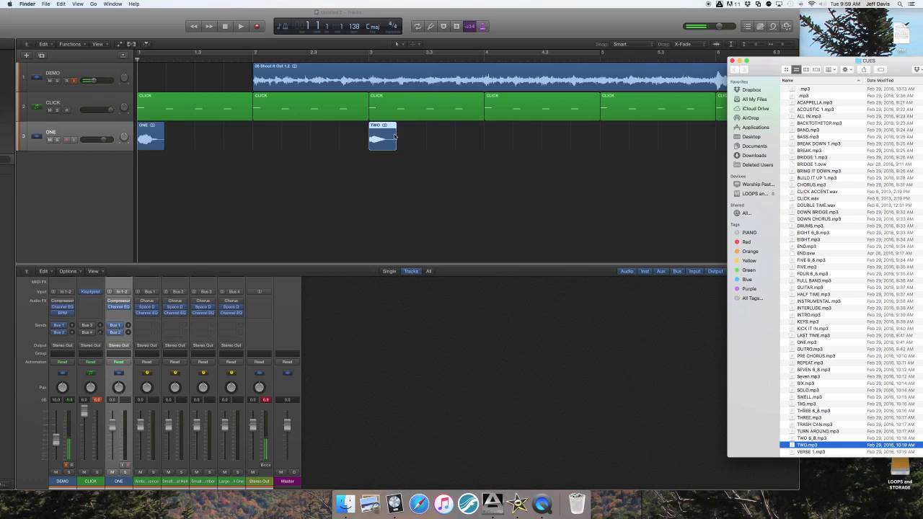
pyautogui.moveTo(389, 140); pyautogui.dragTo(183, 150)
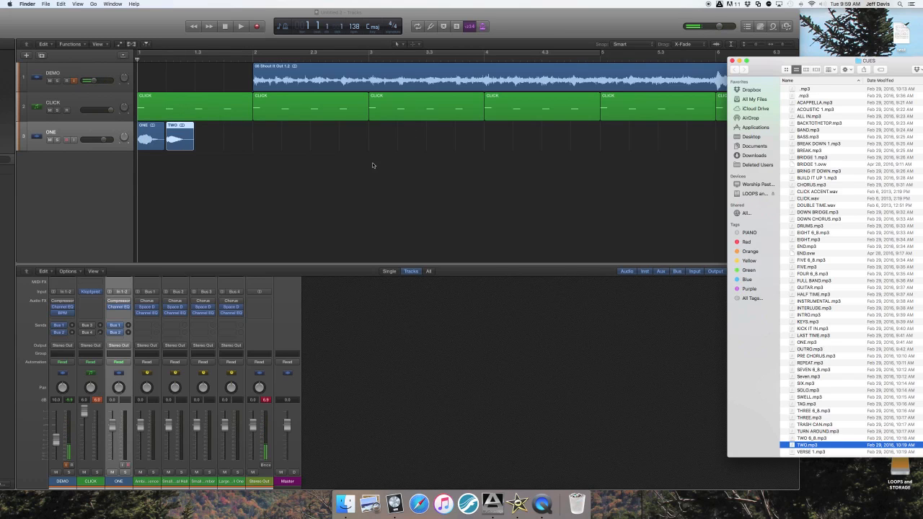
# Add THREE.mp3 on beat 3 and FOUR 6_8.mp3 on beat 4 of bar 1 in the ONE track
pyautogui.click(797, 419)
pyautogui.moveTo(793, 420); pyautogui.dragTo(219, 142)
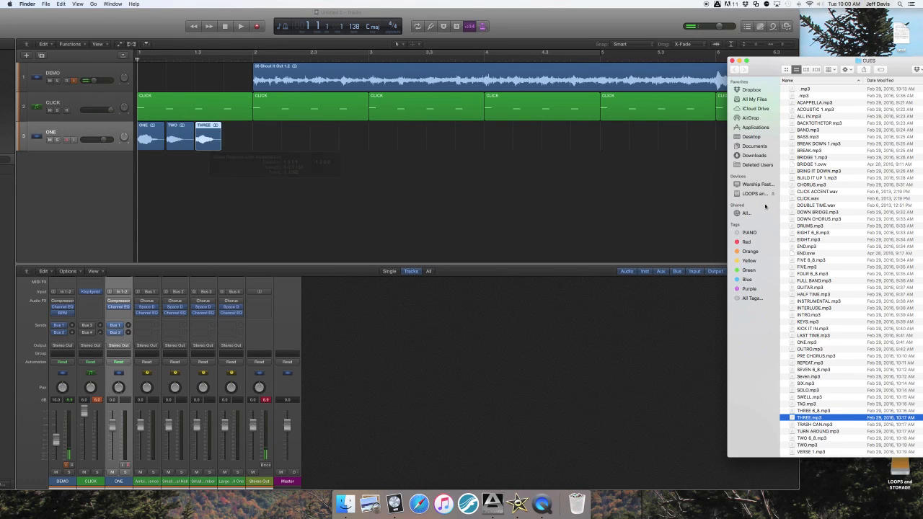
pyautogui.click(850, 301)
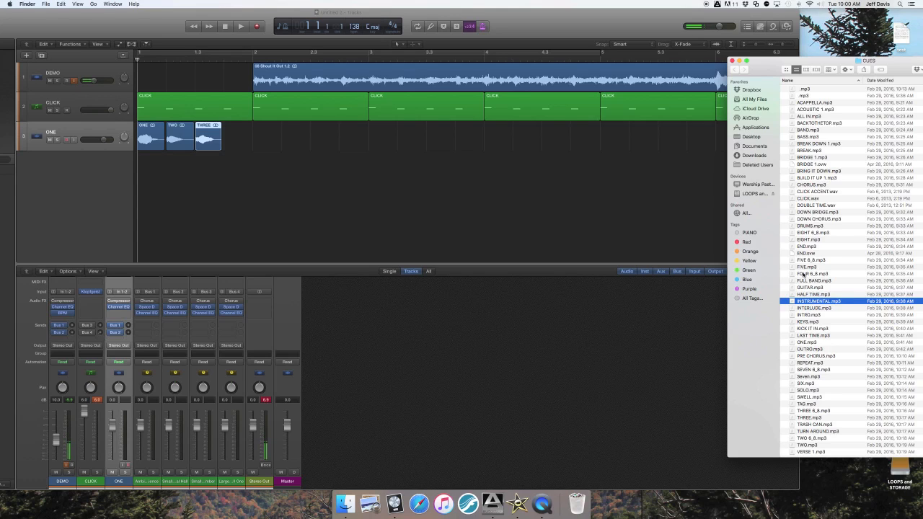
pyautogui.click(801, 274)
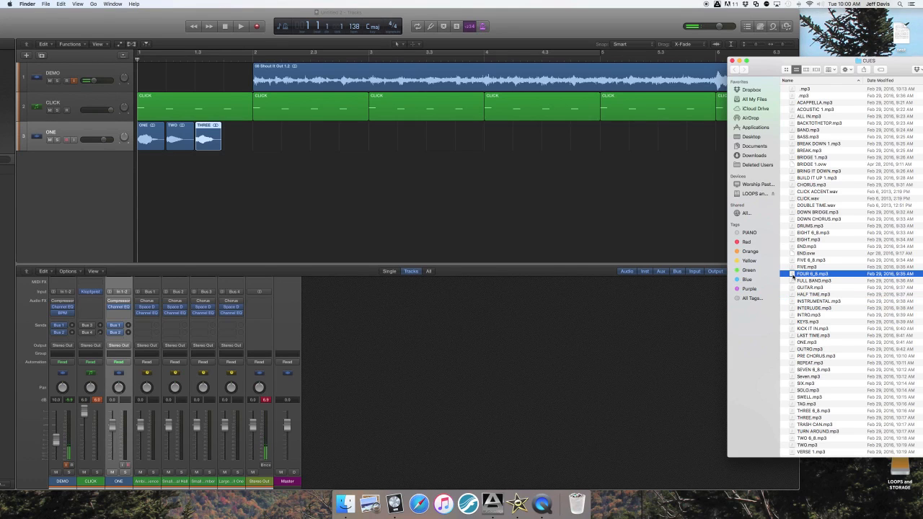
pyautogui.moveTo(793, 275); pyautogui.dragTo(240, 140)
pyautogui.scroll(2, 841, 191)
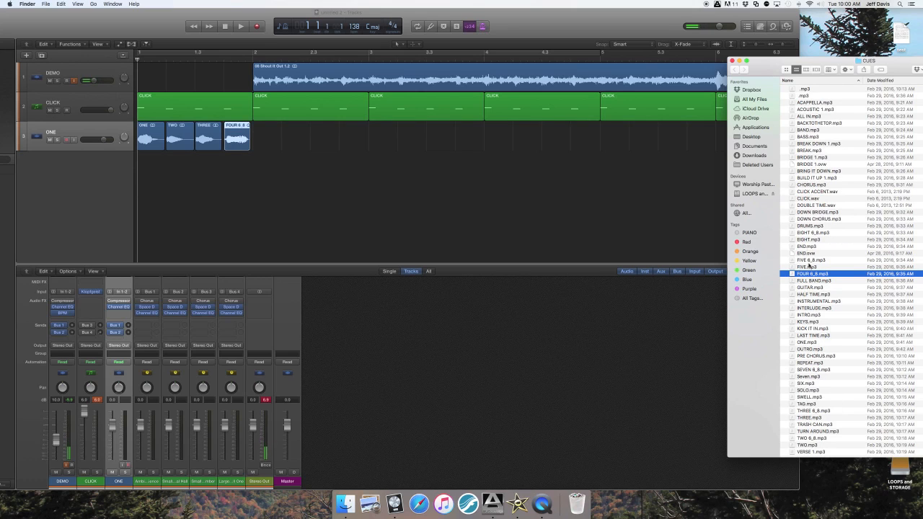
# Lower the ONE track's volume to about -1.8 dB, play the spoken count-in into the song, and return to the project start
pyautogui.click(570, 221)
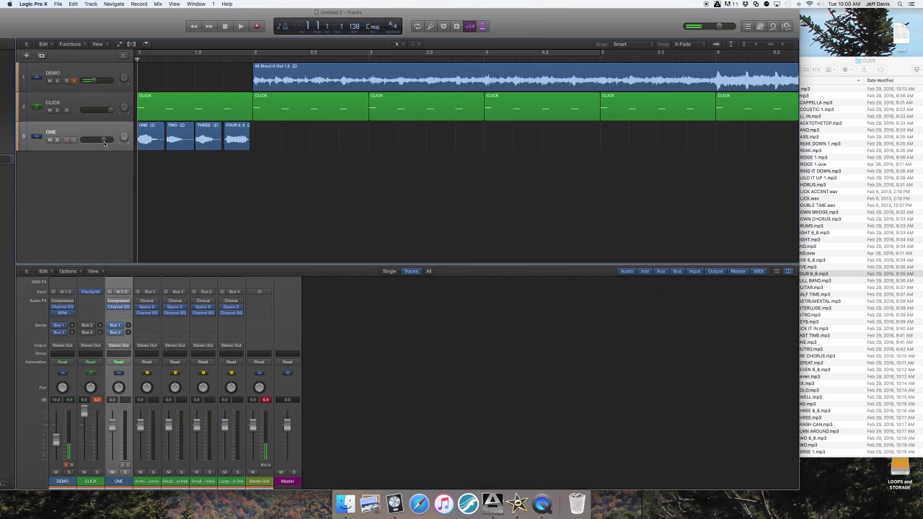
pyautogui.moveTo(104, 140); pyautogui.dragTo(101, 139)
pyautogui.press('space')
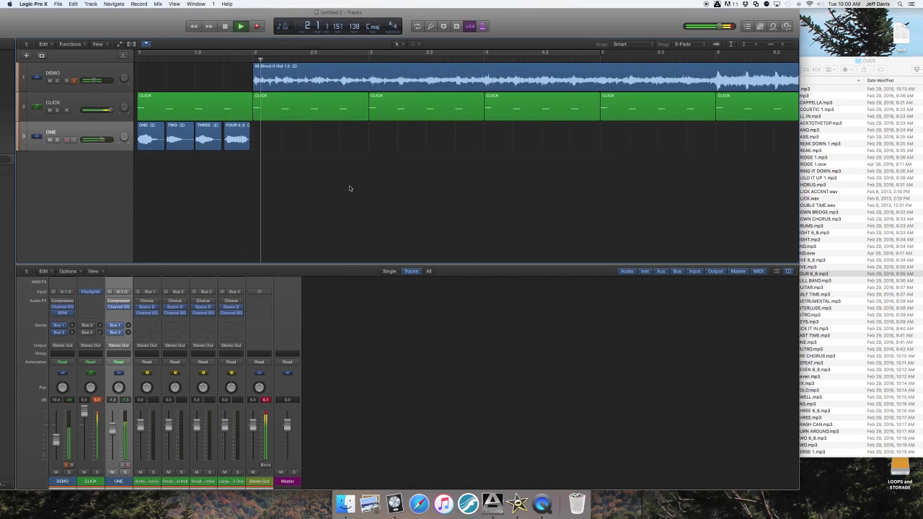
pyautogui.press('space')
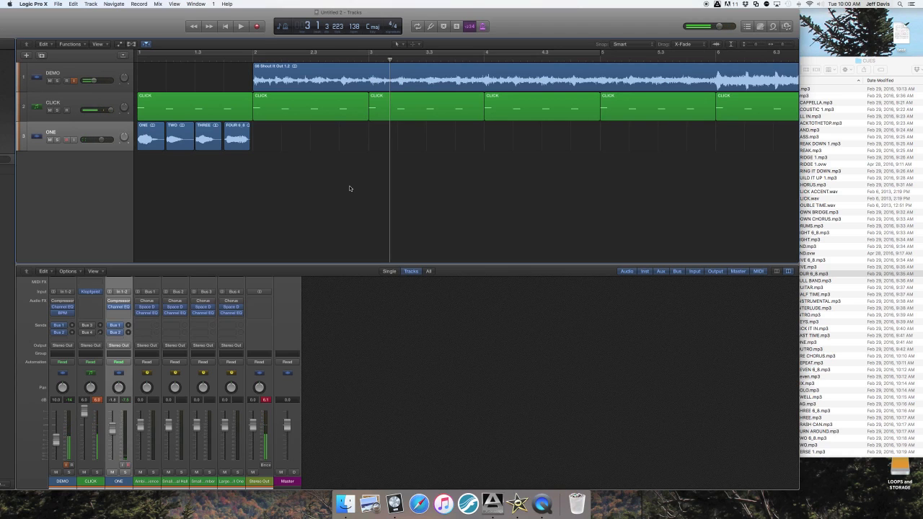
pyautogui.press('Return')
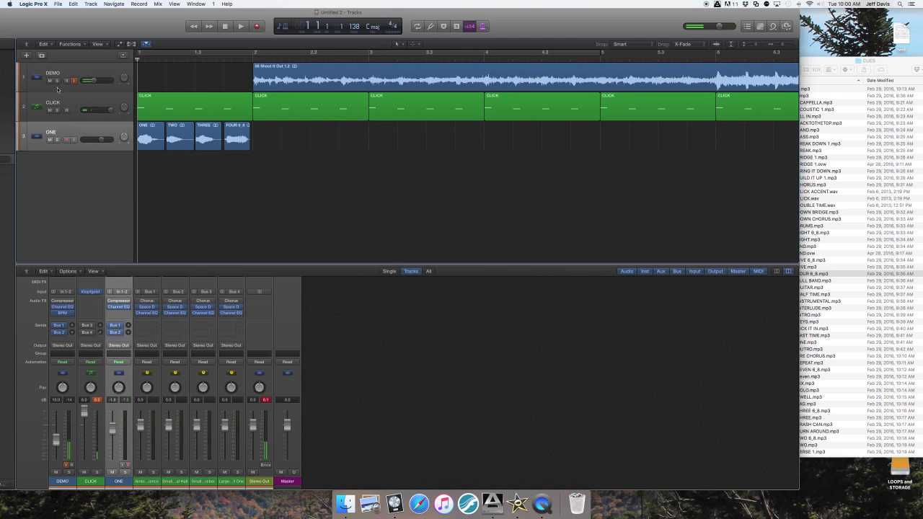
# Play the count-in and click with the DEMO track muted, and unmute DEMO after stopping
pyautogui.click(50, 81)
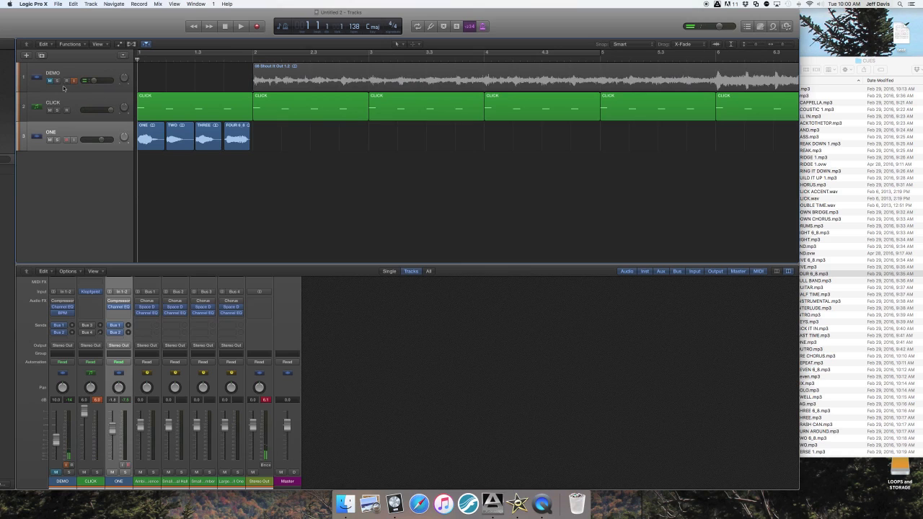
pyautogui.click(50, 81)
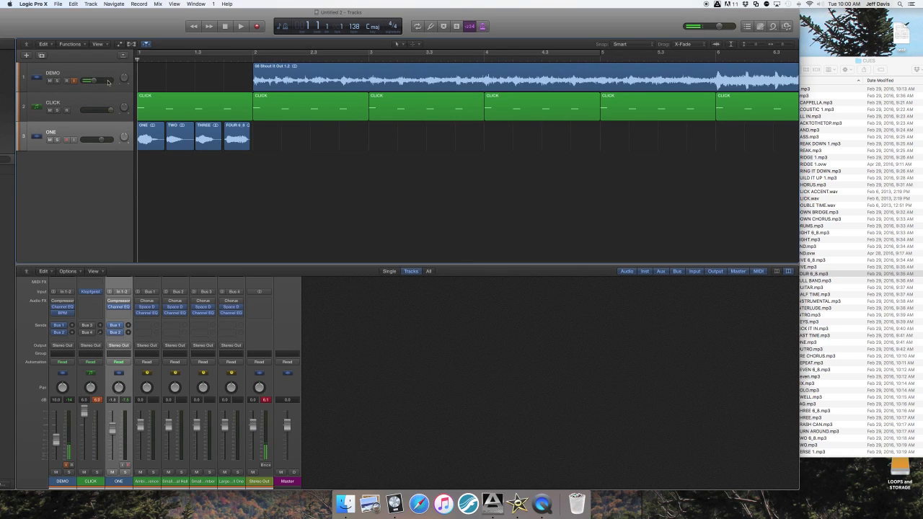
pyautogui.click(50, 81)
pyautogui.press('space')
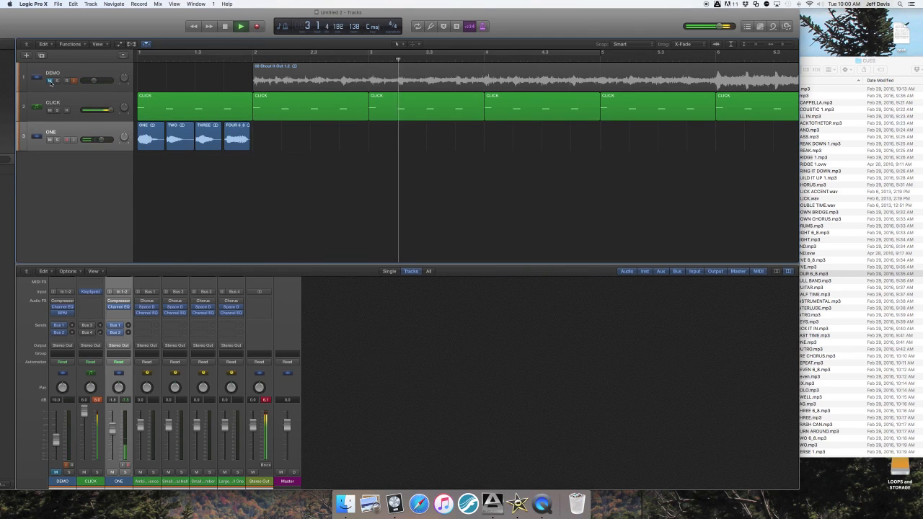
pyautogui.press('space')
pyautogui.click(50, 81)
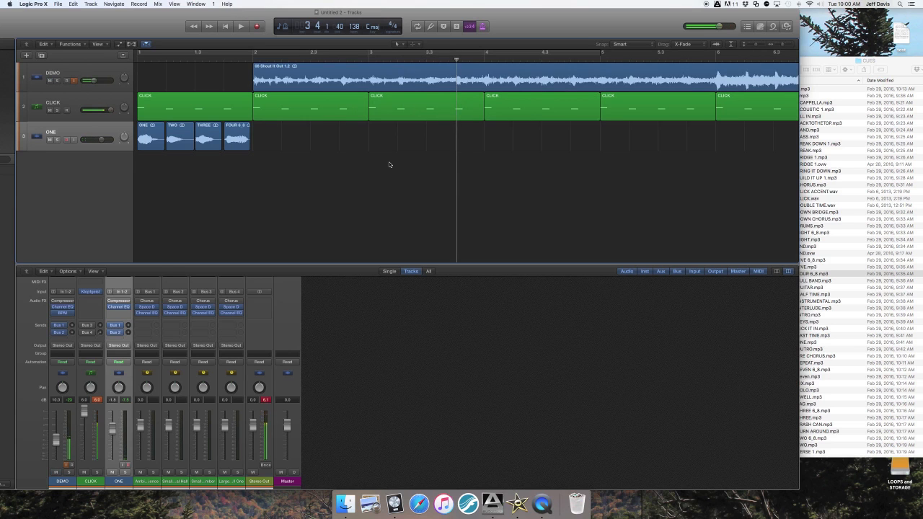
# Play Shout It Out briefly from bar 6 to check the section change there
pyautogui.hscroll(5, 389, 161)
pyautogui.press('super+Left')
pyautogui.press('super+Left')
pyautogui.press('super+Left')
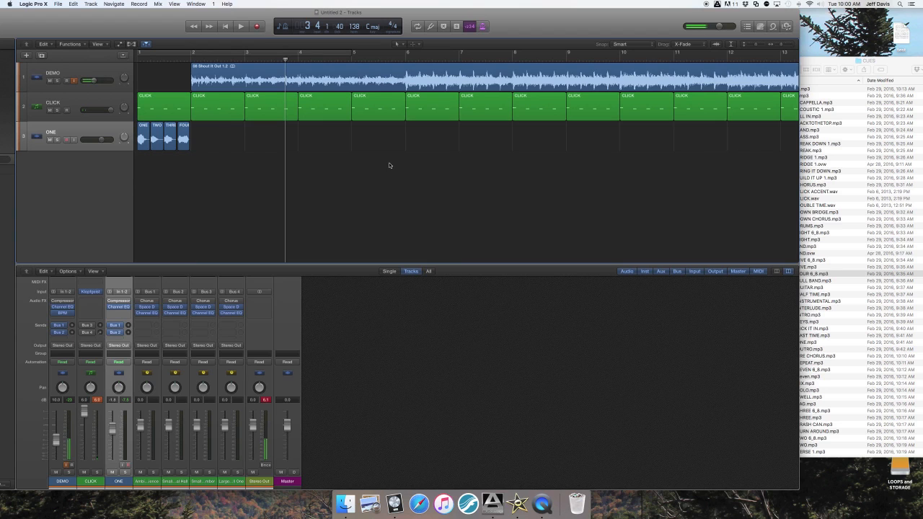
pyautogui.click(867, 188)
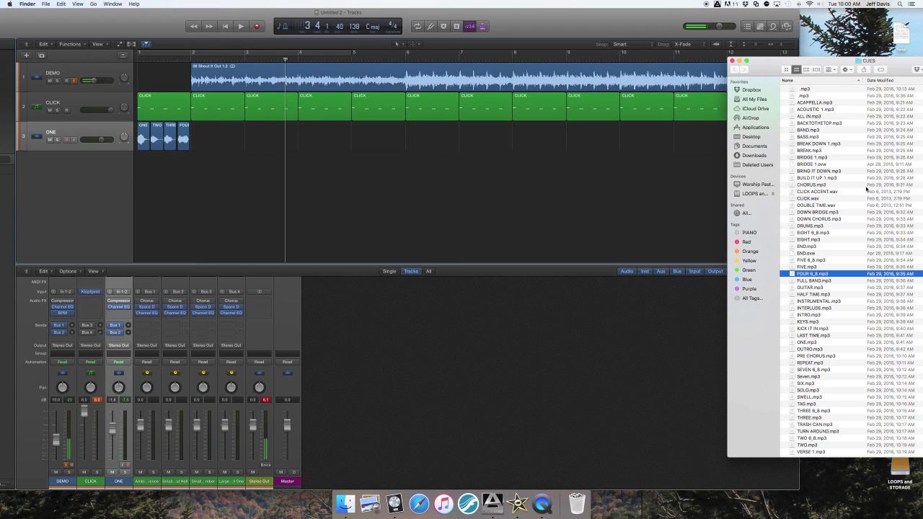
pyautogui.click(619, 197)
pyautogui.hscroll(1, 620, 197)
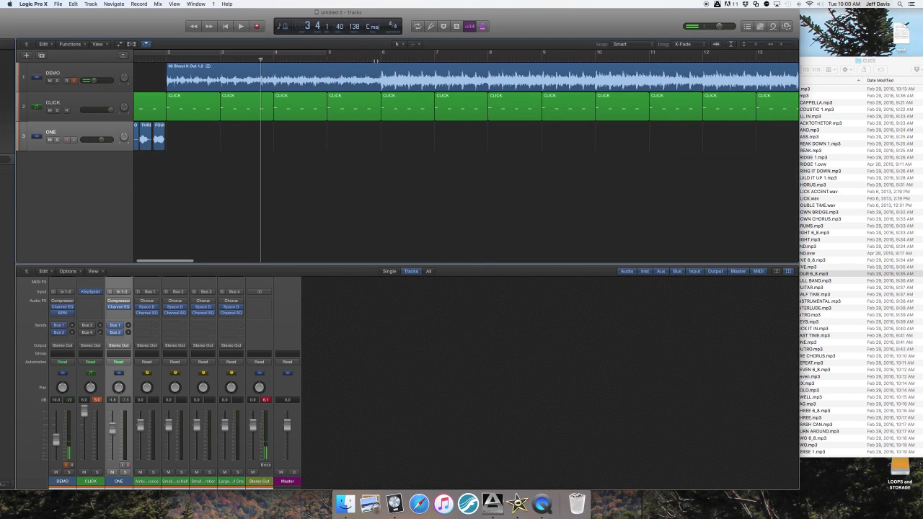
pyautogui.click(382, 59)
pyautogui.press('space')
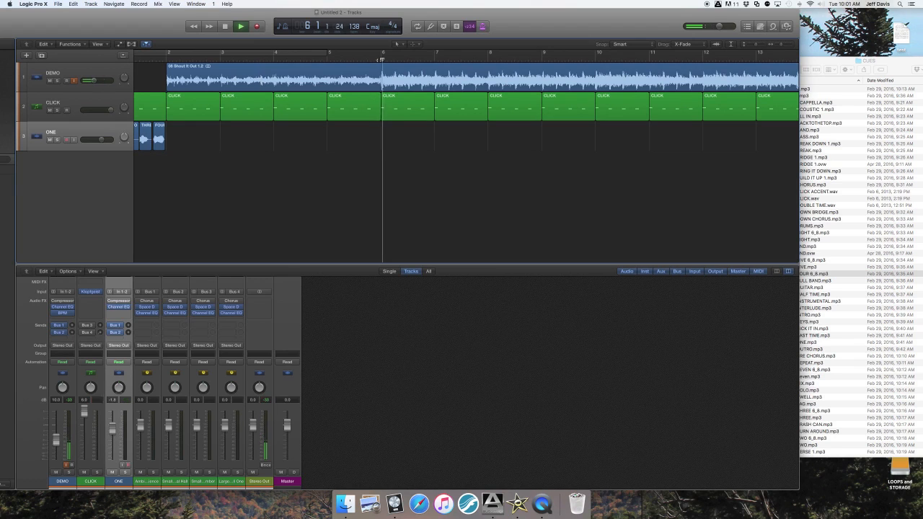
pyautogui.press('space')
# Play the lead-in from bar 5 and again from bar 4, and return the playhead to bar 6
pyautogui.click(326, 59)
pyautogui.press('space')
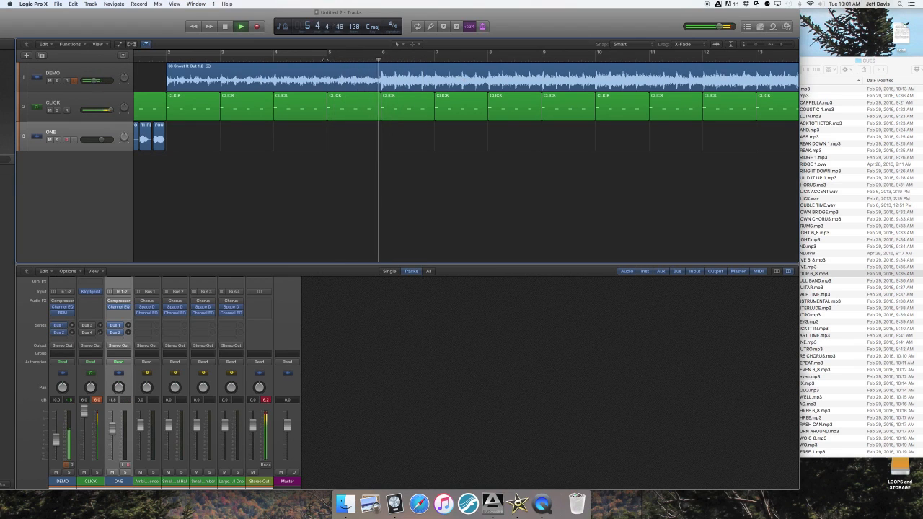
pyautogui.press('space')
pyautogui.click(273, 59)
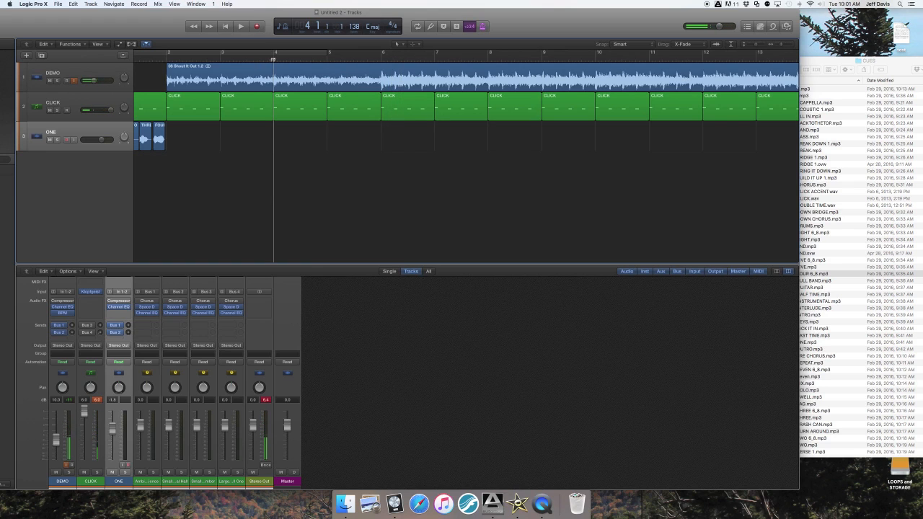
pyautogui.press('space')
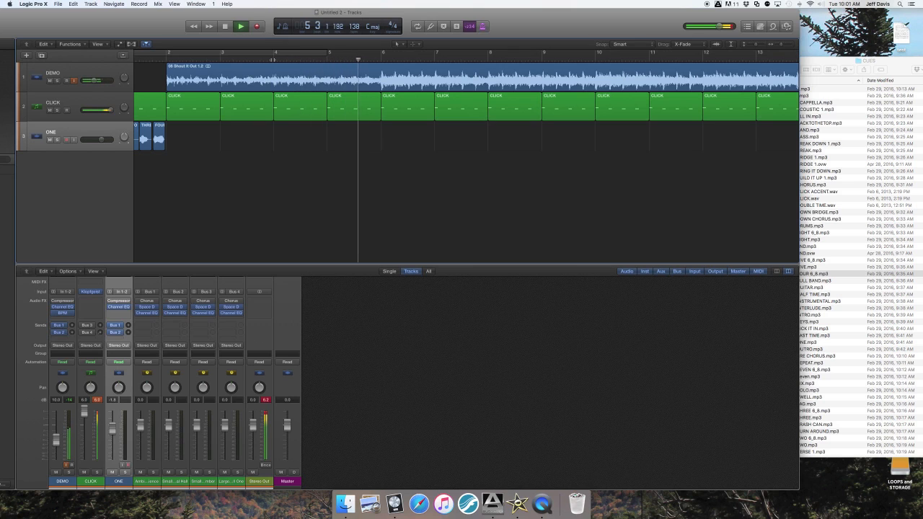
pyautogui.press('space')
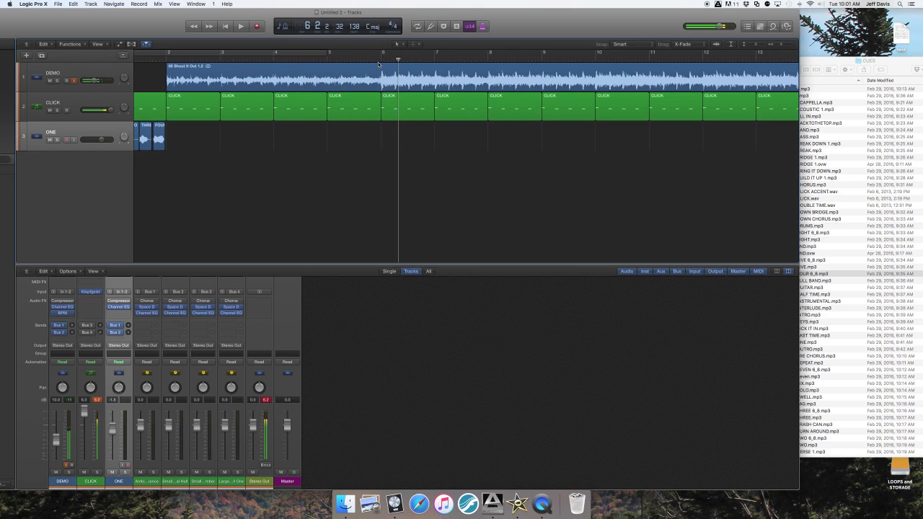
pyautogui.click(378, 62)
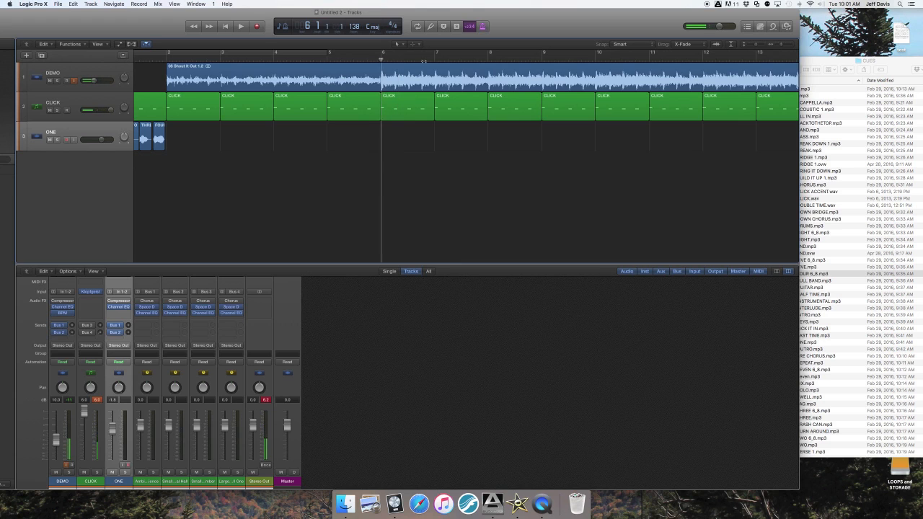
# Add ALL IN.mp3 from the CUES folder to the ONE track and position it just after the start of bar 5
pyautogui.click(879, 294)
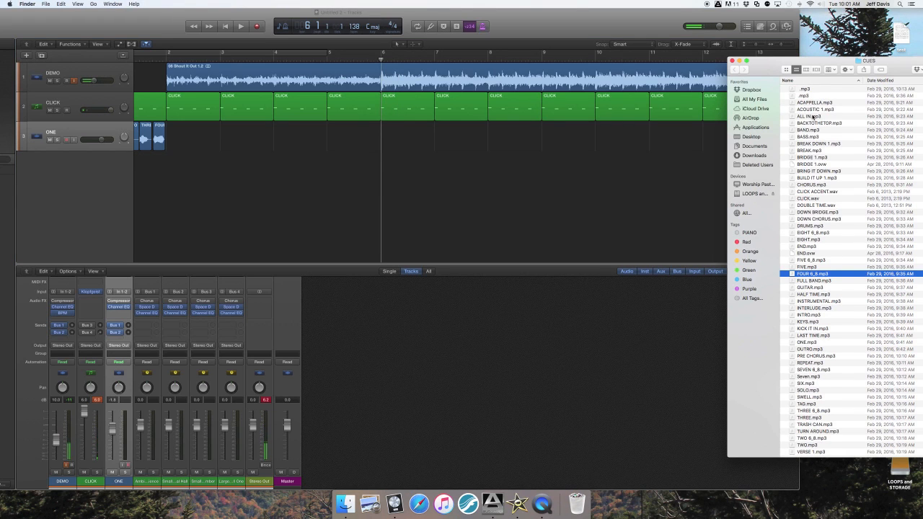
pyautogui.click(813, 117)
pyautogui.moveTo(769, 119); pyautogui.dragTo(394, 141)
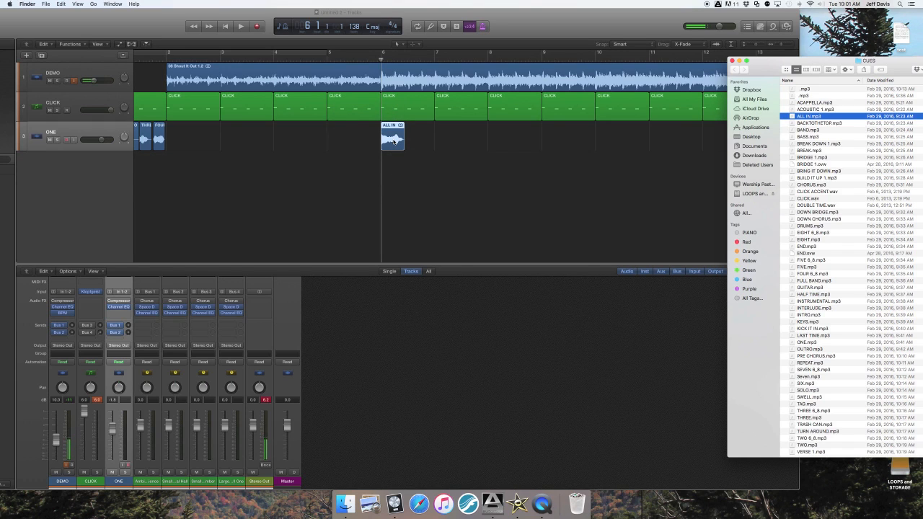
pyautogui.moveTo(394, 141); pyautogui.dragTo(347, 138)
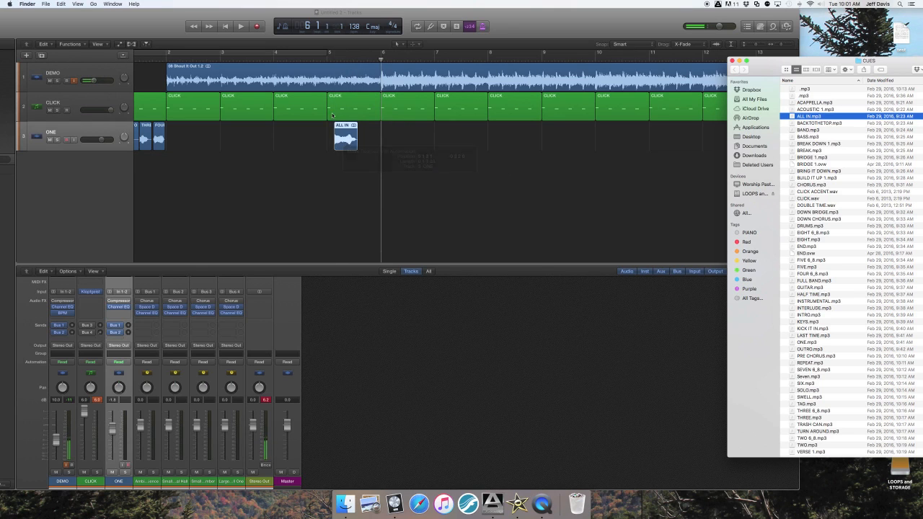
# Play from just before bar 2 through the ALL IN cue into bar 6 to check its timing
pyautogui.click(159, 66)
pyautogui.press('space')
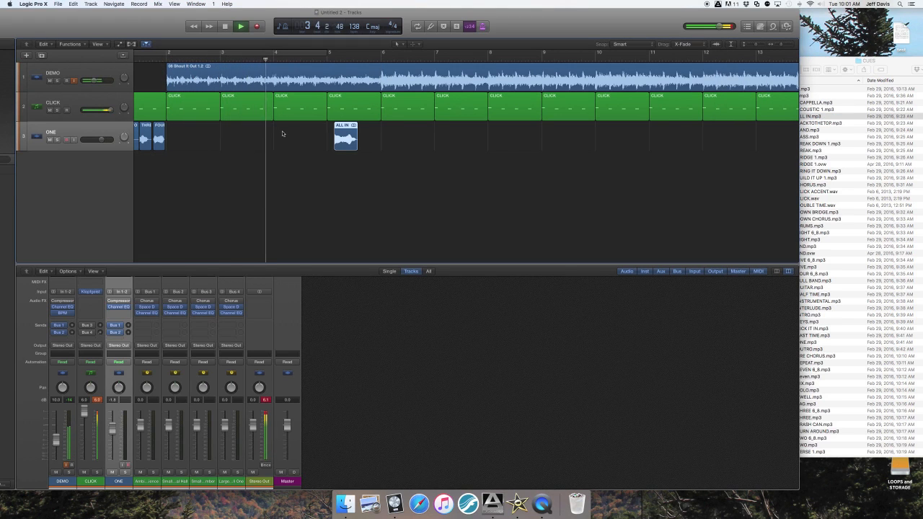
pyautogui.click(386, 168)
pyautogui.press('space')
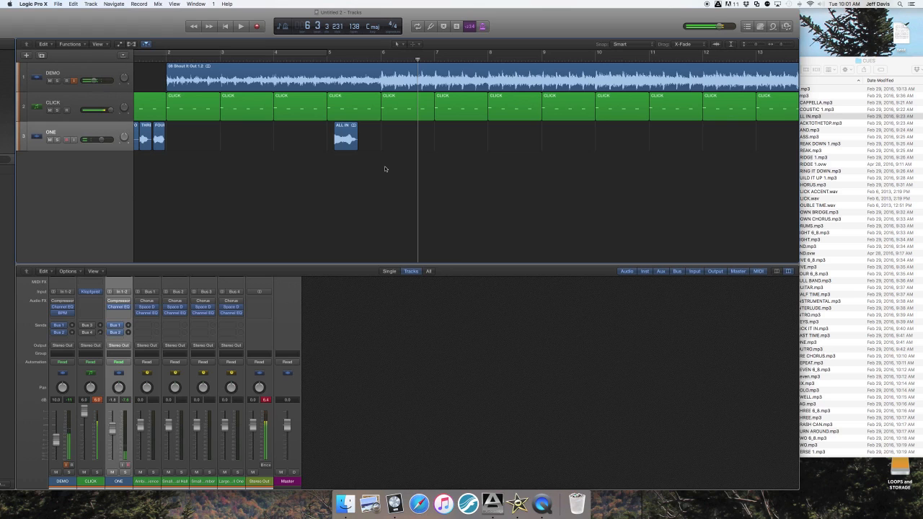
# Play passages between bars 12 and 15 to locate the start of the first verse
pyautogui.hscroll(3, 414, 166)
pyautogui.hscroll(3, 414, 167)
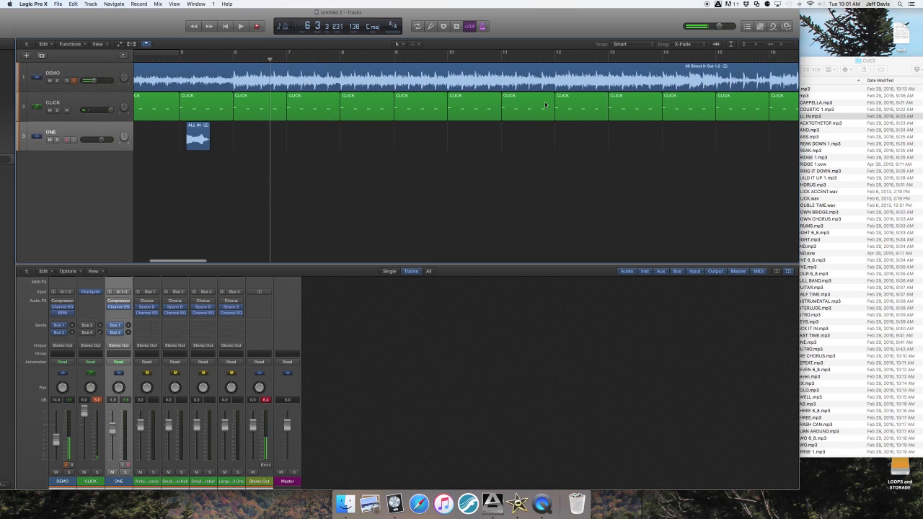
pyautogui.click(553, 61)
pyautogui.press('space')
pyautogui.hscroll(2, 554, 61)
pyautogui.press('space')
pyautogui.hscroll(2, 629, 60)
pyautogui.click(629, 60)
pyautogui.press('space')
pyautogui.press('space')
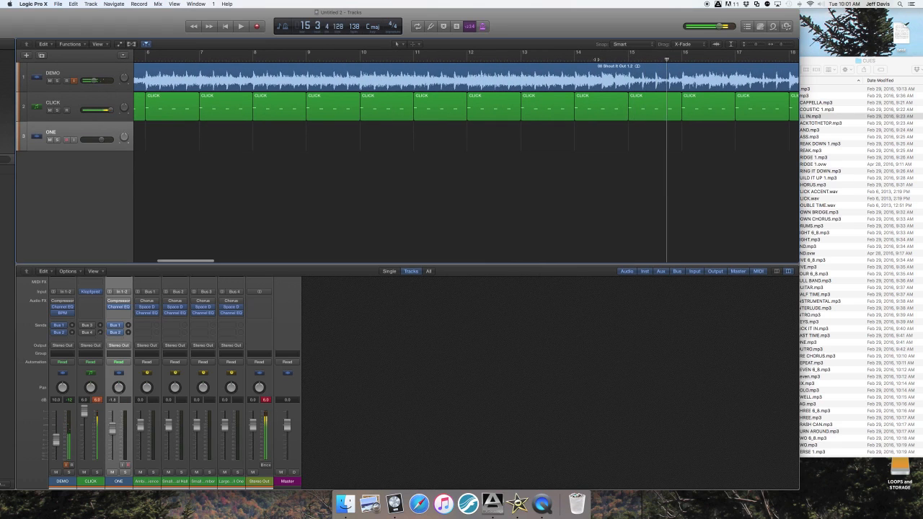
# Replay the passage from bar 14 and from just before it to pinpoint the verse entry
pyautogui.click(575, 59)
pyautogui.press('space')
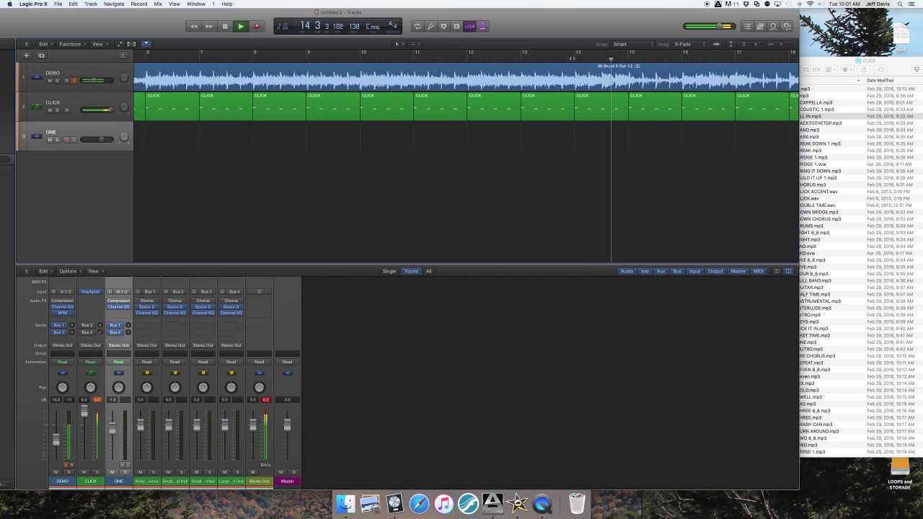
pyautogui.press('space')
pyautogui.click(572, 58)
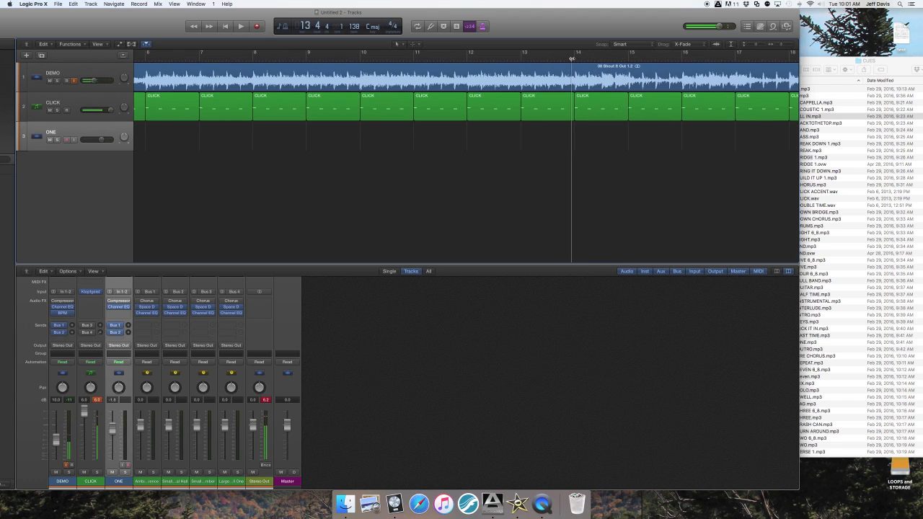
pyautogui.click(565, 60)
pyautogui.press('space')
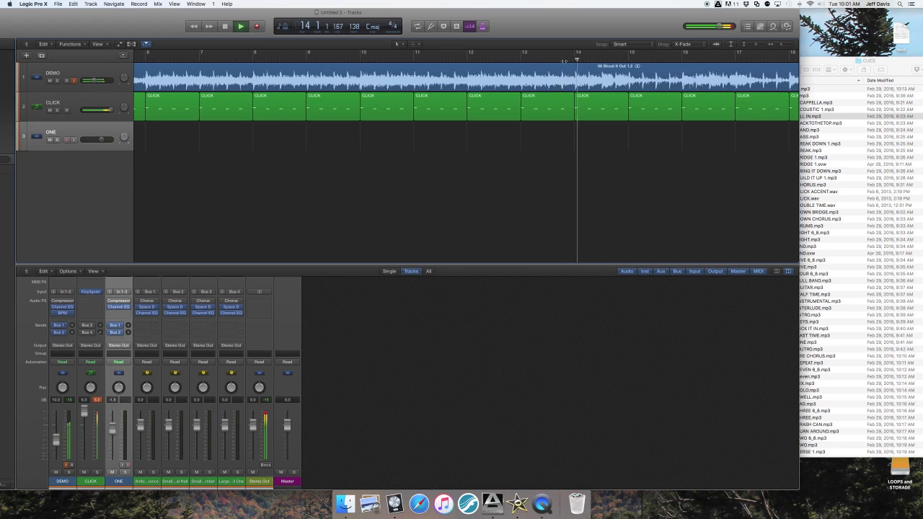
pyautogui.press('space')
pyautogui.click(575, 59)
# Set the playhead to bar 13 and add VERSE 1.mp3 to the ONE track at that bar
pyautogui.moveTo(575, 59); pyautogui.dragTo(521, 66)
pyautogui.click(918, 298)
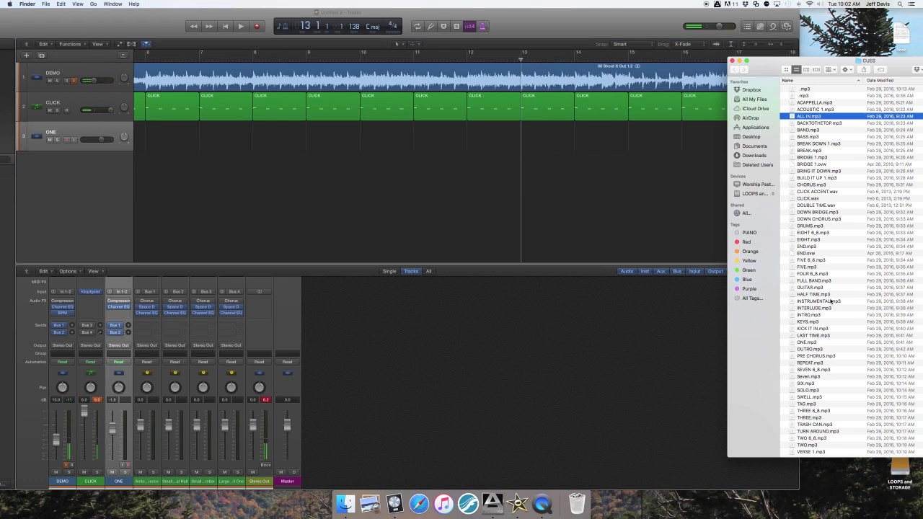
pyautogui.click(797, 452)
pyautogui.moveTo(796, 453); pyautogui.dragTo(534, 134)
pyautogui.click(568, 140)
# Play from bar 12 through the VERSE 1 cue to check its timing against the song
pyautogui.click(466, 58)
pyautogui.press('space')
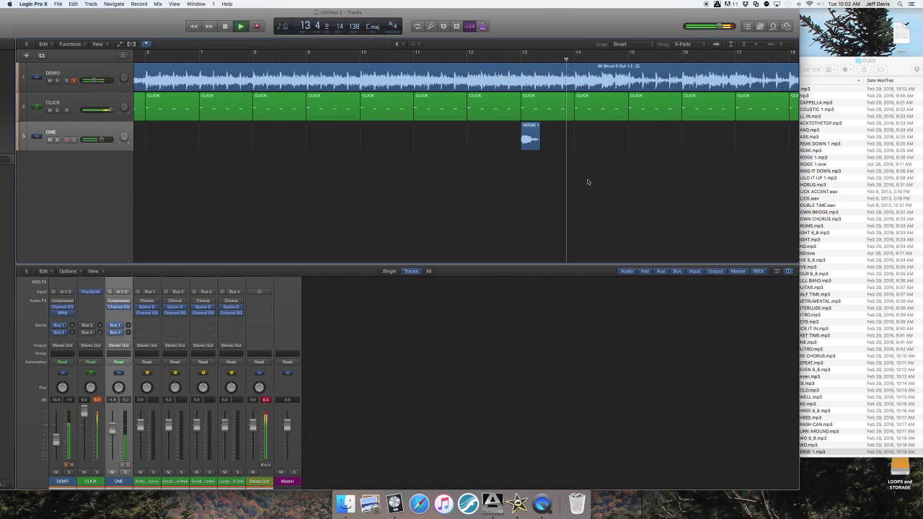
pyautogui.press('space')
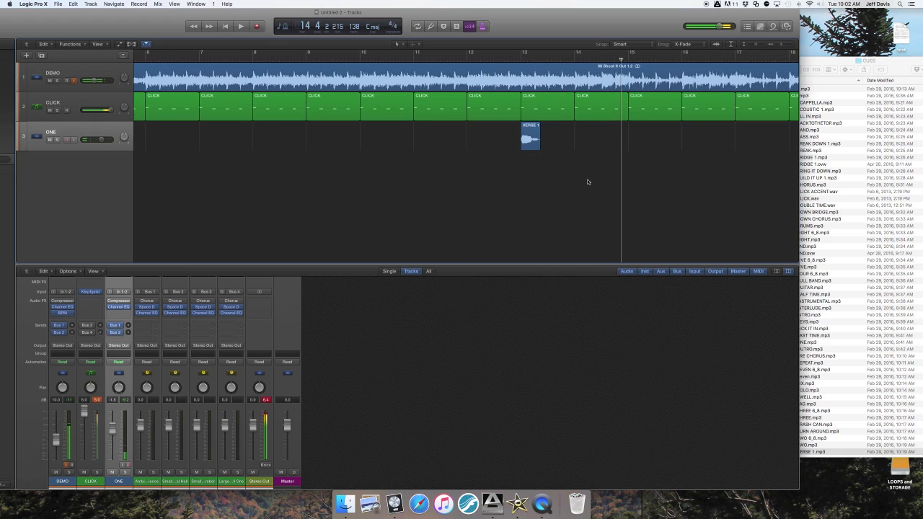
# Play the song from about bar 19 and again from bar 20 to find the turnaround, and return the playhead to bar 20
pyautogui.hscroll(10, 587, 182)
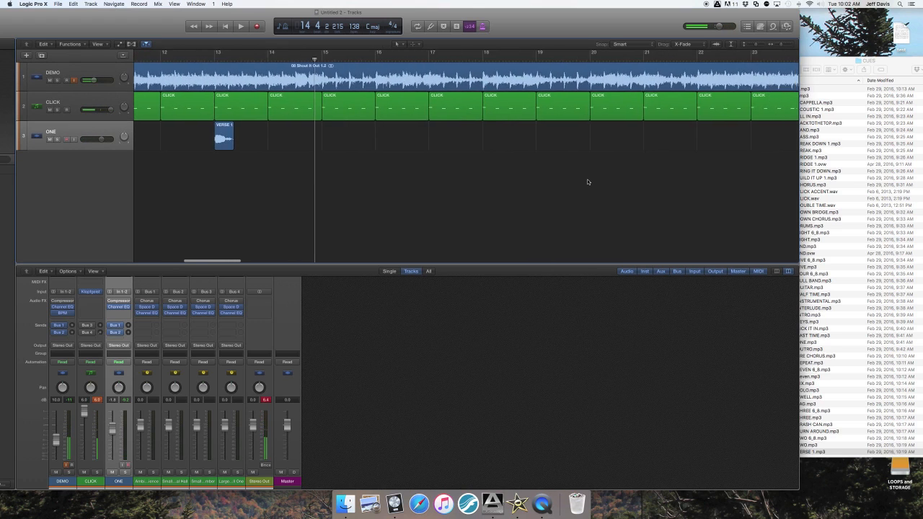
pyautogui.click(524, 60)
pyautogui.press('space')
pyautogui.hscroll(-3, 518, 59)
pyautogui.press('space')
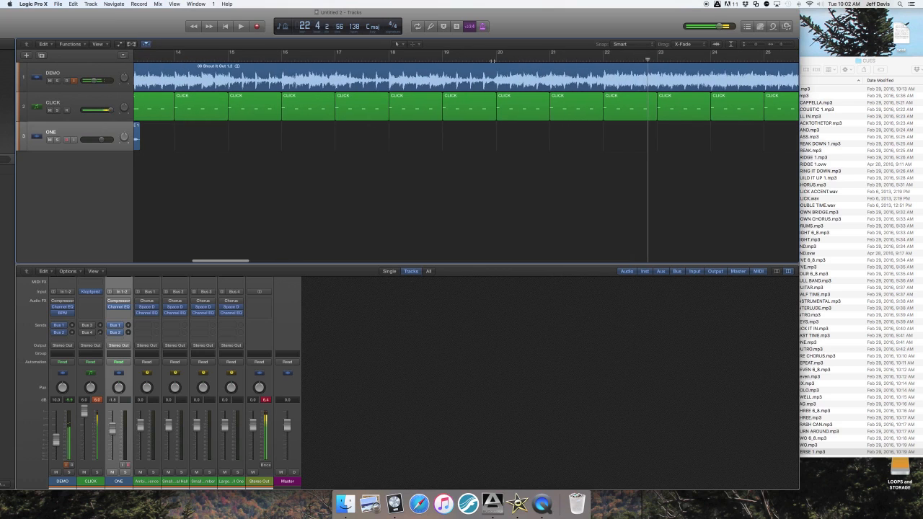
pyautogui.click(494, 58)
pyautogui.press('space')
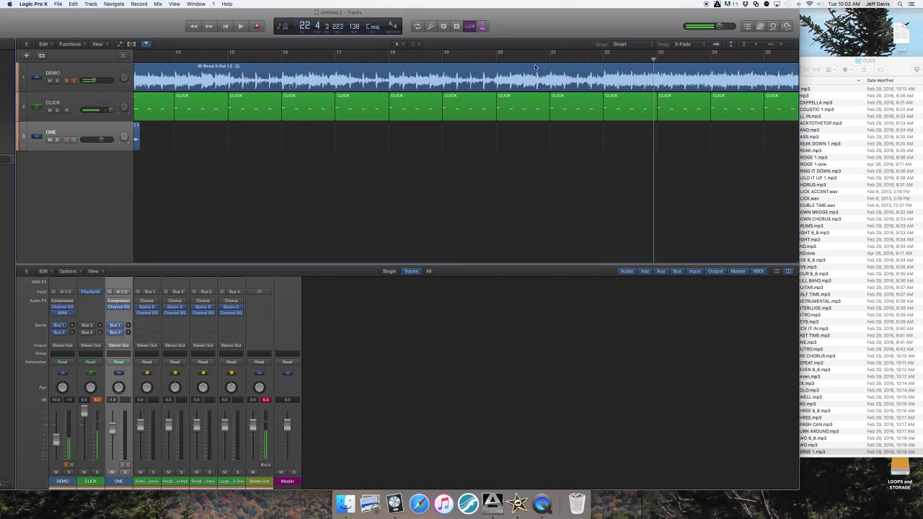
pyautogui.click(495, 59)
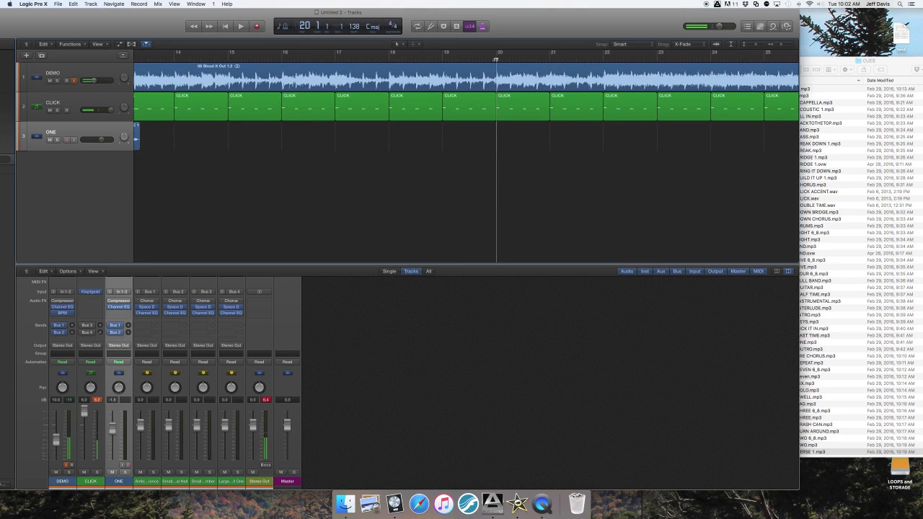
# Find TURN AROUND.mp3 in the CUES folder and add it to the ONE track at about beat 2 of bar 20
pyautogui.click(827, 228)
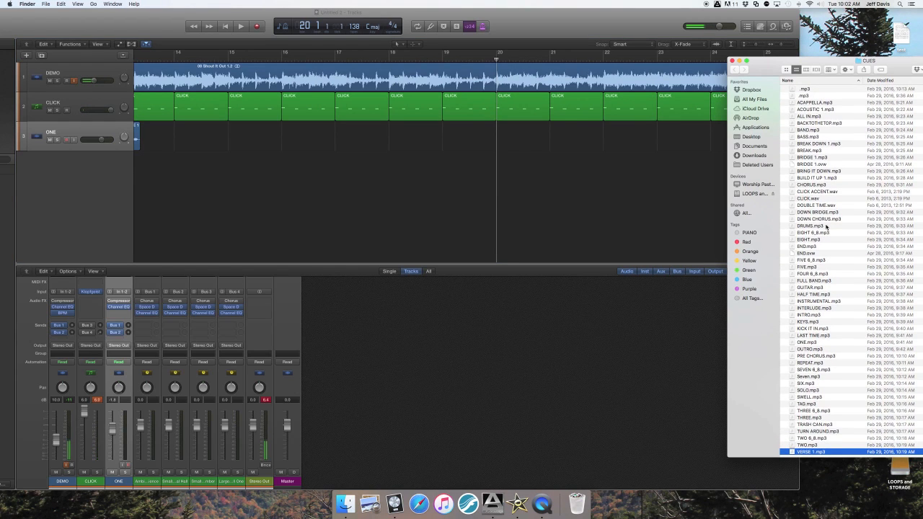
pyautogui.scroll(-1, 826, 228)
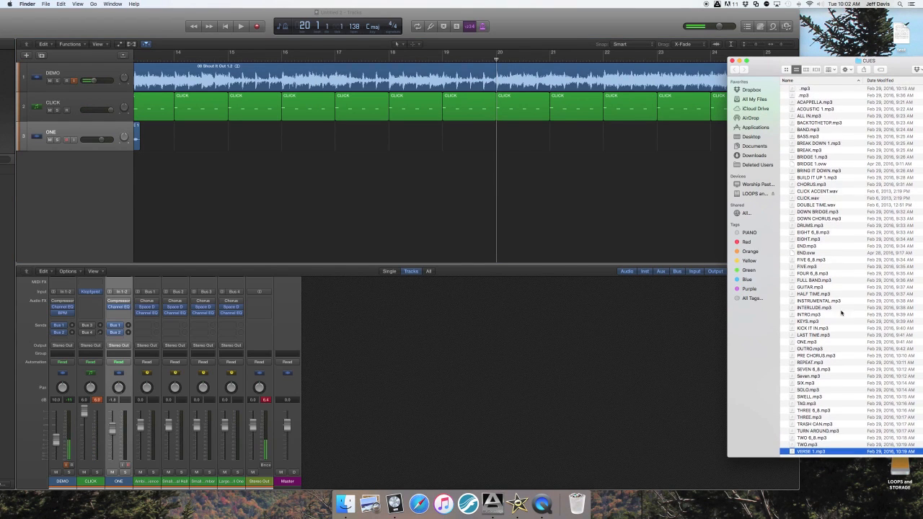
pyautogui.scroll(-3, 831, 364)
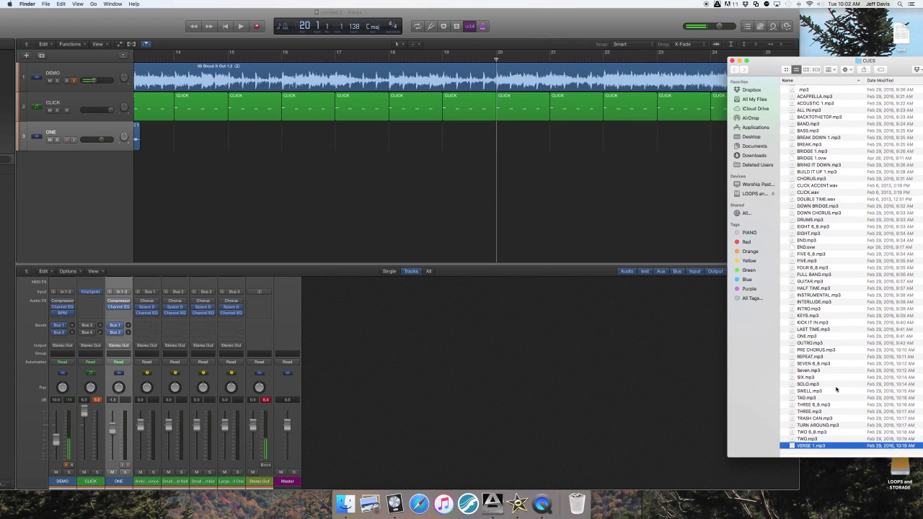
pyautogui.scroll(-2, 820, 340)
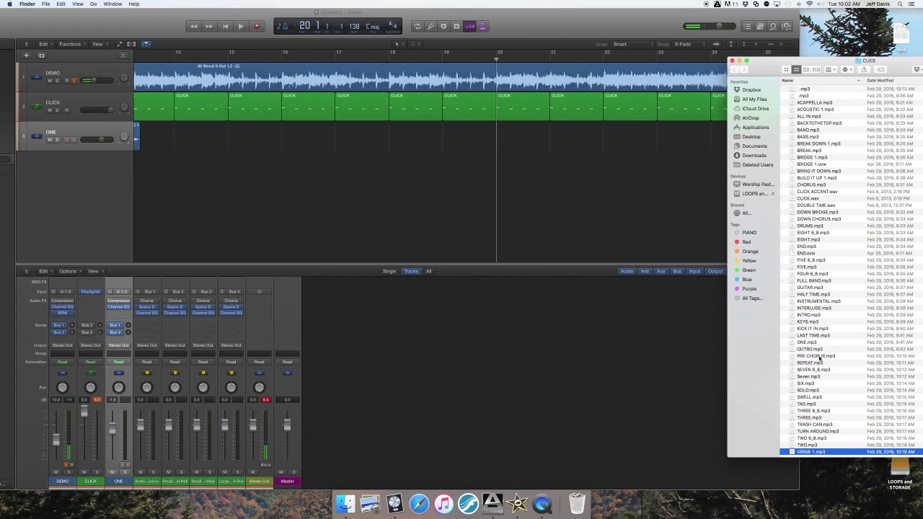
pyautogui.scroll(-2, 819, 357)
pyautogui.scroll(-2, 792, 325)
pyautogui.scroll(-2, 800, 350)
pyautogui.click(801, 432)
pyautogui.moveTo(792, 431); pyautogui.dragTo(522, 137)
# Play the end of the verse from about bar 18 through the TURN AROUND cue into bar 21
pyautogui.click(442, 58)
pyautogui.doubleClick(388, 58)
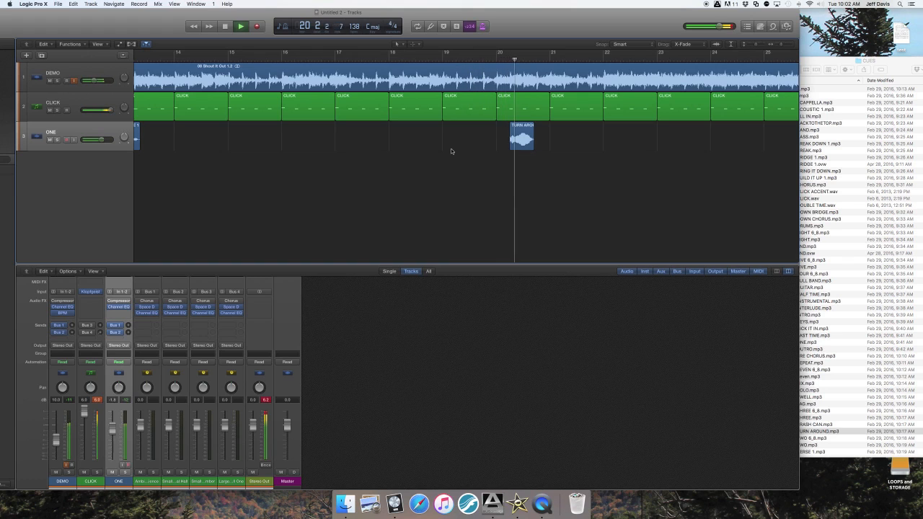
pyautogui.press('space')
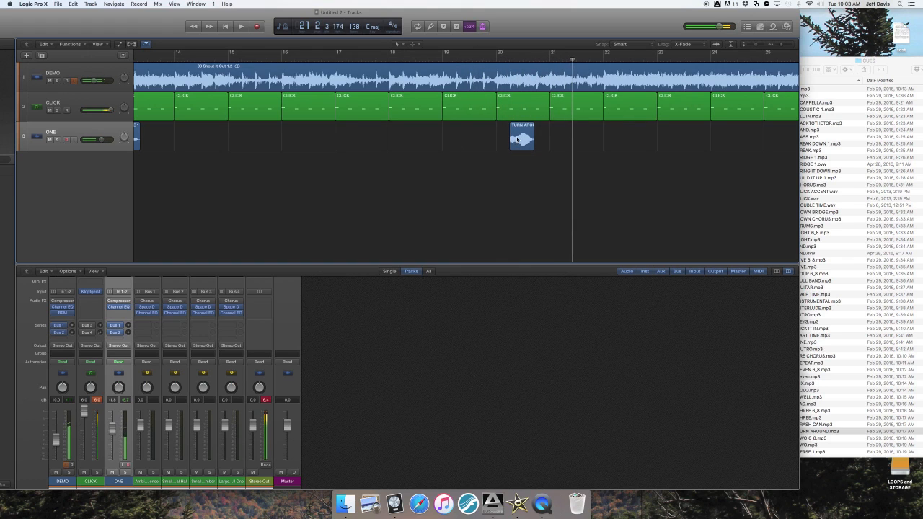
# Move the TURN AROUND region to just after beat 2 of bar 21 and play it back against the song
pyautogui.moveTo(515, 142); pyautogui.dragTo(578, 137)
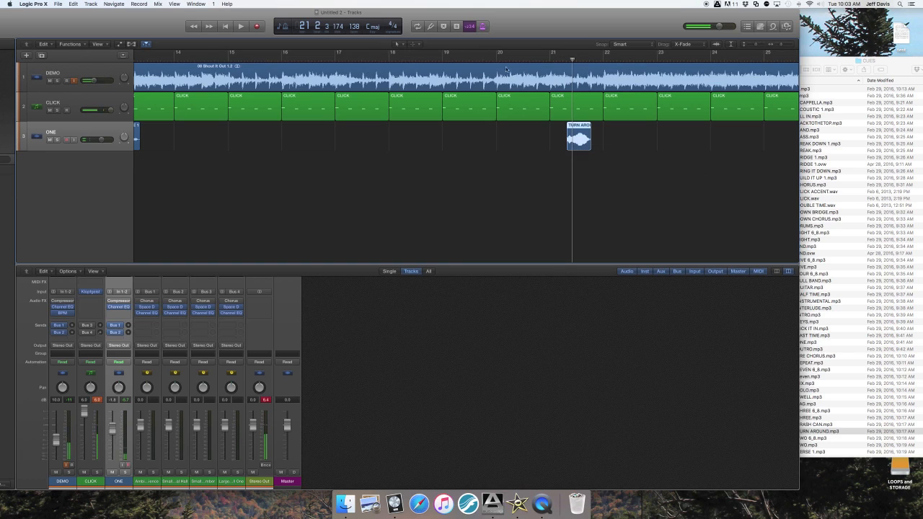
pyautogui.press('space')
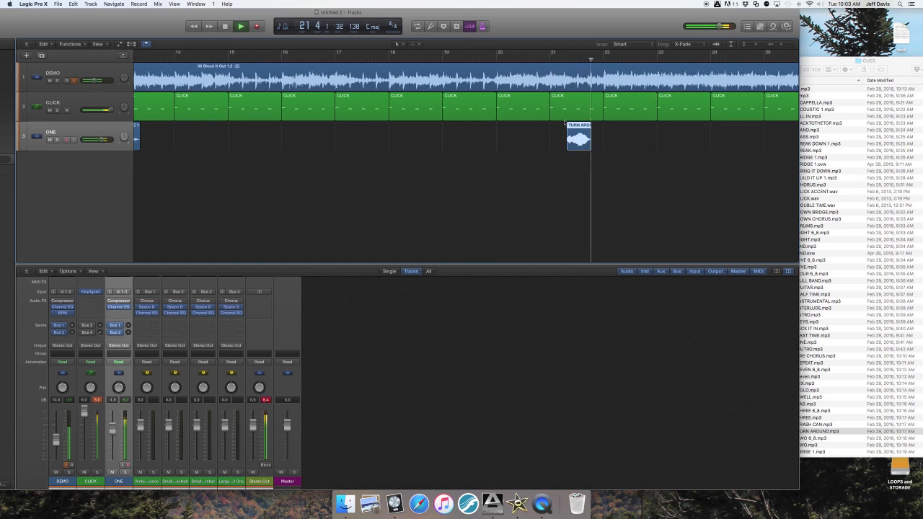
pyautogui.press('space')
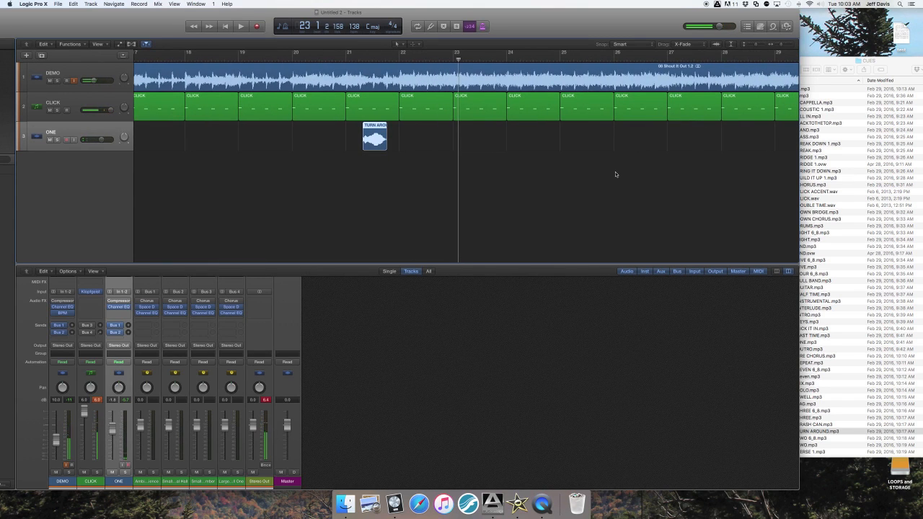
# Play the song briefly from bar 28 and bring the CUES folder forward to look over the cue files
pyautogui.hscroll(5, 615, 174)
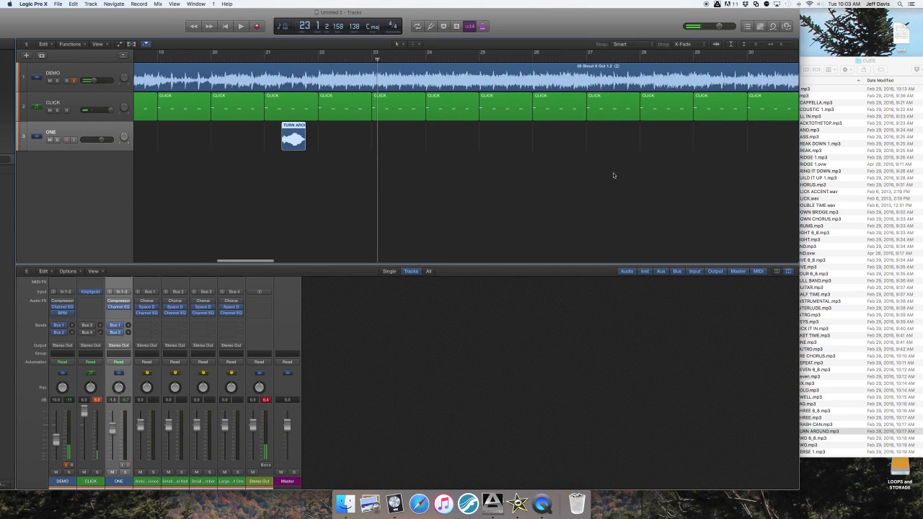
pyautogui.hscroll(3, 612, 175)
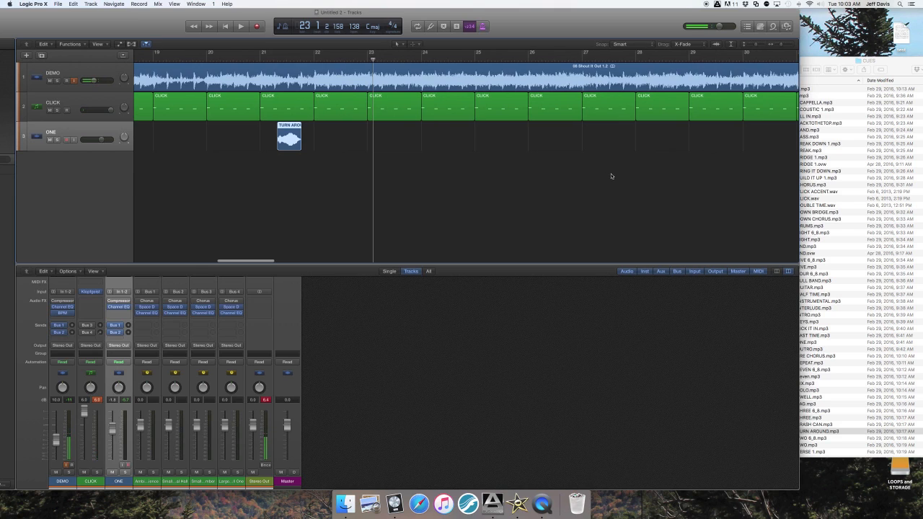
pyautogui.click(597, 58)
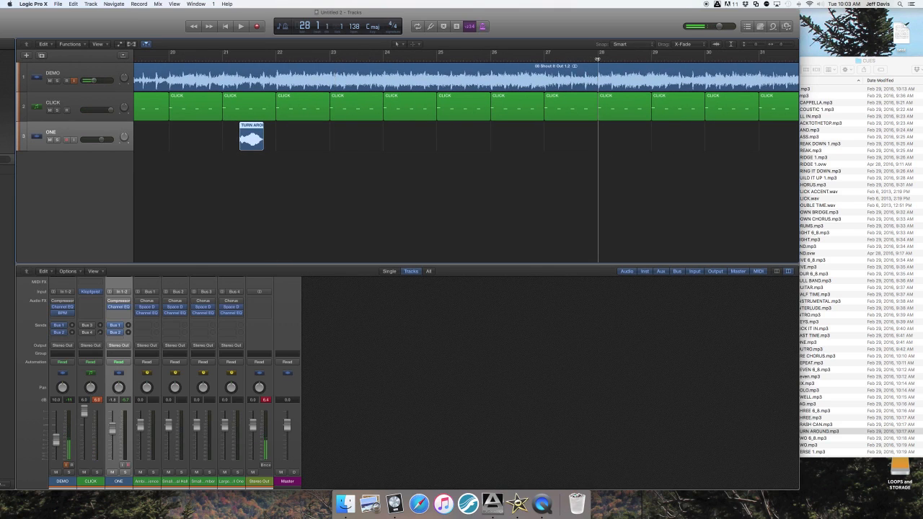
pyautogui.click(557, 138)
pyautogui.press('space')
pyautogui.press('space')
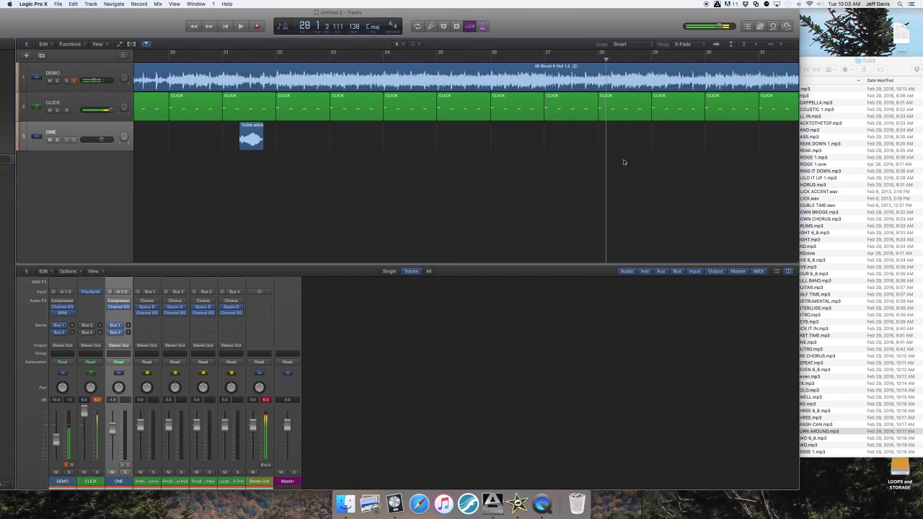
pyautogui.click(814, 108)
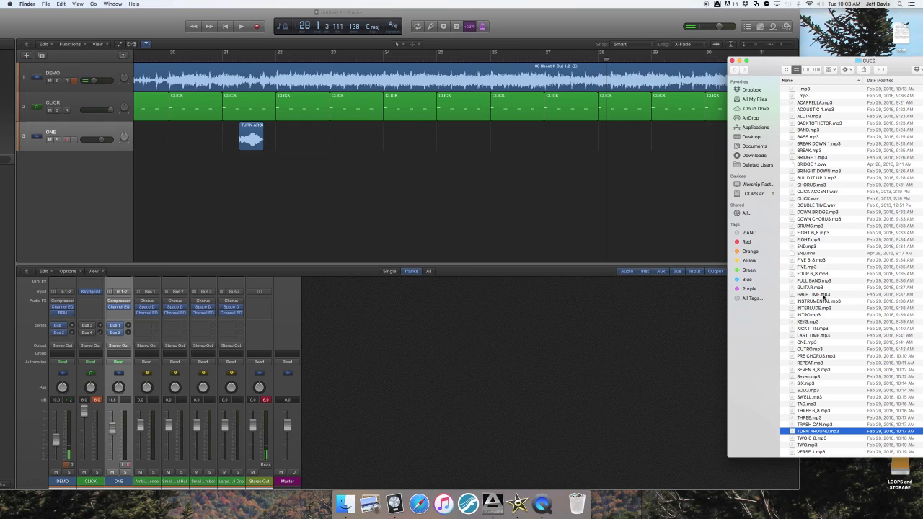
# Find the end of the song in the project and play it from about bar 130 into bar 135
pyautogui.click(667, 239)
pyautogui.hscroll(20, 667, 239)
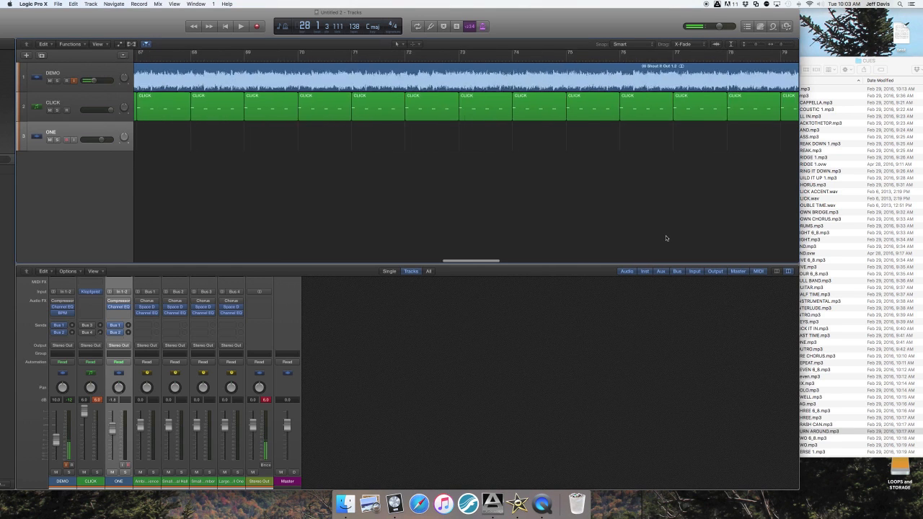
pyautogui.hscroll(5, 667, 239)
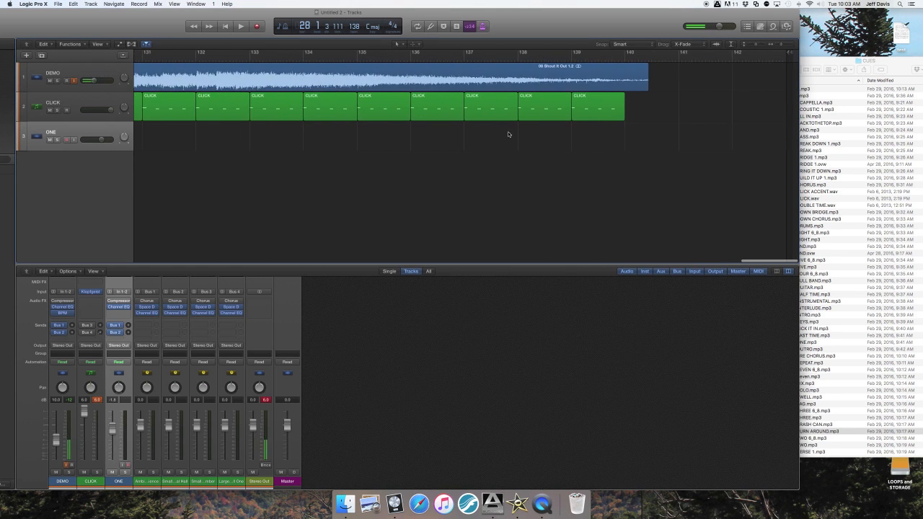
pyautogui.doubleClick(282, 60)
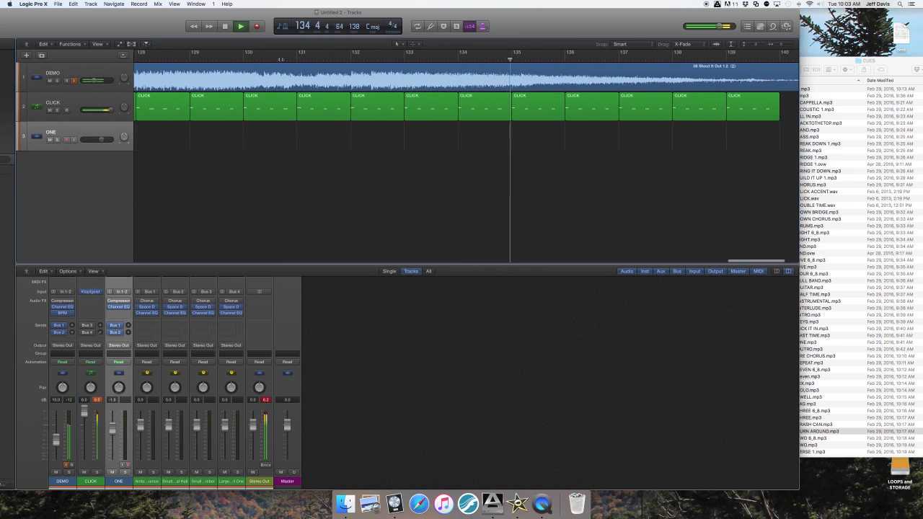
pyautogui.press('space')
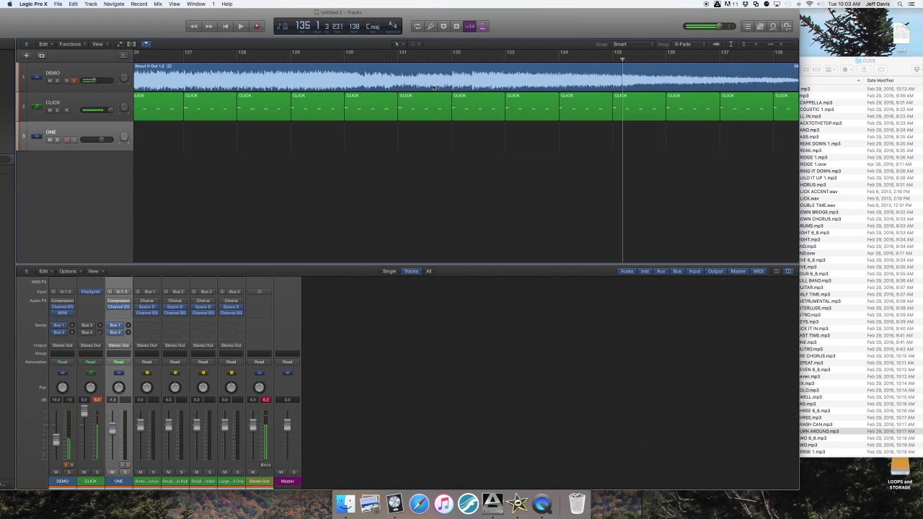
# Play the ending again from about bar 130, and once more from bar 131 into bar 133, to locate the final hit
pyautogui.press('super+Left')
pyautogui.press('super+Left')
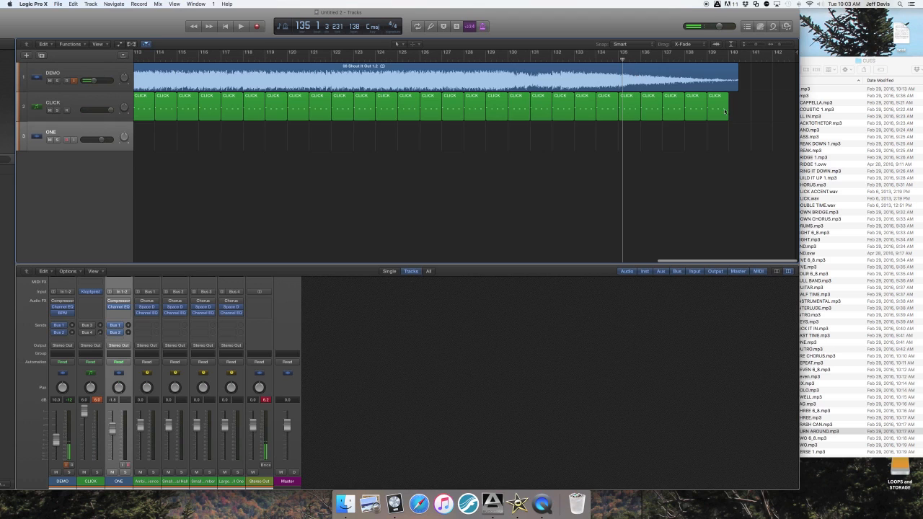
pyautogui.doubleClick(515, 58)
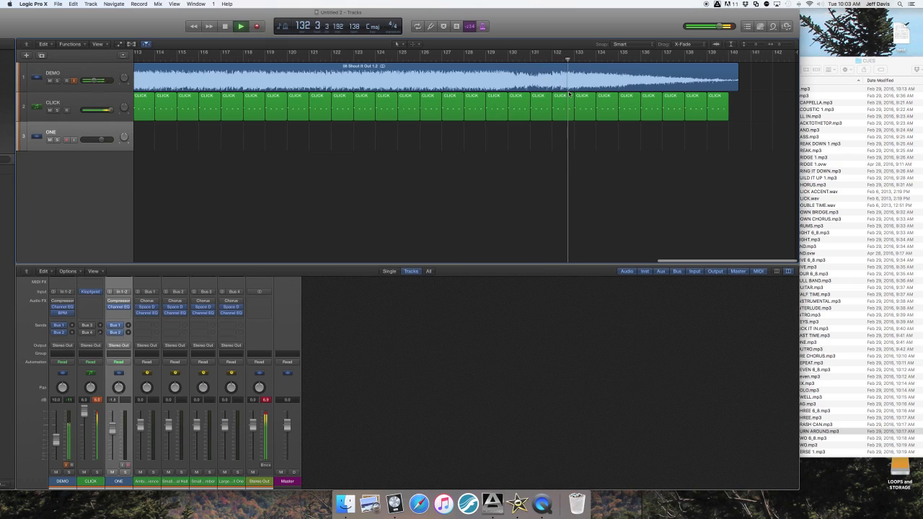
pyautogui.press('space')
pyautogui.click(530, 60)
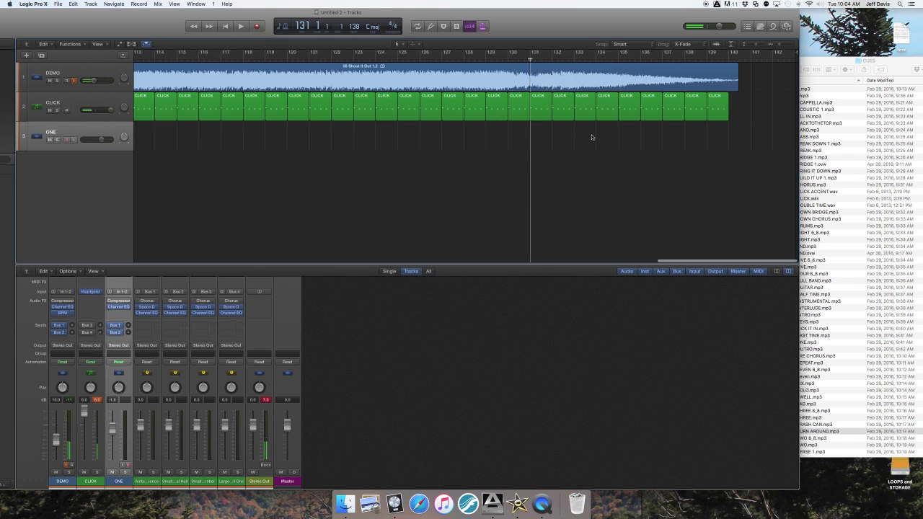
pyautogui.press('space')
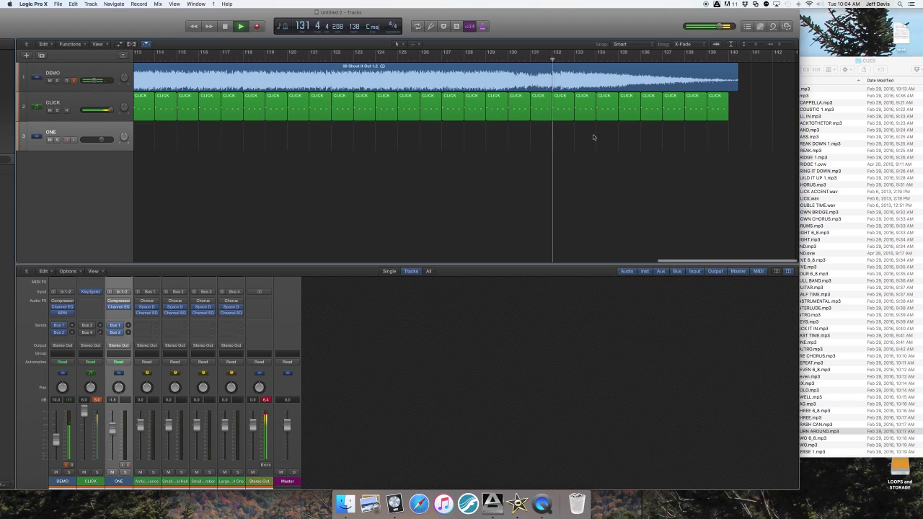
pyautogui.press('space')
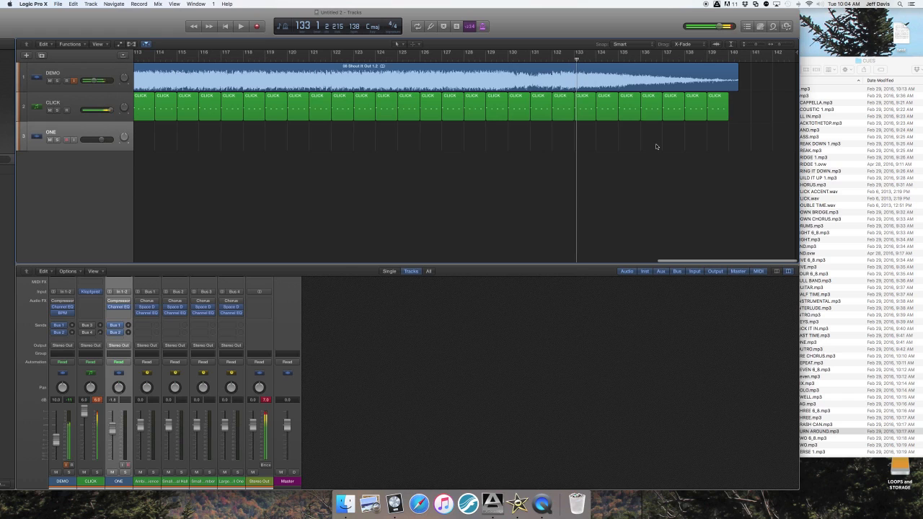
# Delete the CLICK regions from bar 133 onward and play the ending from bar 128 into bar 132
pyautogui.moveTo(718, 141); pyautogui.dragTo(584, 107)
pyautogui.press('Delete')
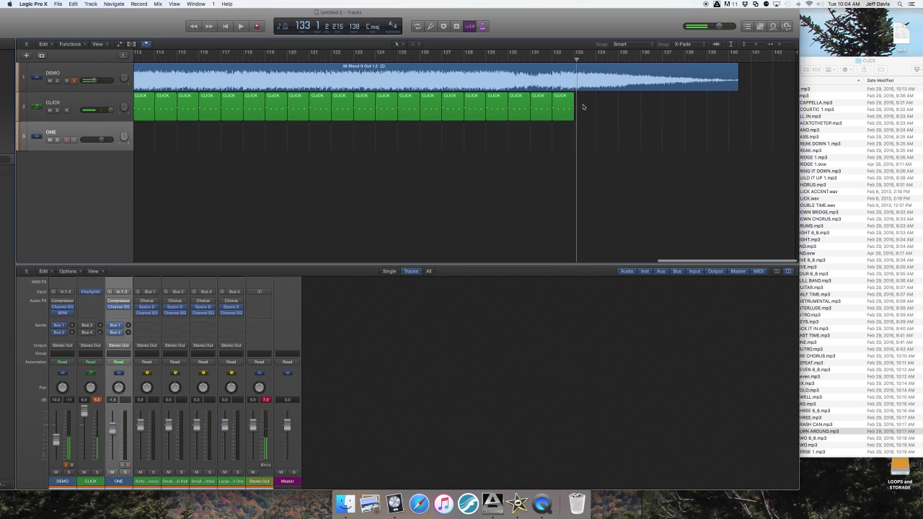
pyautogui.moveTo(472, 59); pyautogui.dragTo(463, 60)
pyautogui.press('space')
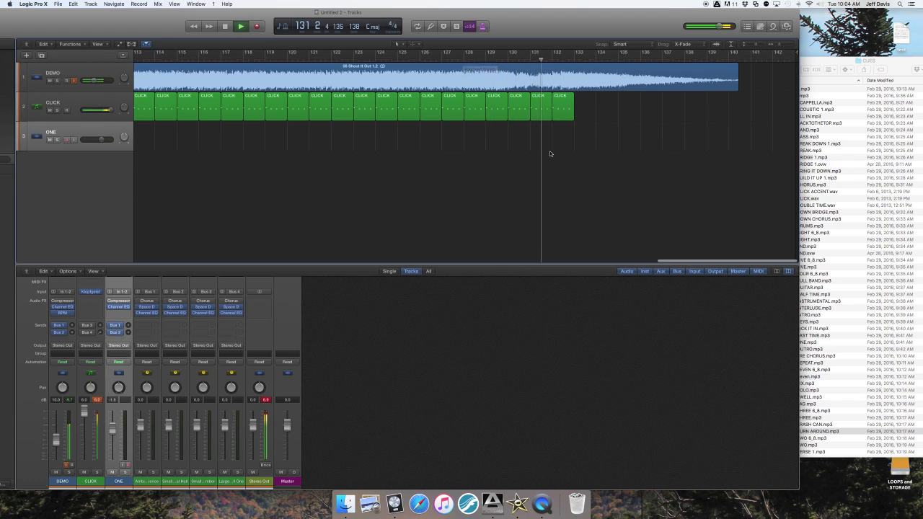
pyautogui.press('space')
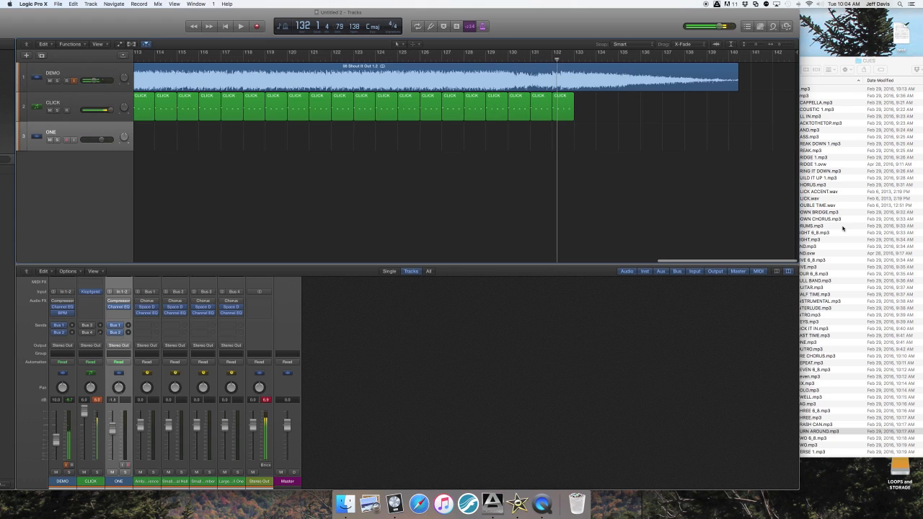
# Add END.mp3 from the CUES folder to the ONE track at about beat 3 of bar 131 and play it from bar 130
pyautogui.click(842, 228)
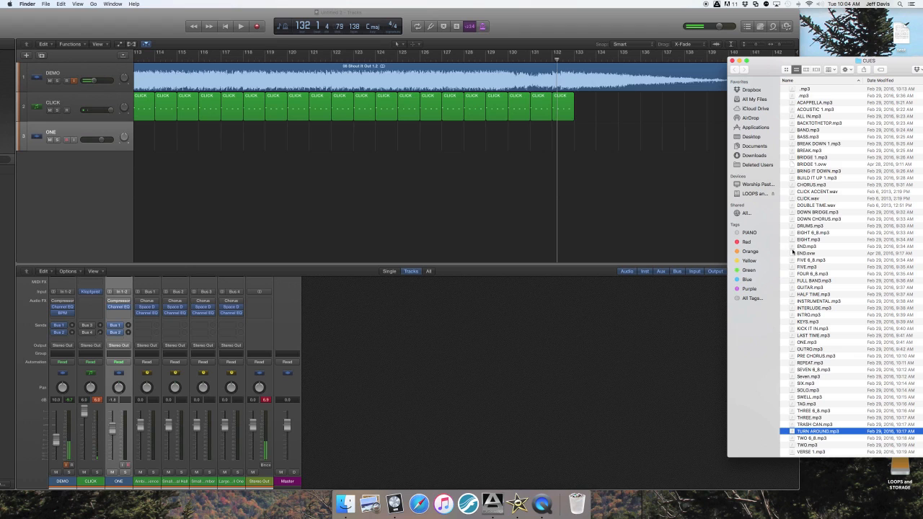
pyautogui.moveTo(793, 248); pyautogui.dragTo(542, 135)
pyautogui.click(508, 59)
pyautogui.press('space')
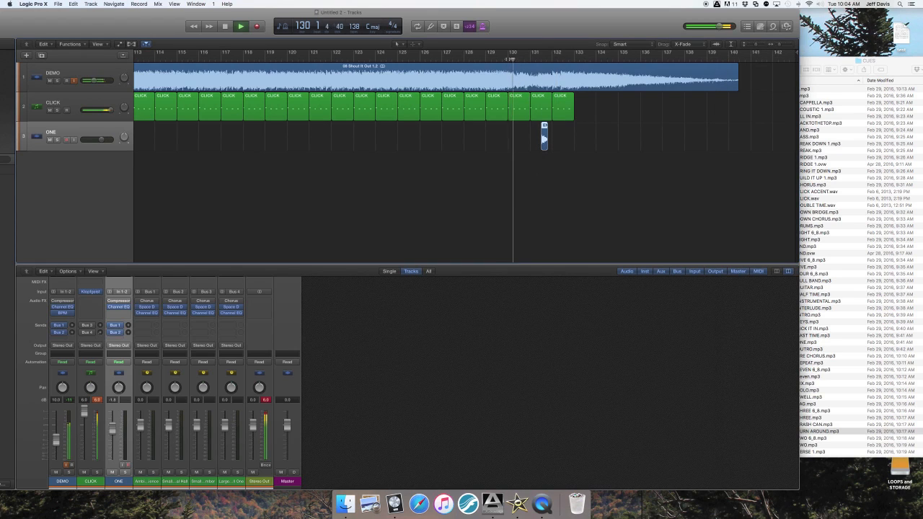
pyautogui.press('space')
# Delete the CLICK region at bar 132 and play the ending with the END cue from bar 130
pyautogui.click(570, 115)
pyautogui.press('Delete')
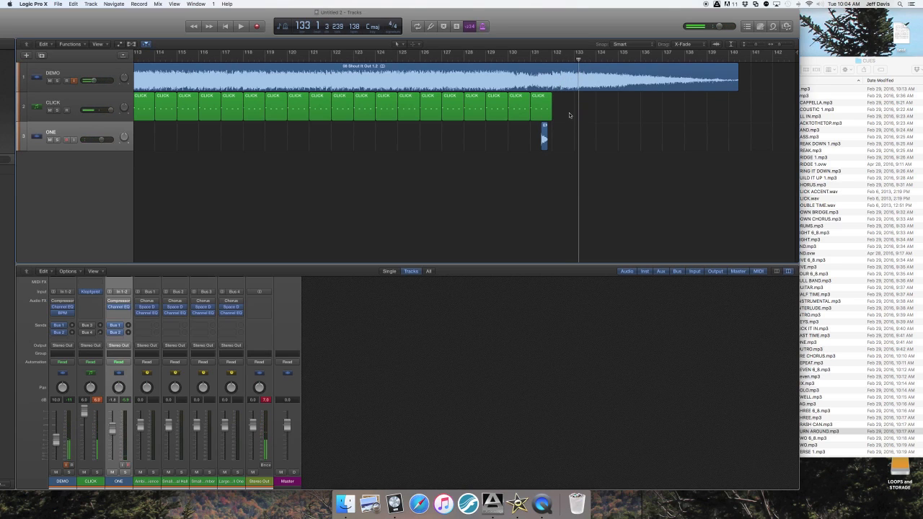
pyautogui.click(507, 58)
pyautogui.press('space')
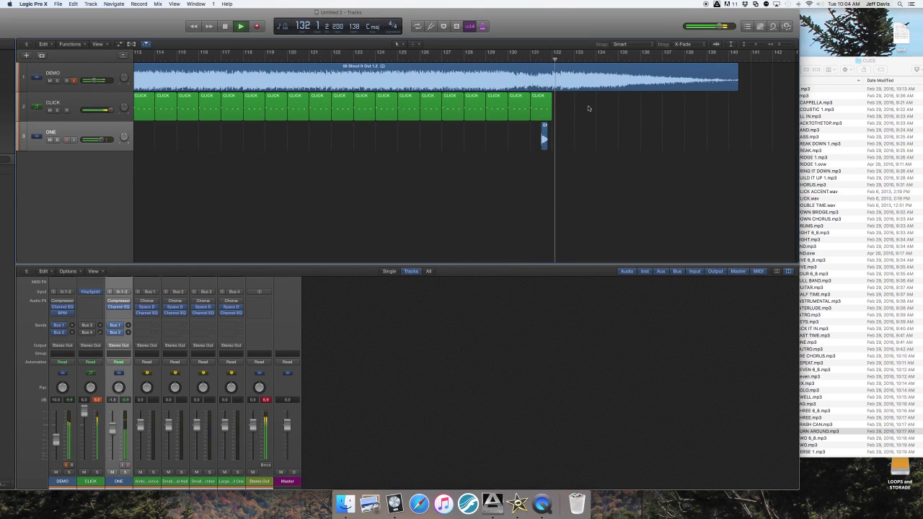
pyautogui.press('space')
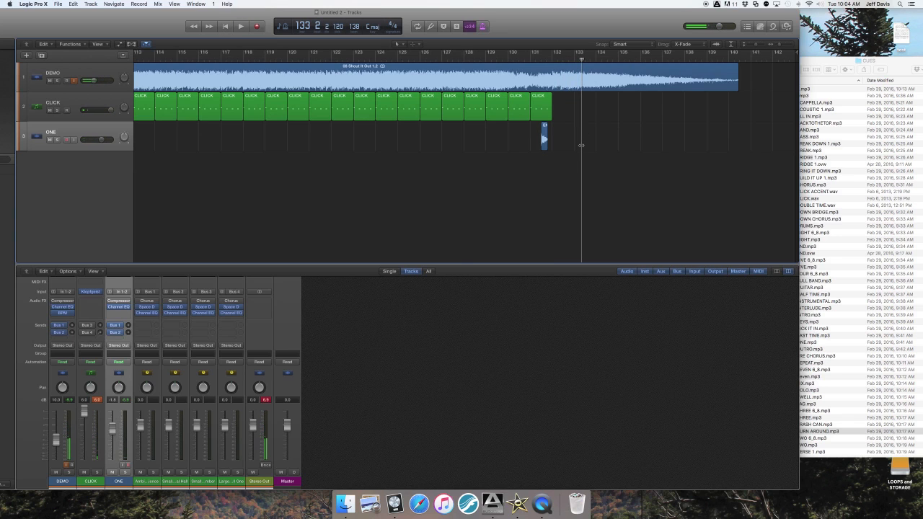
# Rename the ONE track as CUES
pyautogui.press('z')
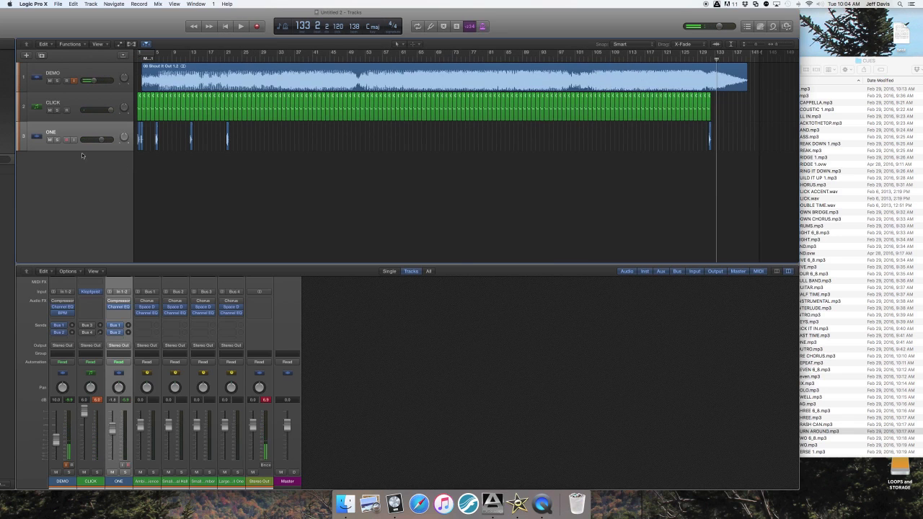
pyautogui.doubleClick(51, 132)
pyautogui.write('CUES')
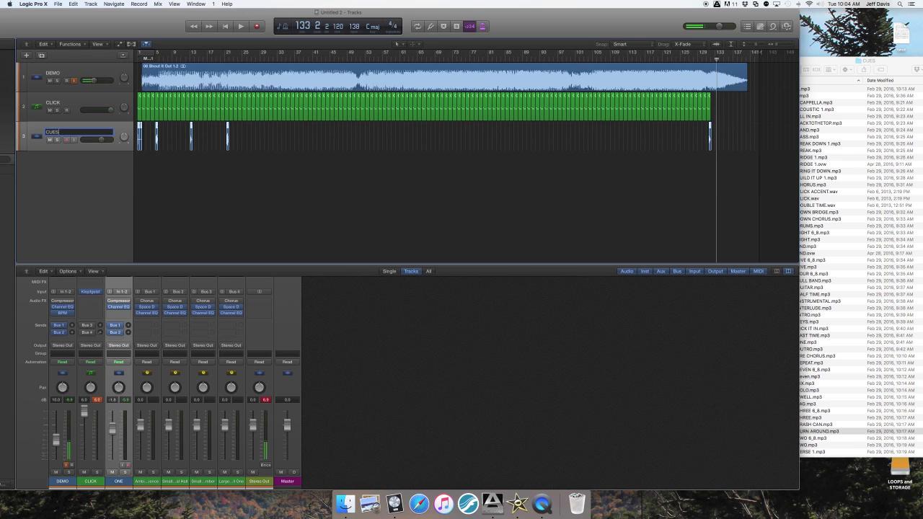
pyautogui.press('Return')
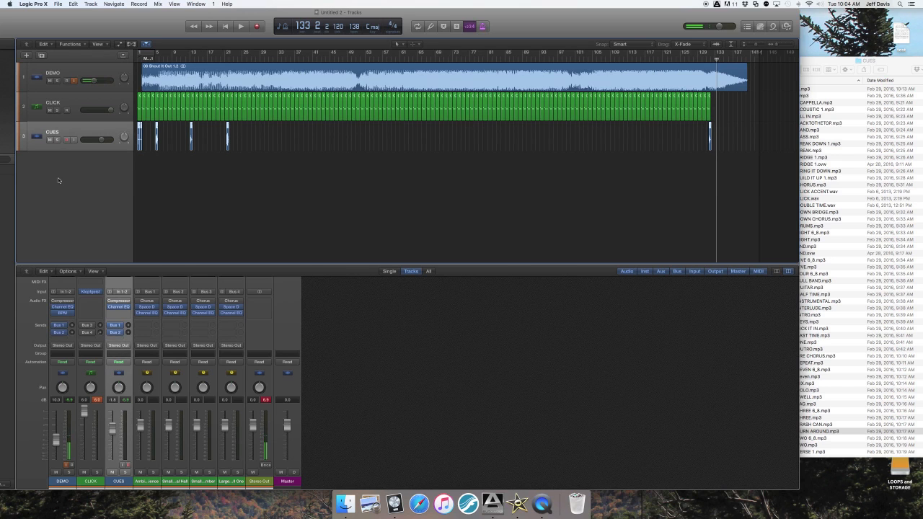
# Return the playhead to bar 1 and examine the count-in and section cues across the opening bars
pyautogui.scroll(5, 398, 188)
pyautogui.scroll(-4, 397, 188)
pyautogui.scroll(-1, 397, 188)
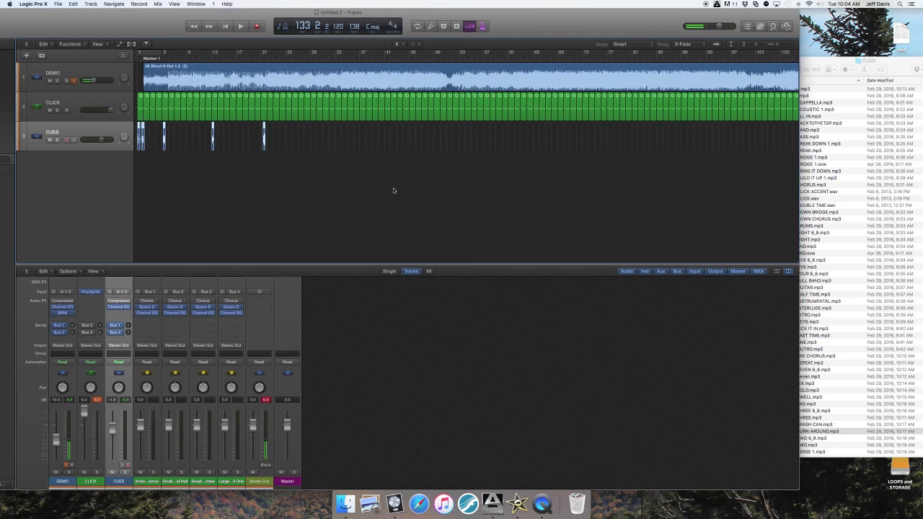
pyautogui.press('Return')
pyautogui.scroll(6, 366, 150)
pyautogui.scroll(-1, 368, 152)
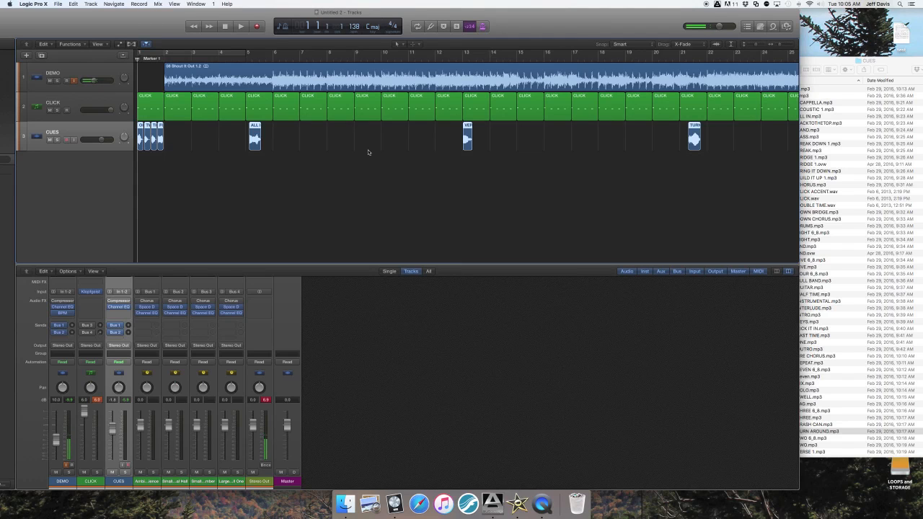
# Solo the CLICK track and turn its solo off again
pyautogui.click(69, 110)
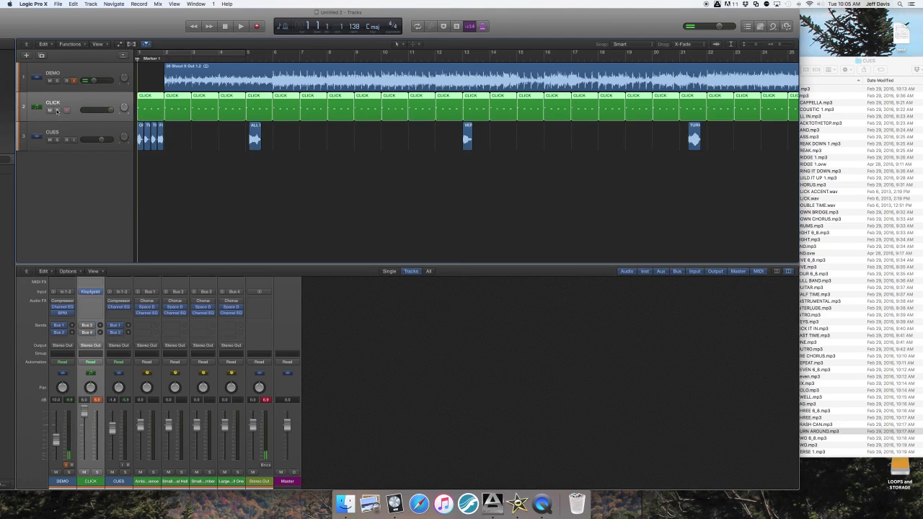
pyautogui.click(57, 110)
pyautogui.click(57, 110)
pyautogui.click(441, 184)
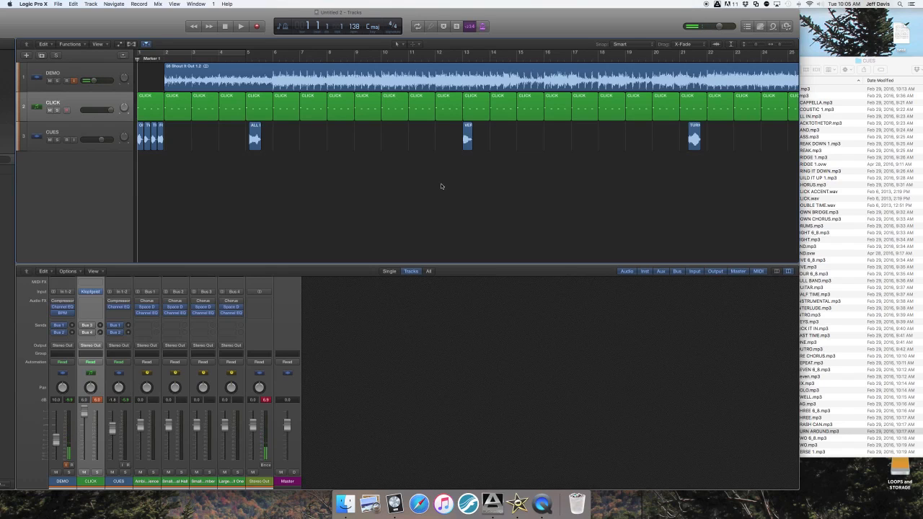
# Play the song from bar 6 and return the playhead to bar 6
pyautogui.click(273, 58)
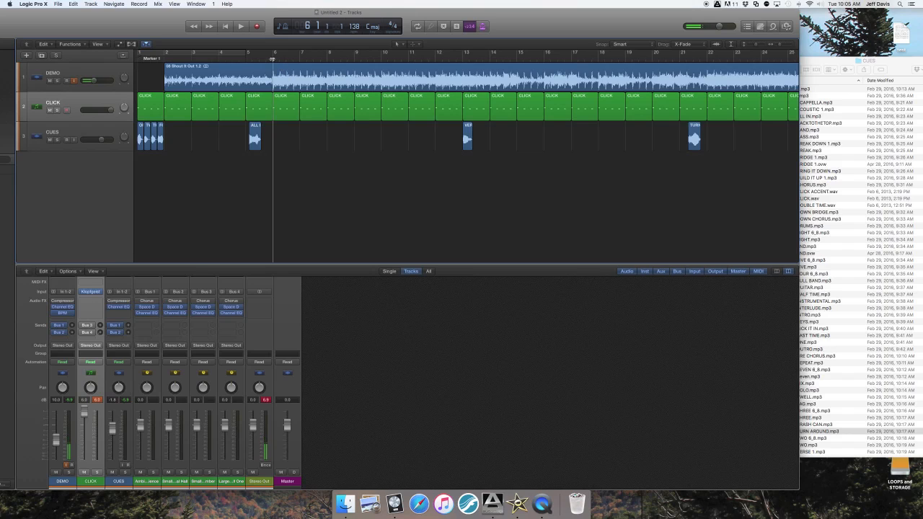
pyautogui.press('space')
pyautogui.press('space')
pyautogui.click(272, 59)
# Add one software instrument track with the default patch and Output 1 + 2 below the CUES track
pyautogui.click(88, 132)
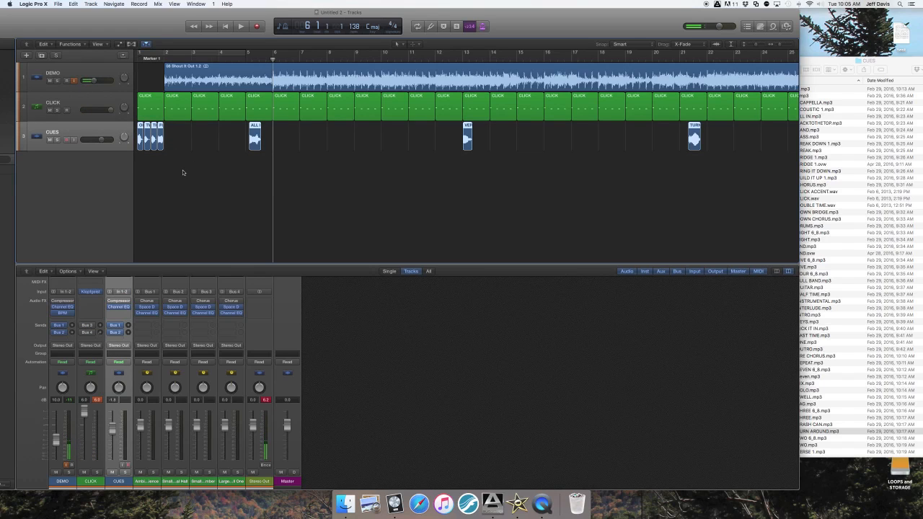
pyautogui.click(26, 55)
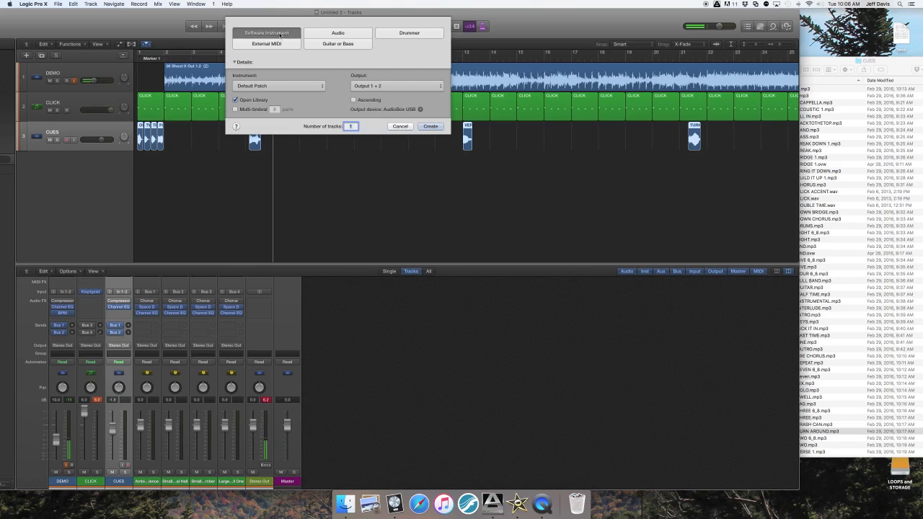
pyautogui.click(429, 126)
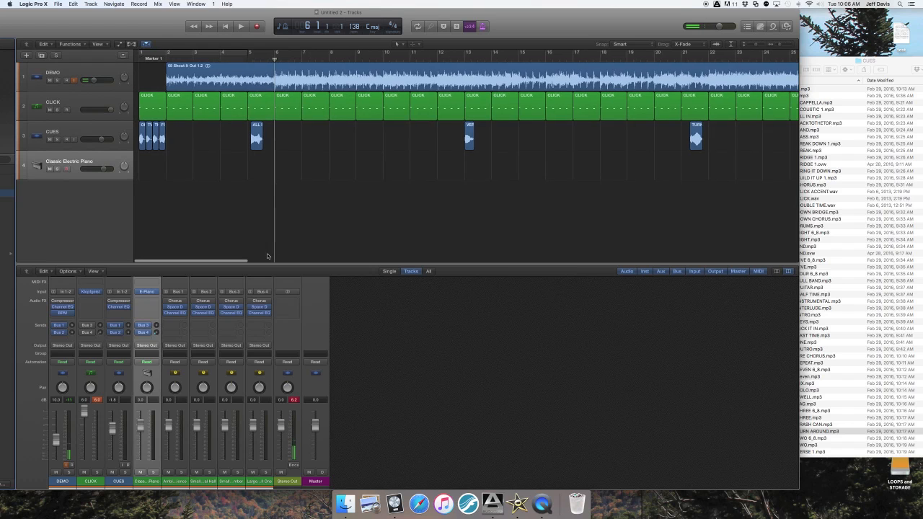
# Load the Chords of Trance patch from the library's Arpeggiator Synth Basics category onto the new instrument track
pyautogui.press('y')
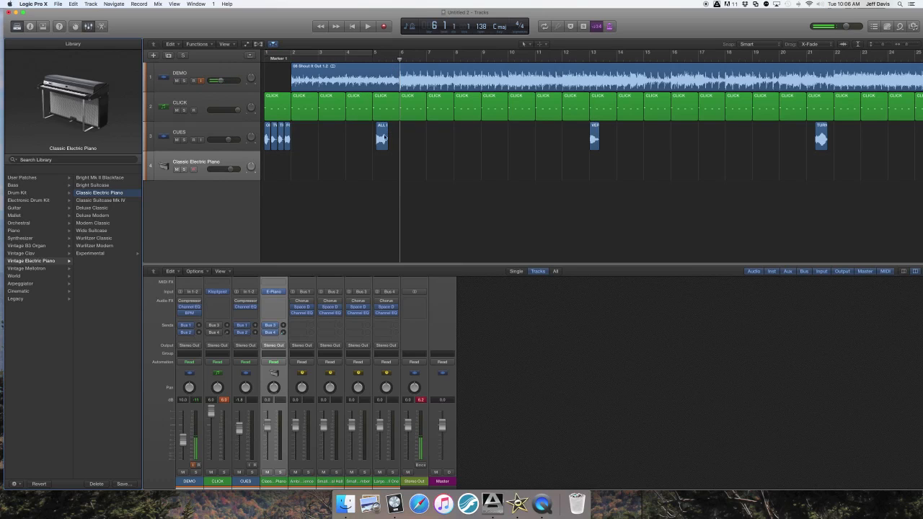
pyautogui.click(21, 285)
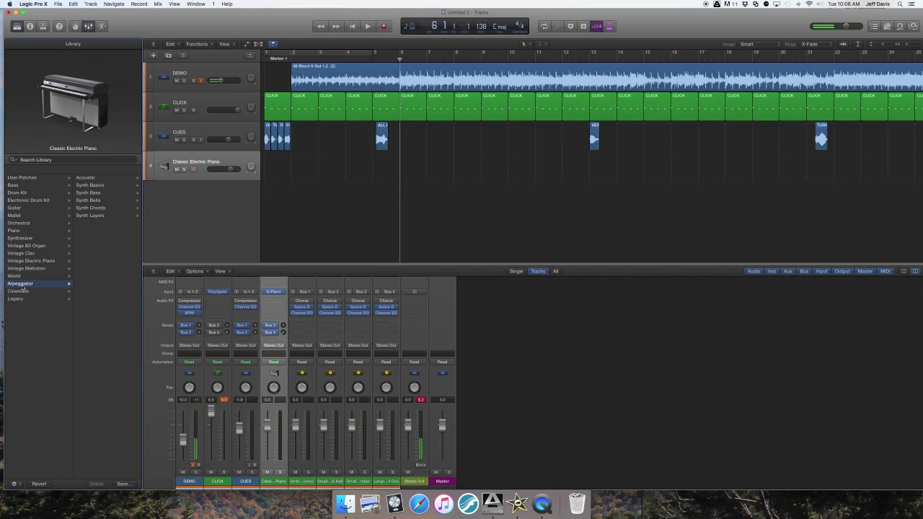
pyautogui.click(82, 185)
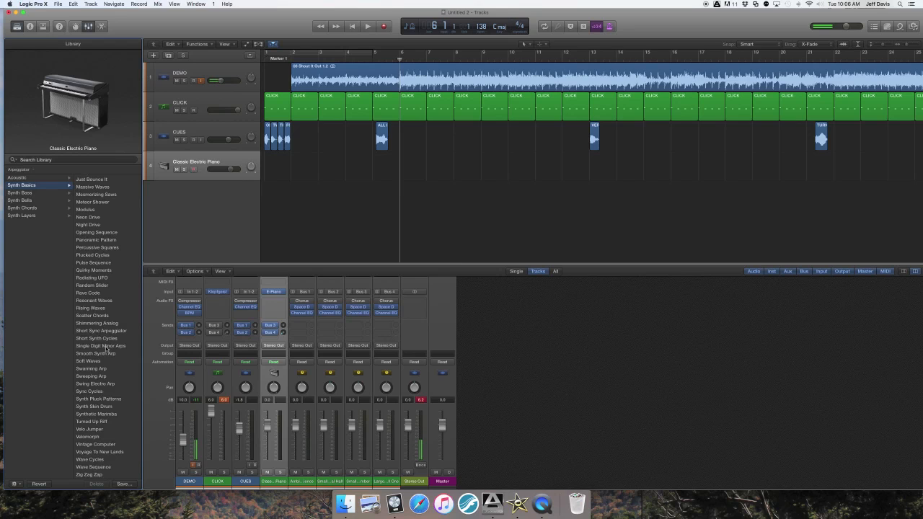
pyautogui.scroll(3, 106, 349)
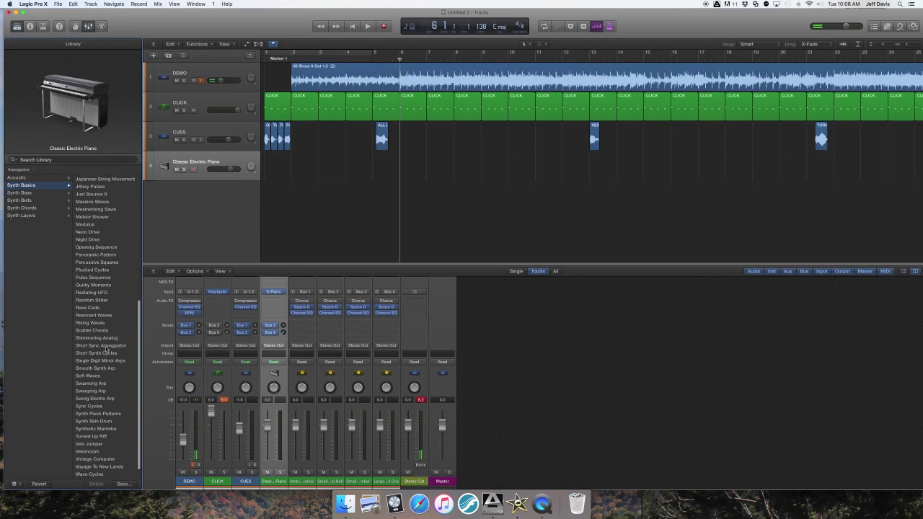
pyautogui.scroll(5, 106, 350)
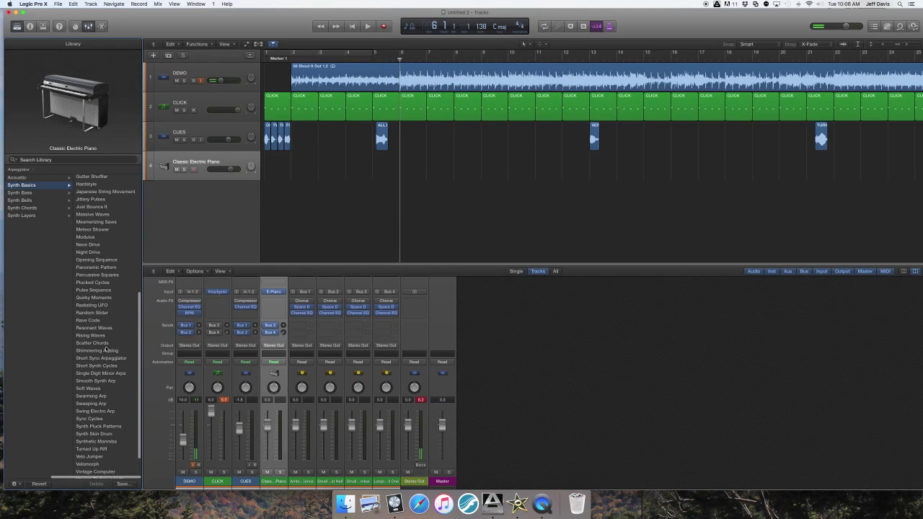
pyautogui.scroll(15, 106, 349)
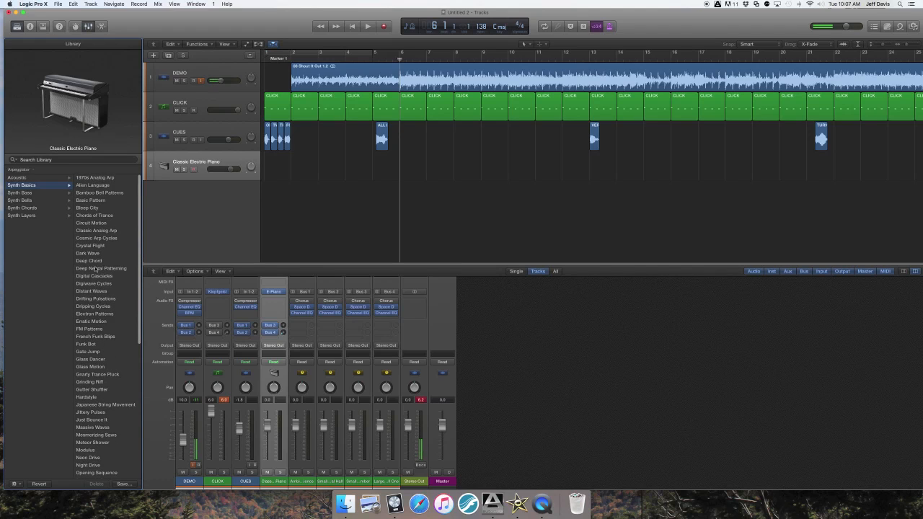
pyautogui.click(96, 216)
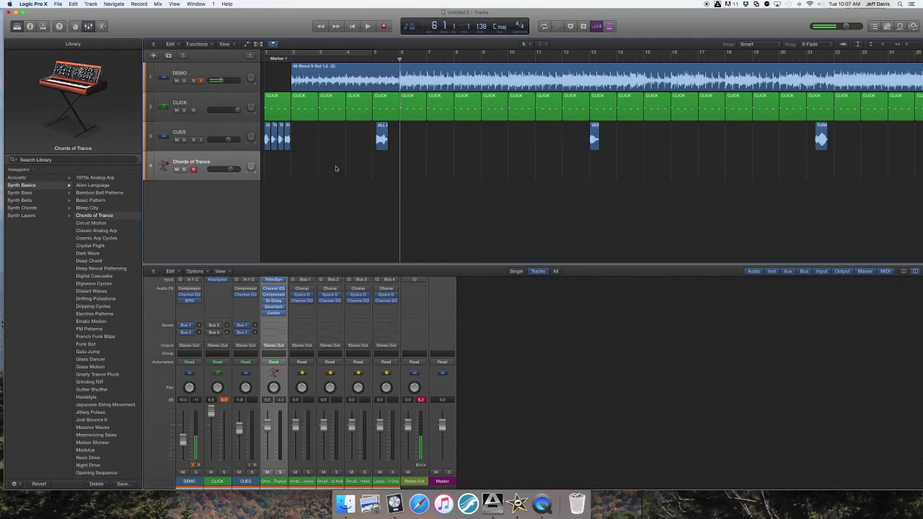
# Play the song briefly from bar 6, and again after moving the playhead to the start of bar 2
pyautogui.press('space')
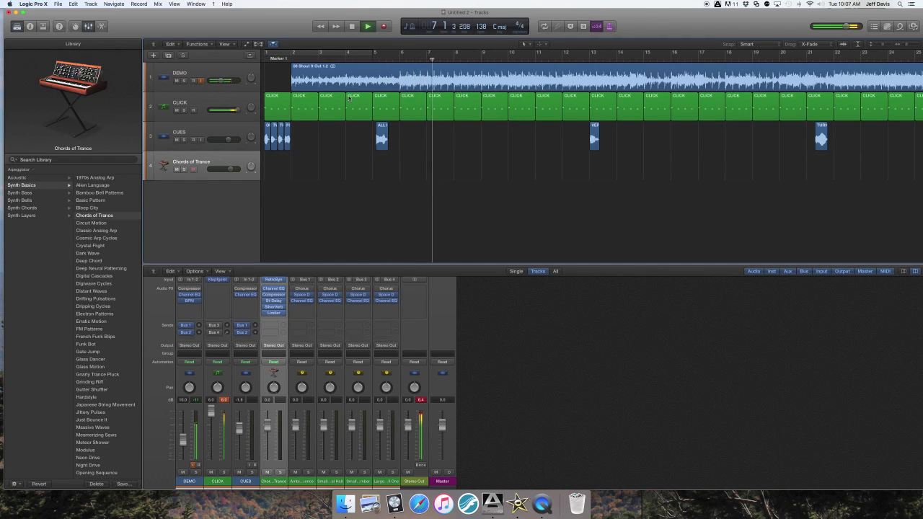
pyautogui.press('space')
pyautogui.click(288, 58)
pyautogui.press('space')
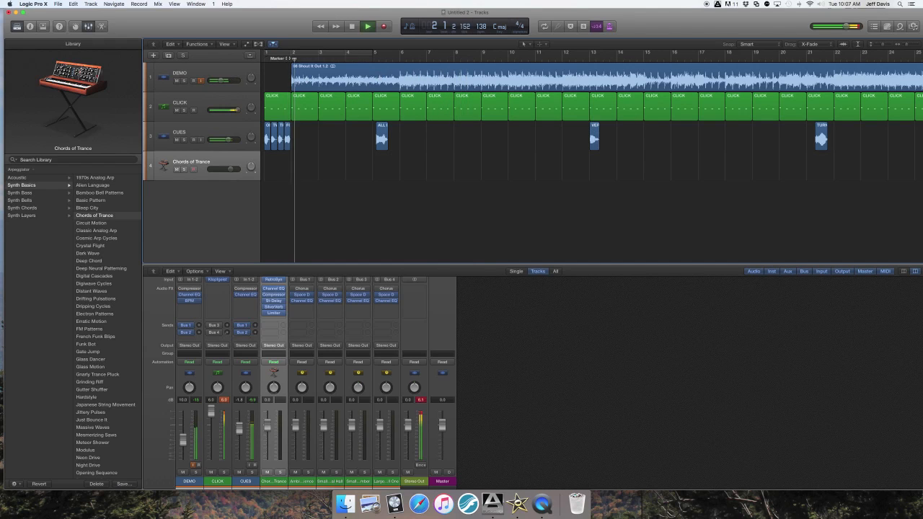
pyautogui.press('space')
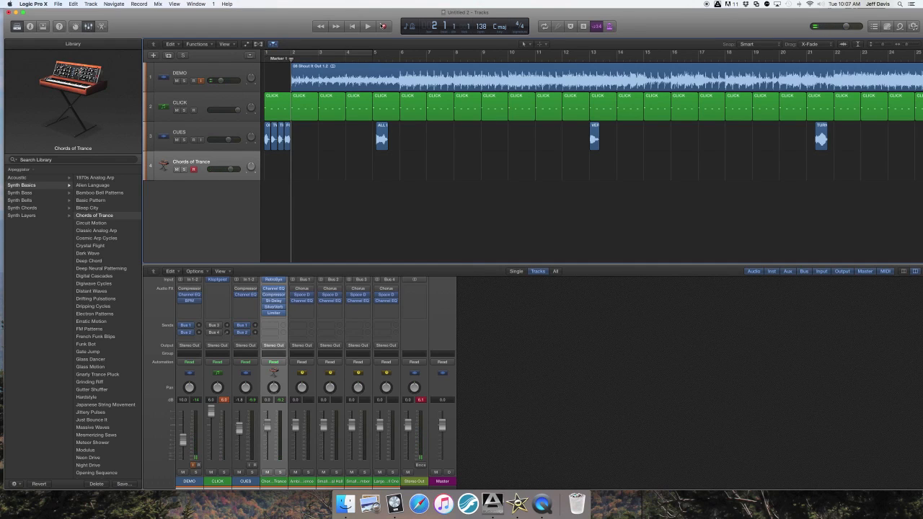
# Record a Chords of Trance synth part from bar 2 to bar 6 and return the playhead to just before bar 2
pyautogui.click(382, 25)
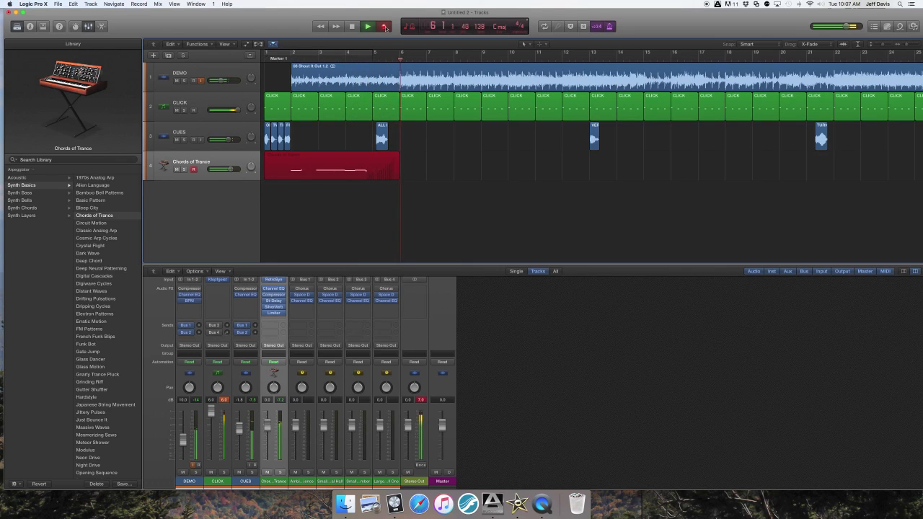
pyautogui.press('space')
pyautogui.click(497, 156)
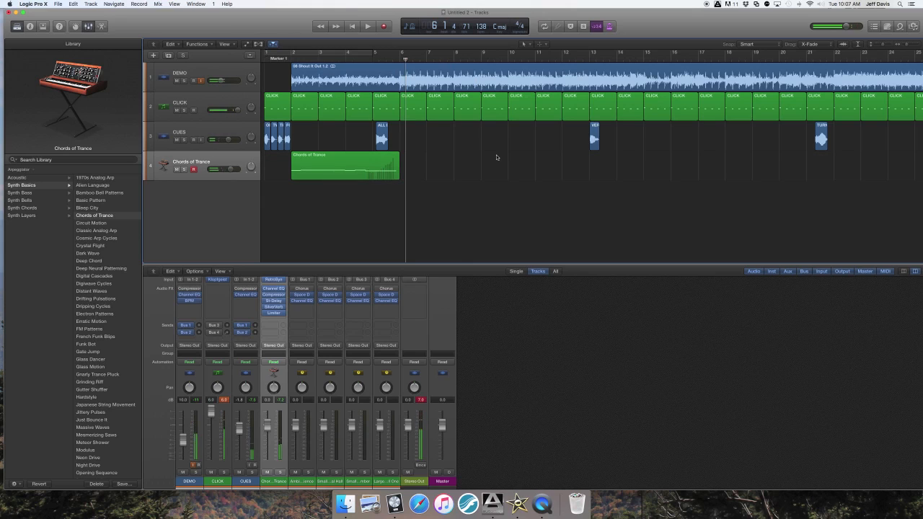
pyautogui.click(287, 58)
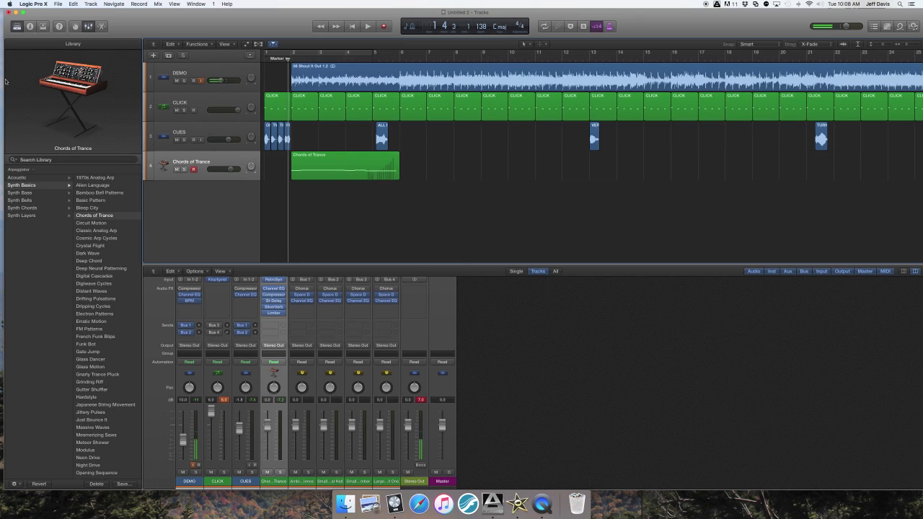
# Show the region inspector and open the recorded Chords of Trance region in an enlarged Piano Roll
pyautogui.click(30, 26)
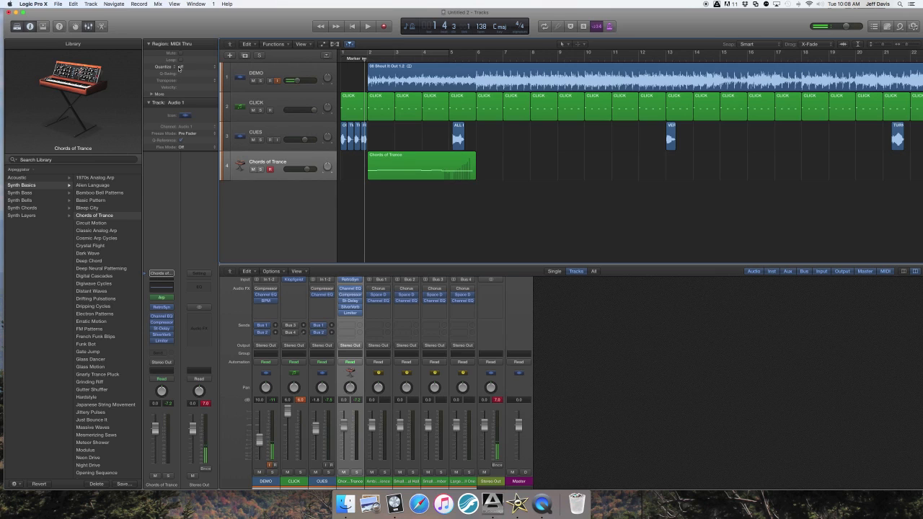
pyautogui.click(395, 163)
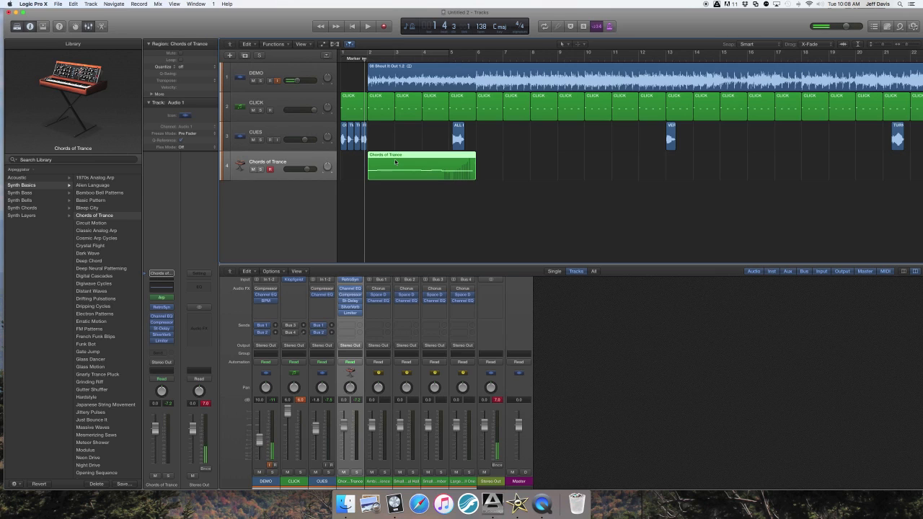
pyautogui.doubleClick(395, 162)
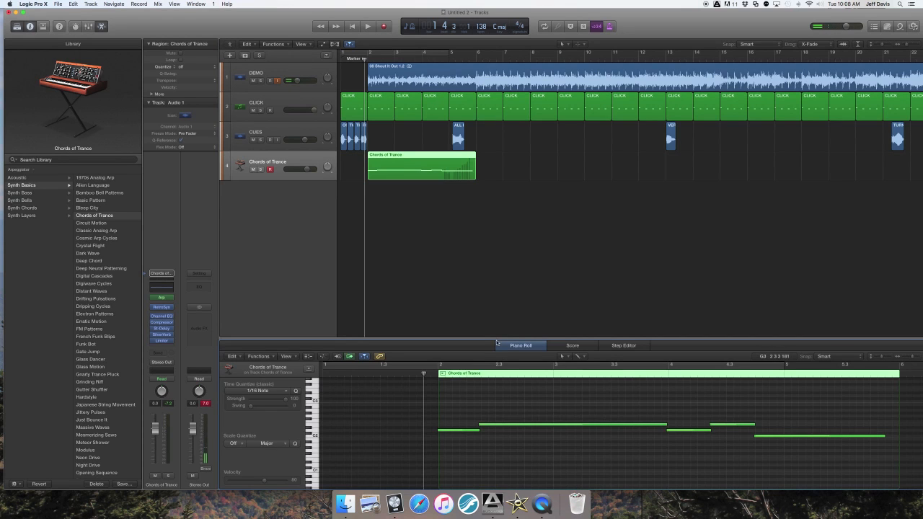
pyautogui.moveTo(496, 339); pyautogui.dragTo(490, 284)
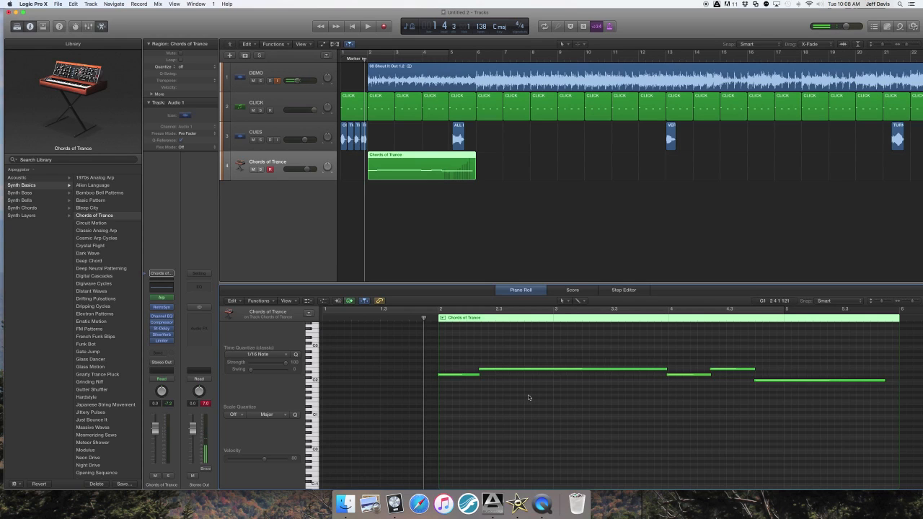
# Examine the timing of the recorded Chords of Trance notes against the beat grid in the Piano Roll
pyautogui.press('super+Right')
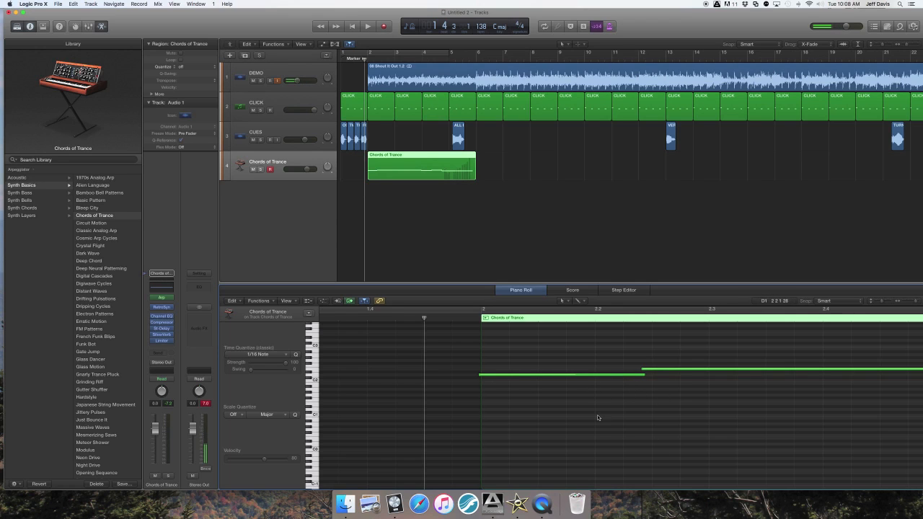
pyautogui.hscroll(3, 598, 427)
pyautogui.scroll(-1, 599, 427)
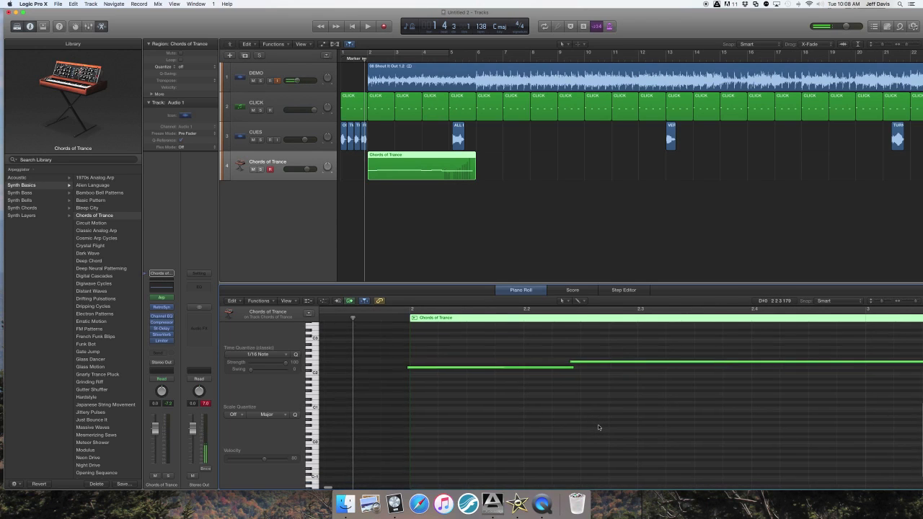
pyautogui.hscroll(7, 582, 366)
pyautogui.hscroll(18, 581, 364)
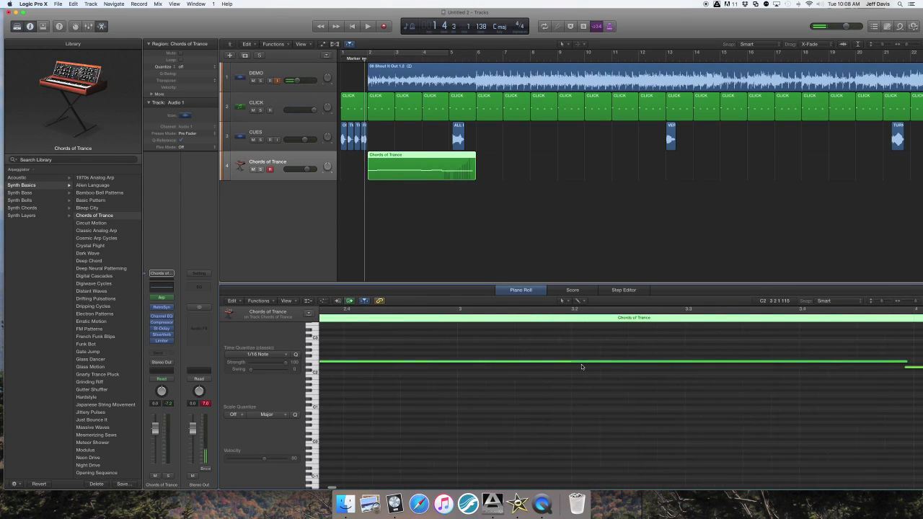
pyautogui.hscroll(-20, 673, 401)
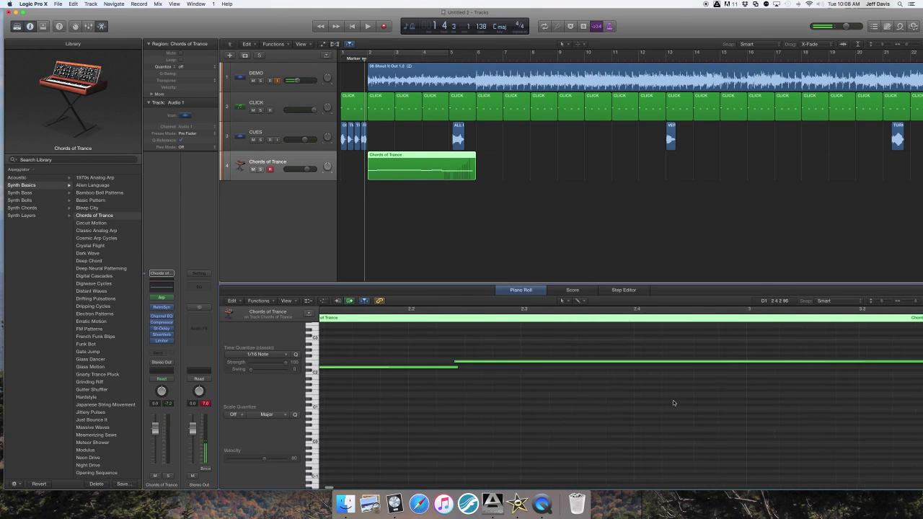
pyautogui.scroll(-10, 674, 402)
pyautogui.hscroll(-3, 556, 466)
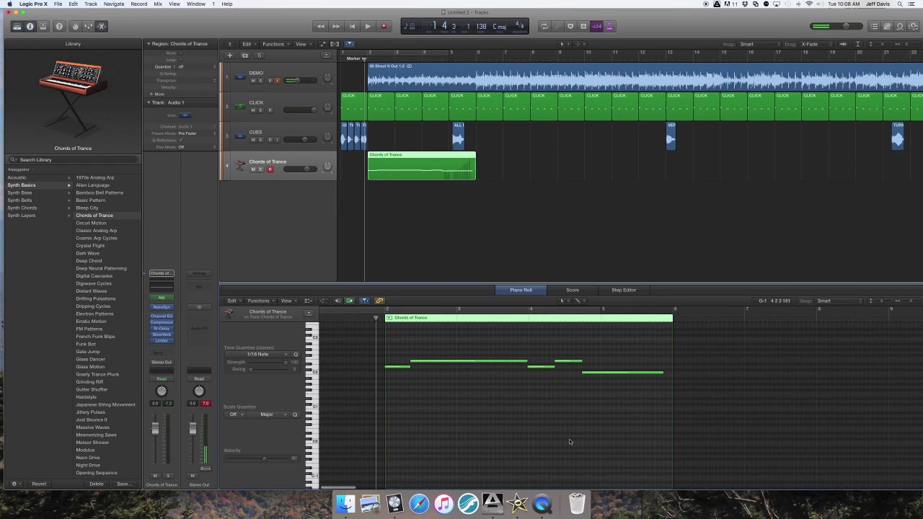
# Select all five notes in the Chords of Trance region and set the region's quantize to 1/8 Note
pyautogui.moveTo(629, 410); pyautogui.dragTo(379, 339)
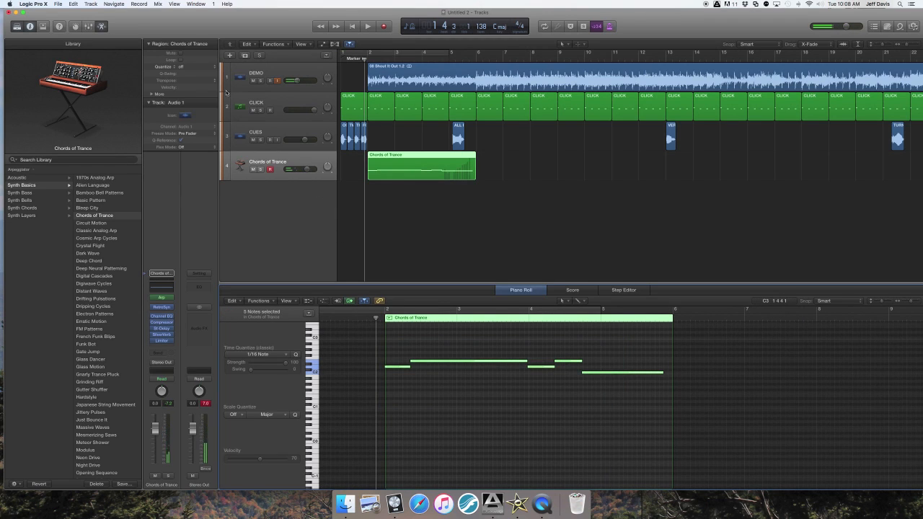
pyautogui.click(214, 67)
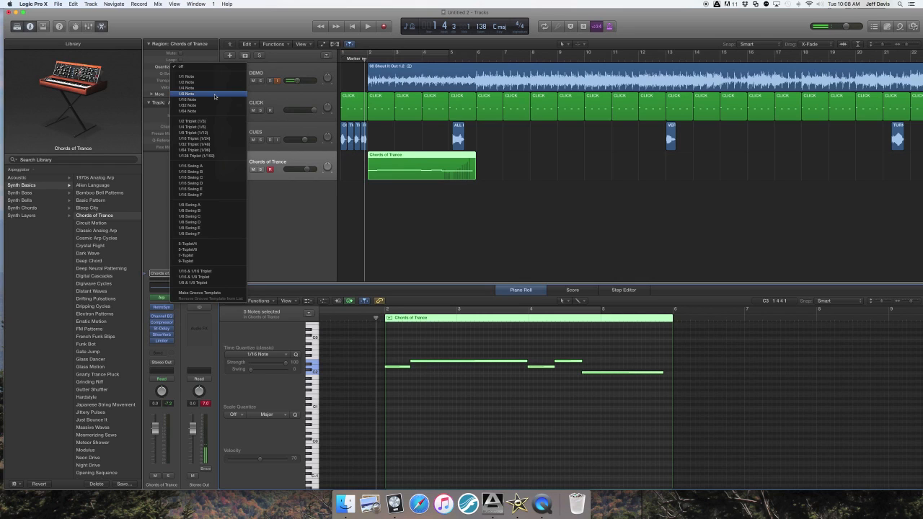
pyautogui.click(215, 94)
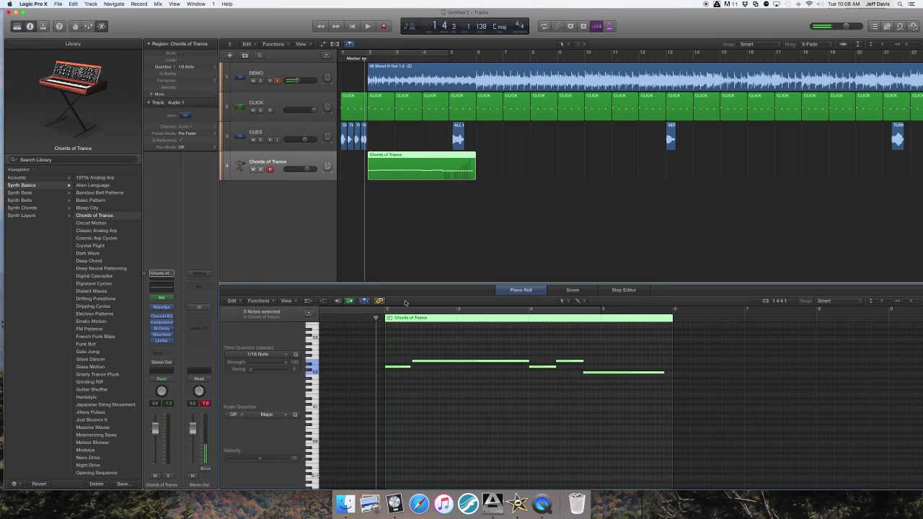
# Check where the quantized Chords of Trance notes start relative to the beats across the region, from bar 2 onward
pyautogui.scroll(5, 462, 391)
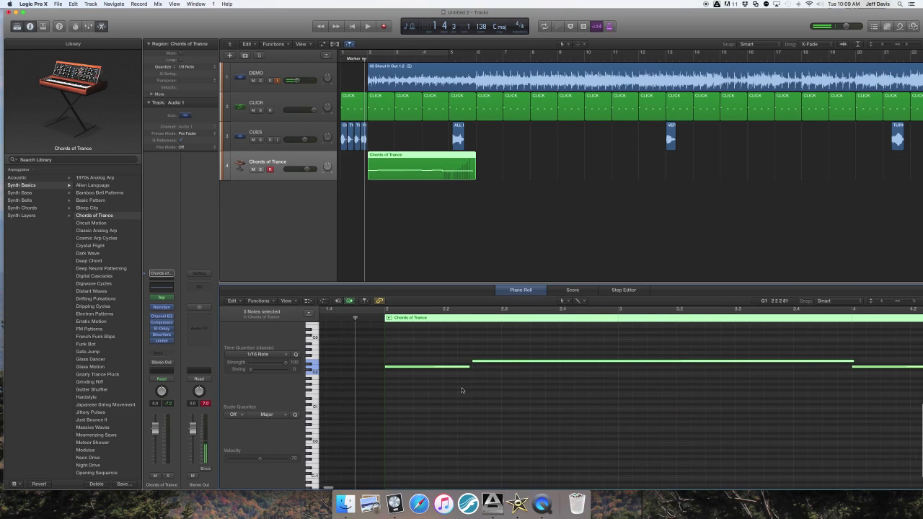
pyautogui.hscroll(1, 461, 382)
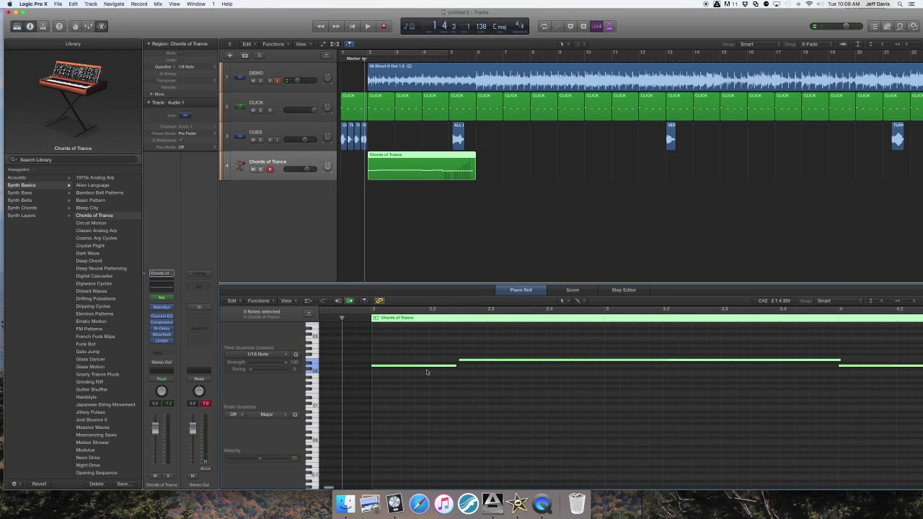
pyautogui.hscroll(10, 461, 364)
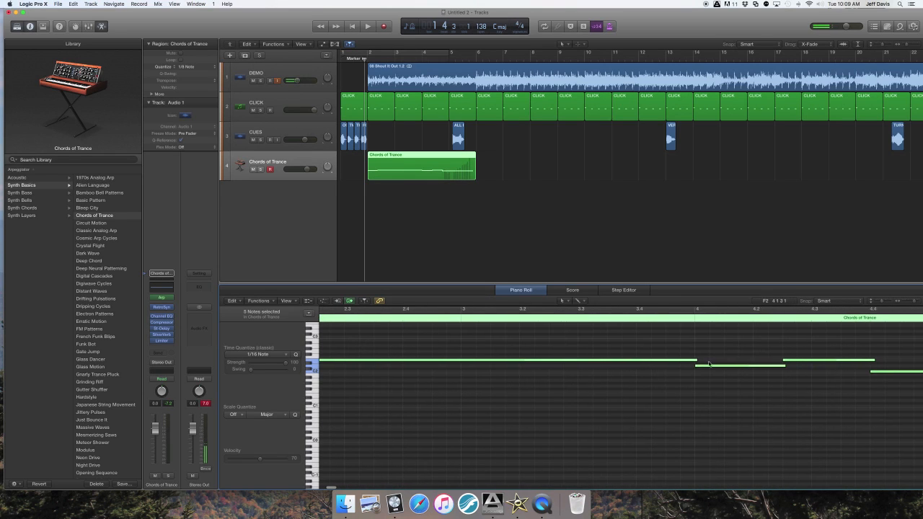
pyautogui.hscroll(6, 785, 368)
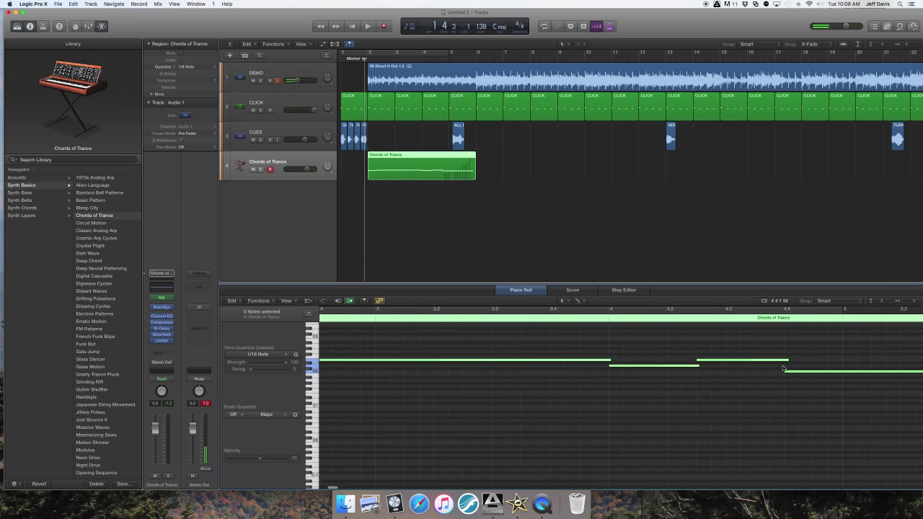
pyautogui.scroll(-1, 786, 368)
pyautogui.click(774, 412)
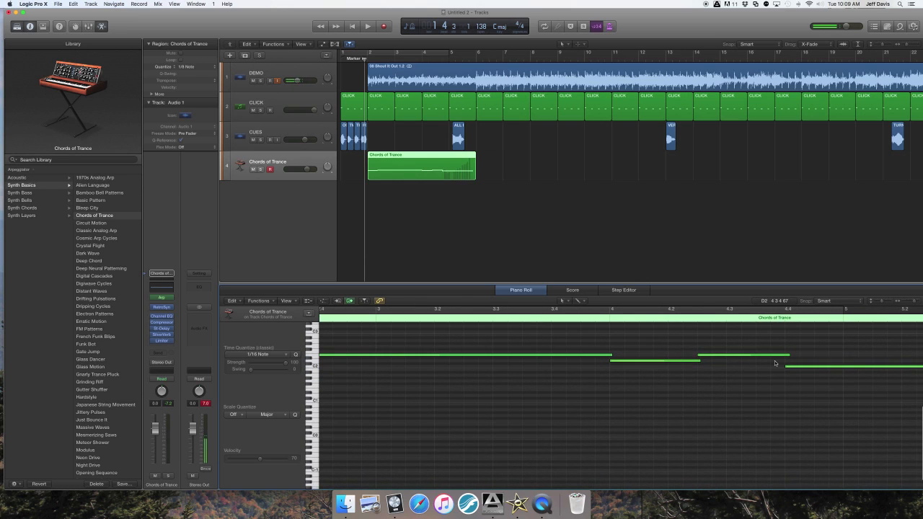
pyautogui.hscroll(-20, 707, 452)
pyautogui.scroll(-1, 707, 451)
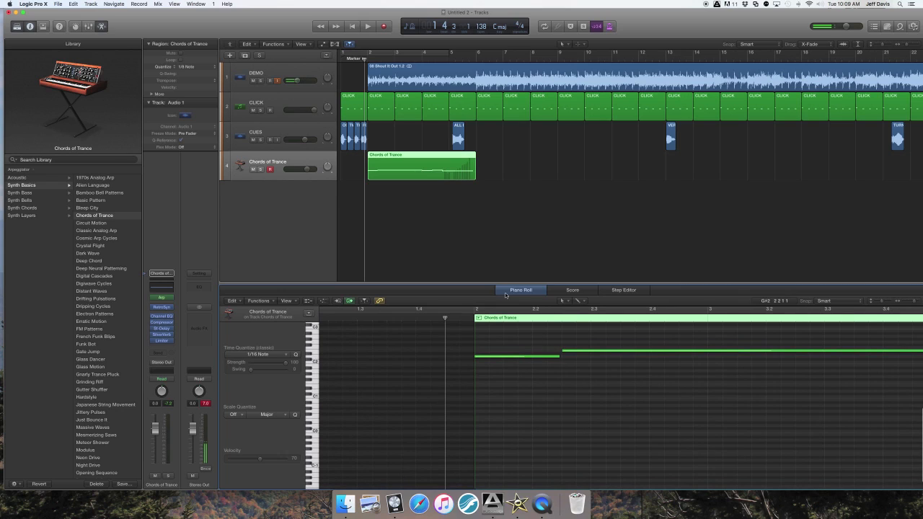
# Mute the DEMO track, play the quantized synth part through to bar 6, and unmute DEMO
pyautogui.click(254, 80)
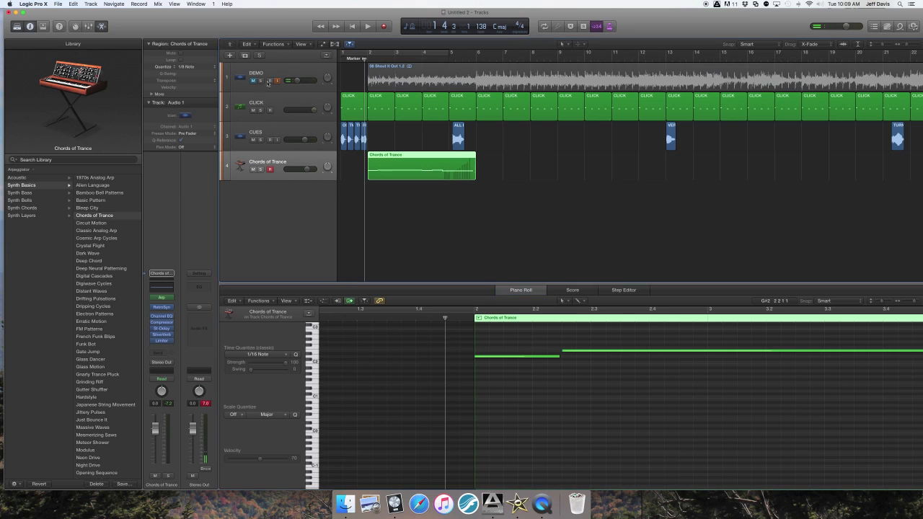
pyautogui.press('space')
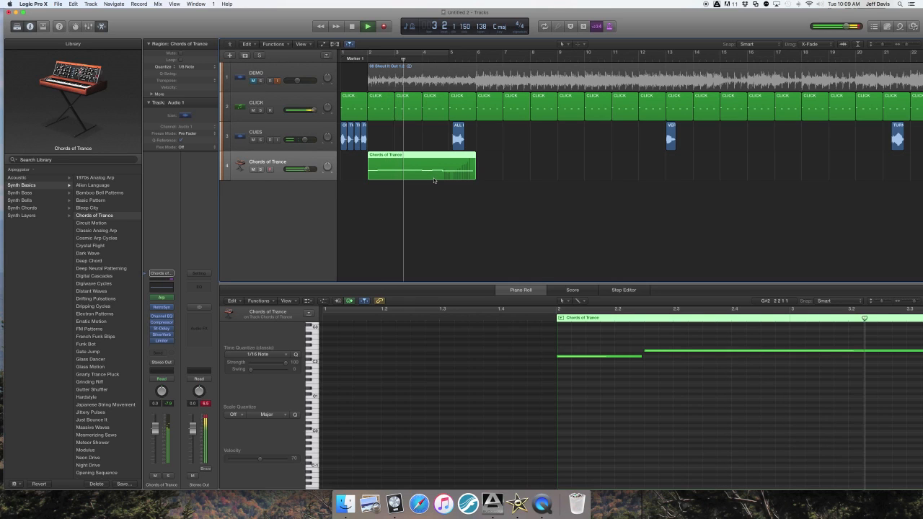
pyautogui.click(489, 183)
pyautogui.press('space')
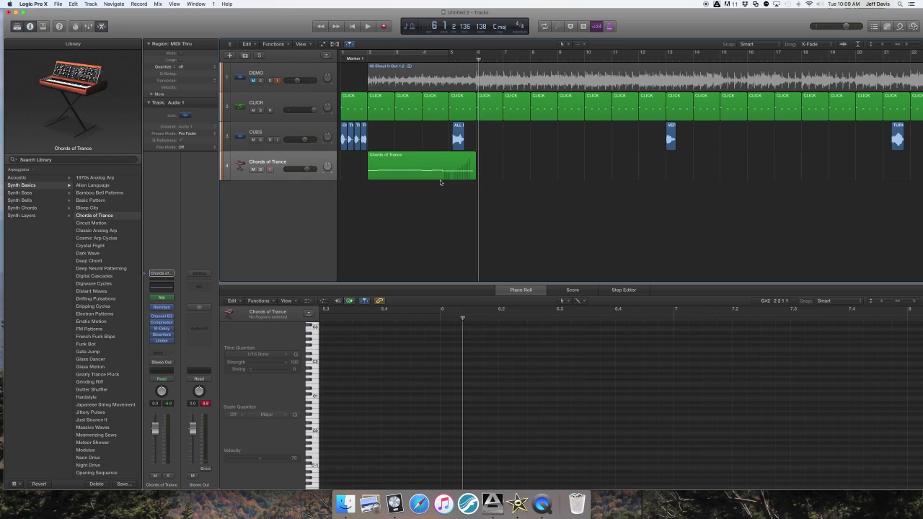
pyautogui.click(254, 85)
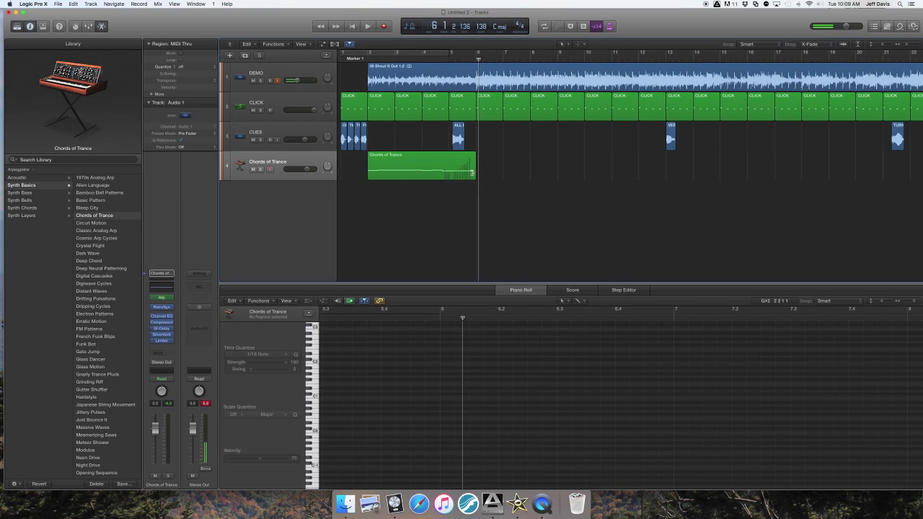
# Copy the four-bar Chords of Trance region to bars 6 and 10 on the same track
pyautogui.click(439, 171)
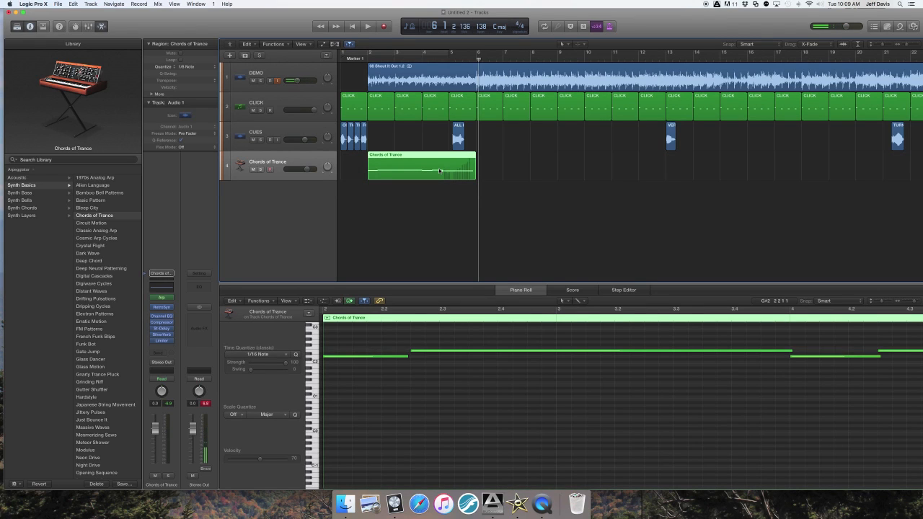
pyautogui.moveTo(439, 171); pyautogui.dragTo(653, 173)
# Play the copied Chords of Trance regions from bar 2 to bar 10, muting the DEMO track partway and unmuting it again
pyautogui.click(366, 58)
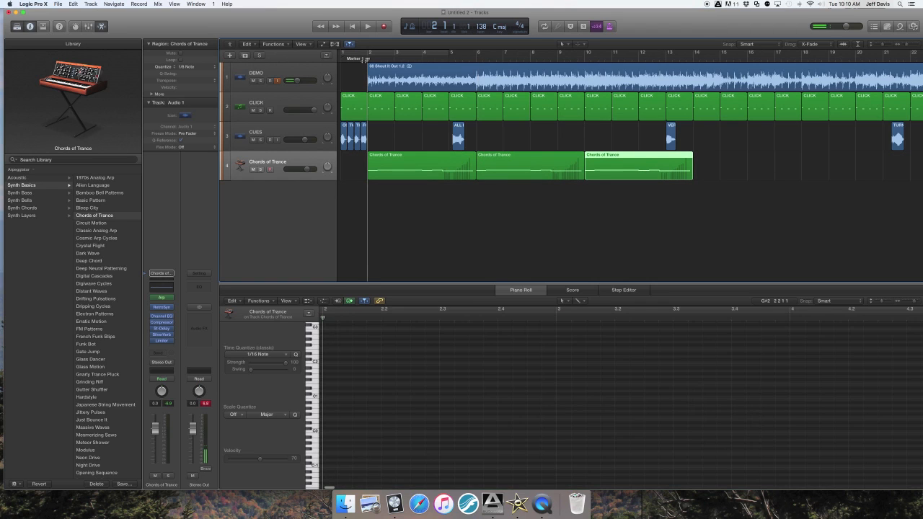
pyautogui.press('space')
pyautogui.press('Return')
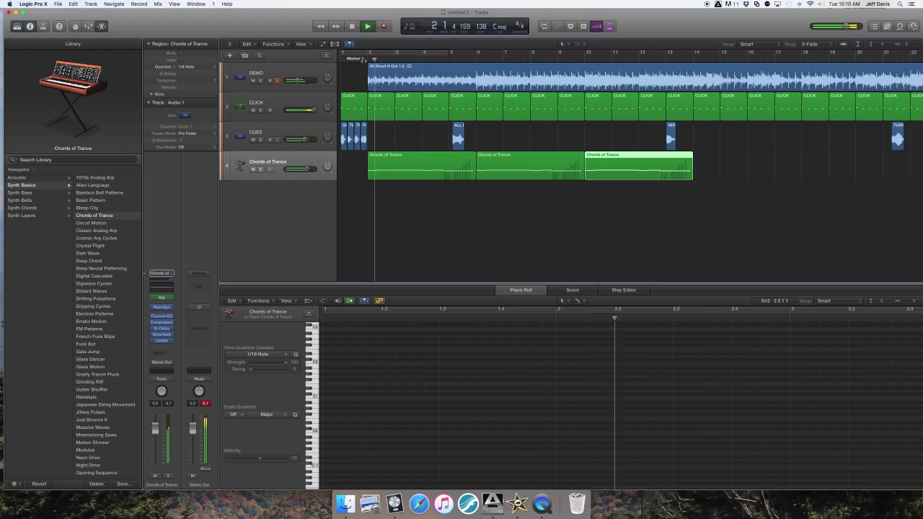
pyautogui.click(253, 80)
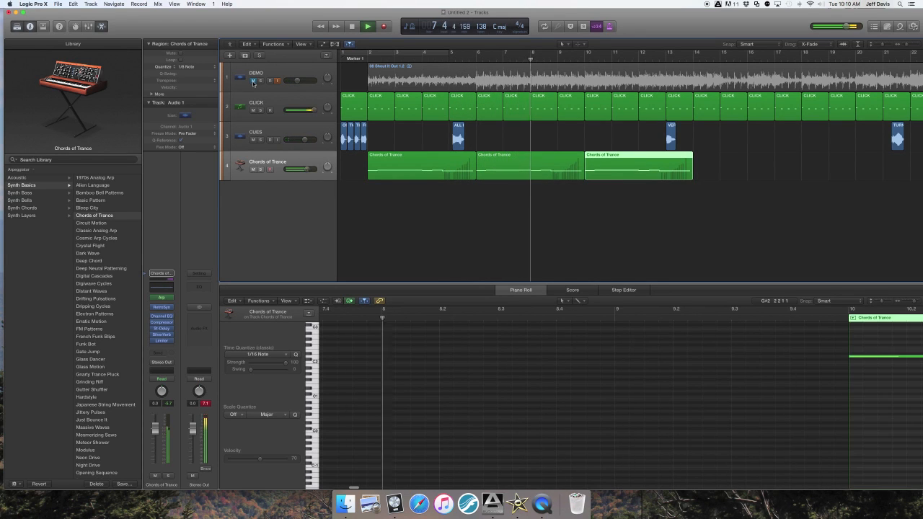
pyautogui.click(253, 80)
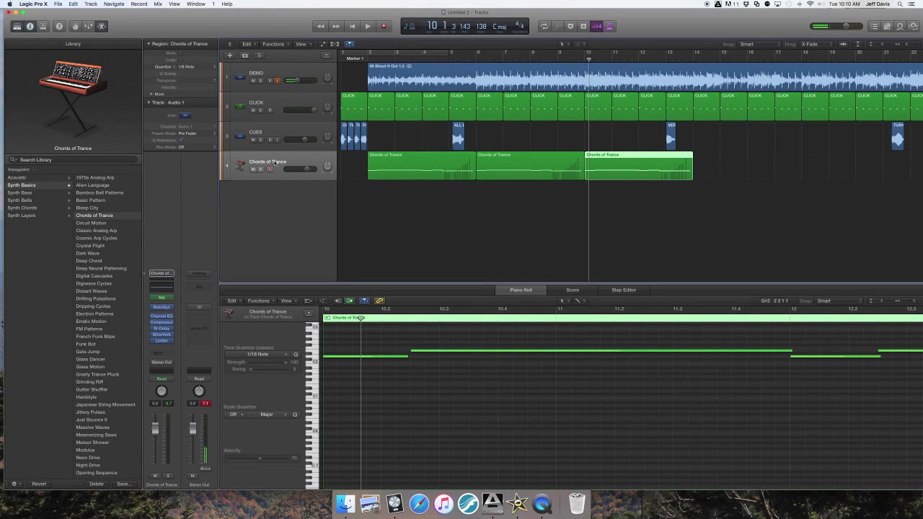
# Add a new software instrument track below Chords of Trance and browse to the Classics category of Synthesizer patches for it
pyautogui.click(230, 56)
pyautogui.click(555, 126)
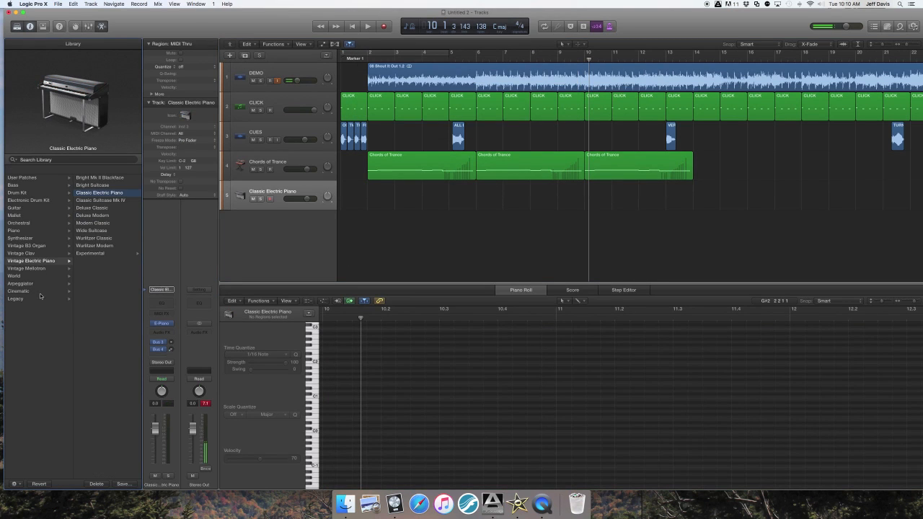
pyautogui.click(19, 238)
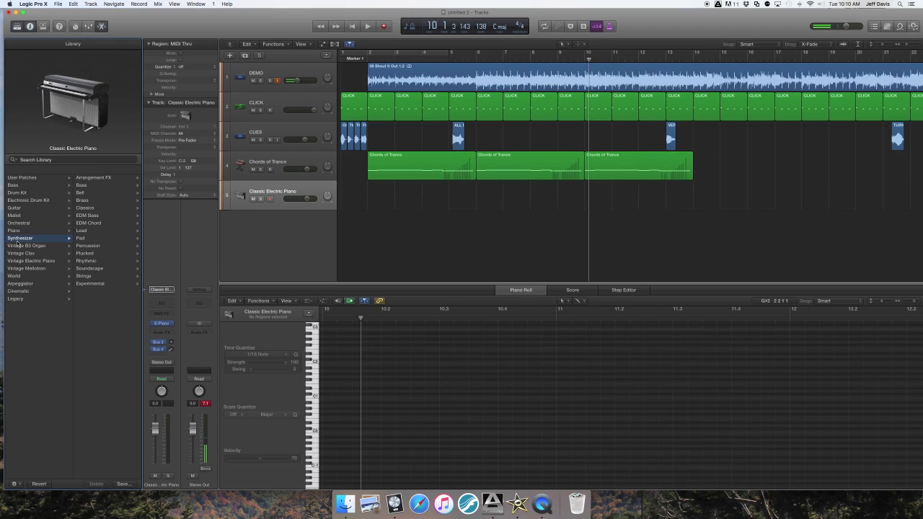
pyautogui.click(92, 208)
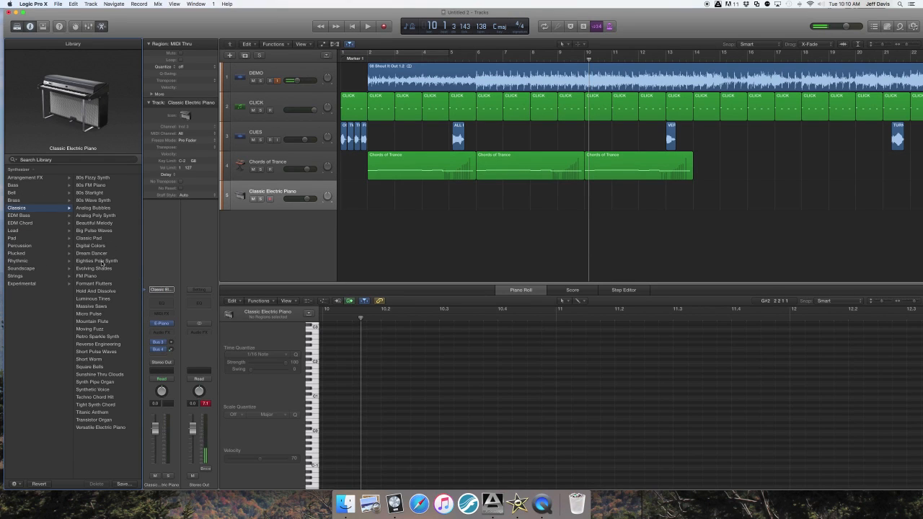